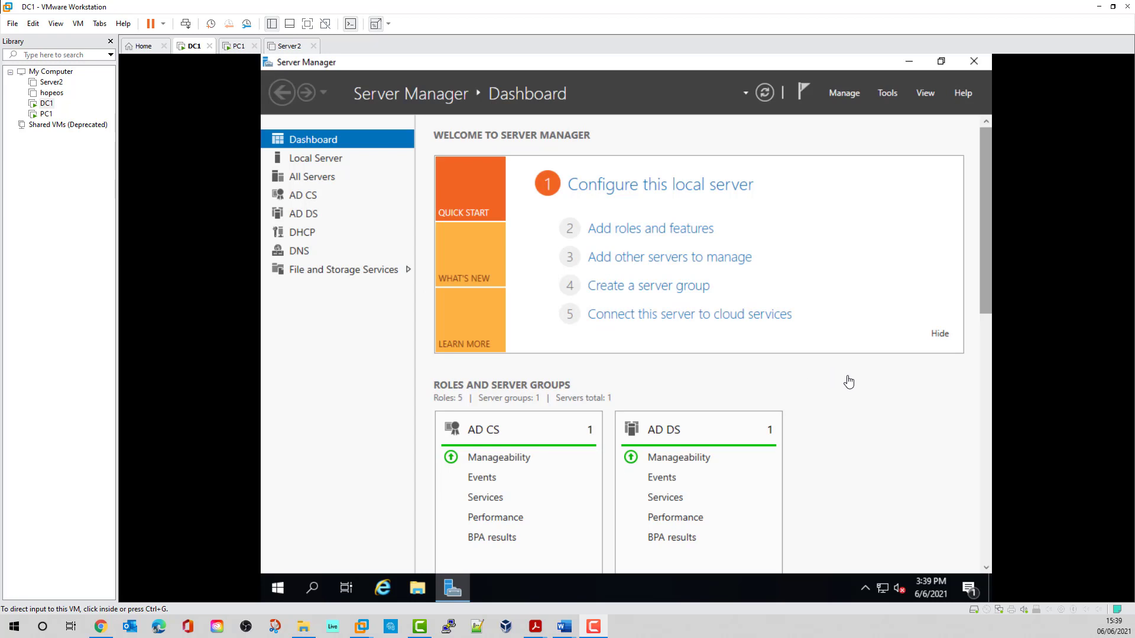
Start adding roles and features as a role-based or feature-based installation on the server DC1.sritne.local
click(847, 96)
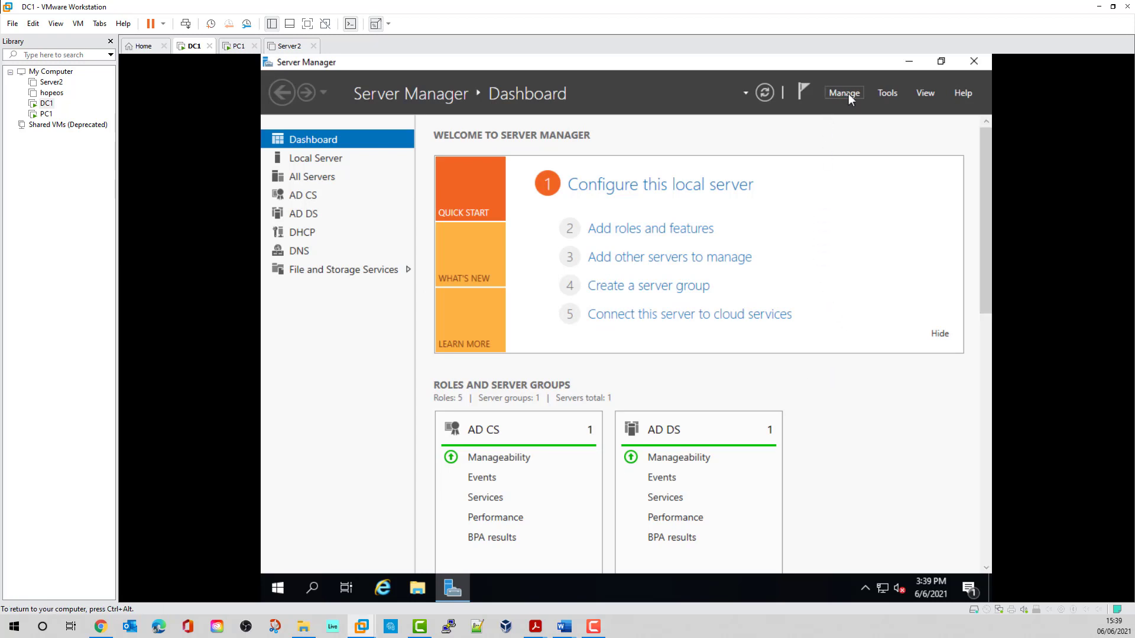
click(848, 95)
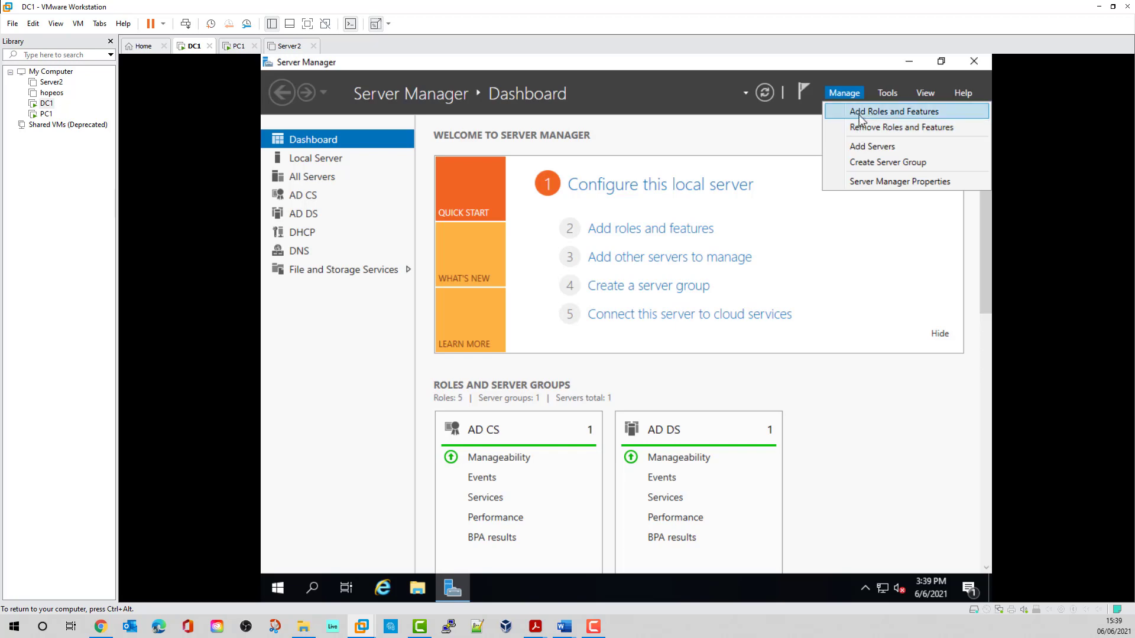
click(861, 112)
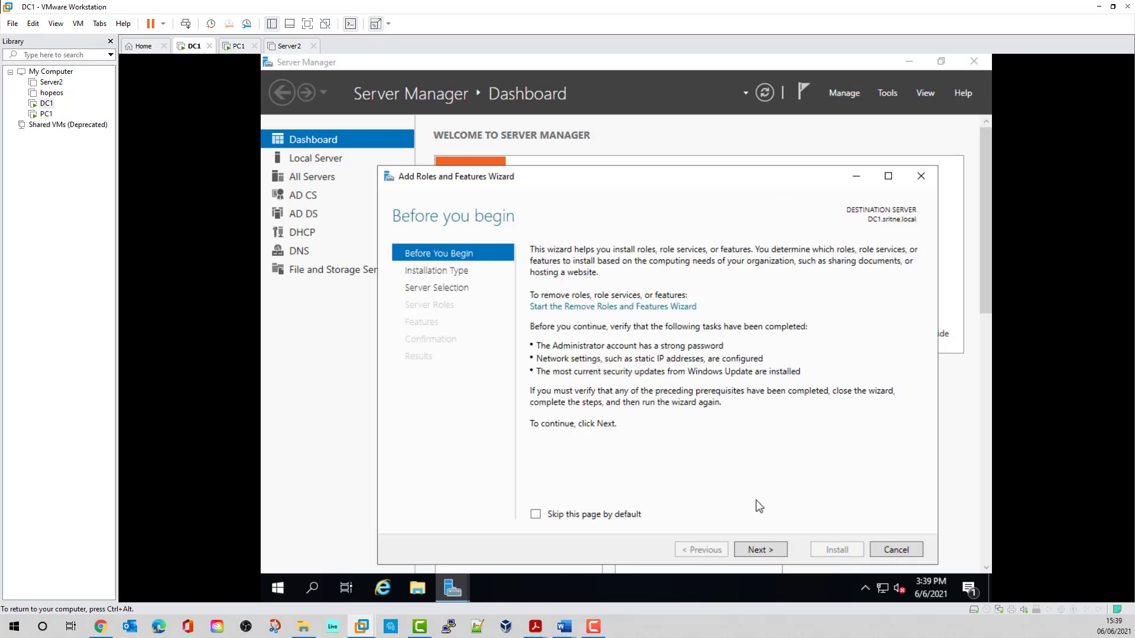
click(770, 548)
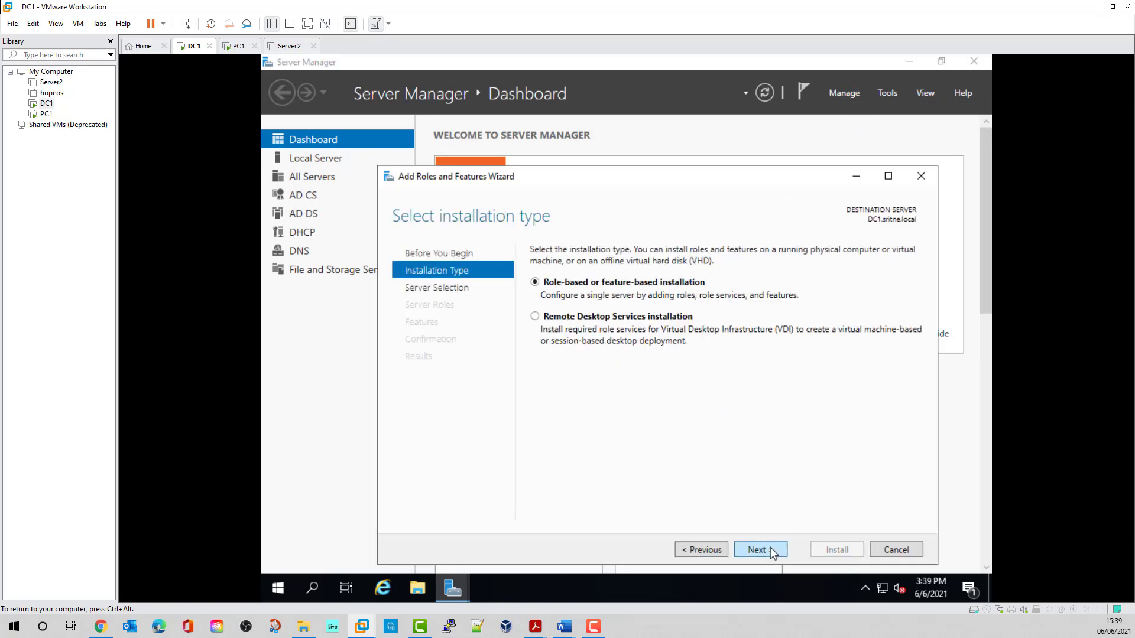
click(771, 550)
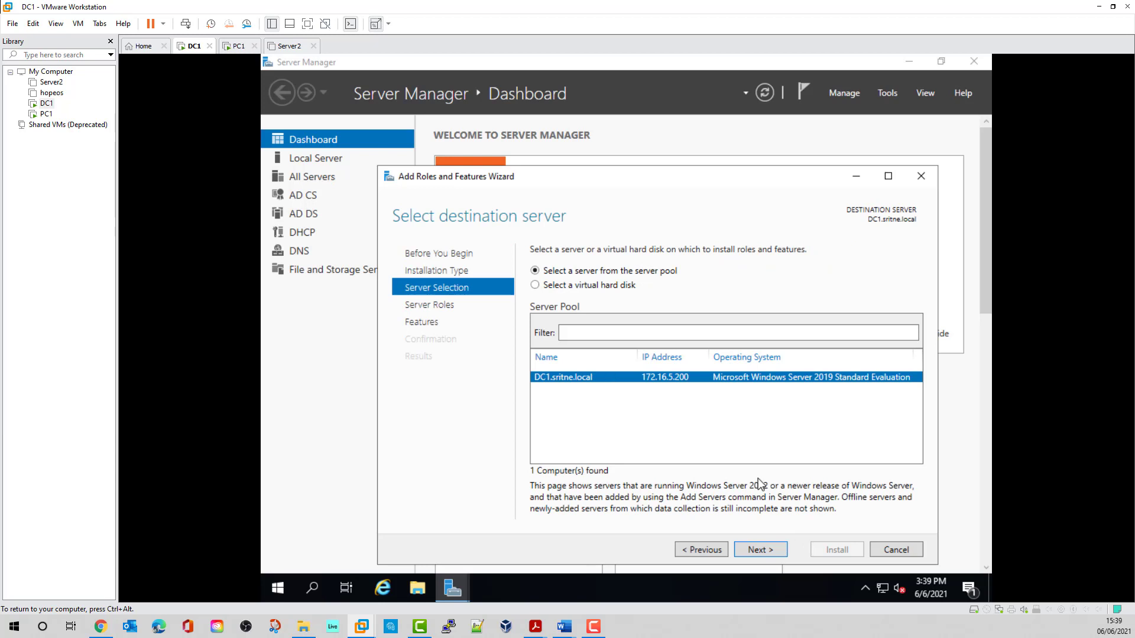
click(778, 552)
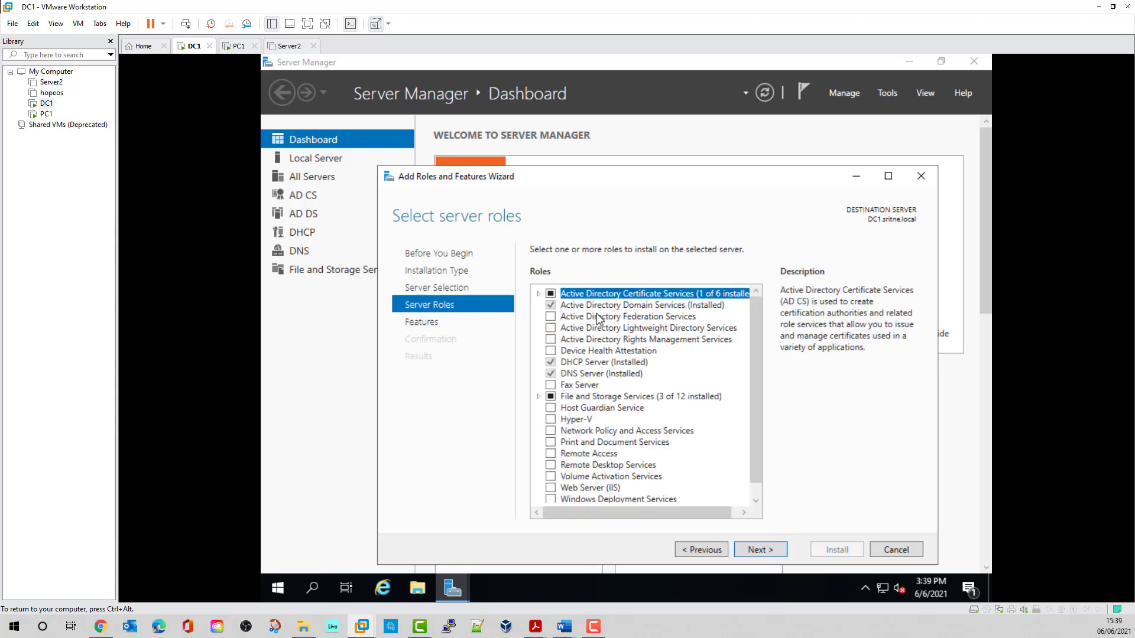
Select the Web Server (IIS) role with its management tools, keep the default features, and continue to its role services
scroll(555, 484, down, 1)
click(550, 474)
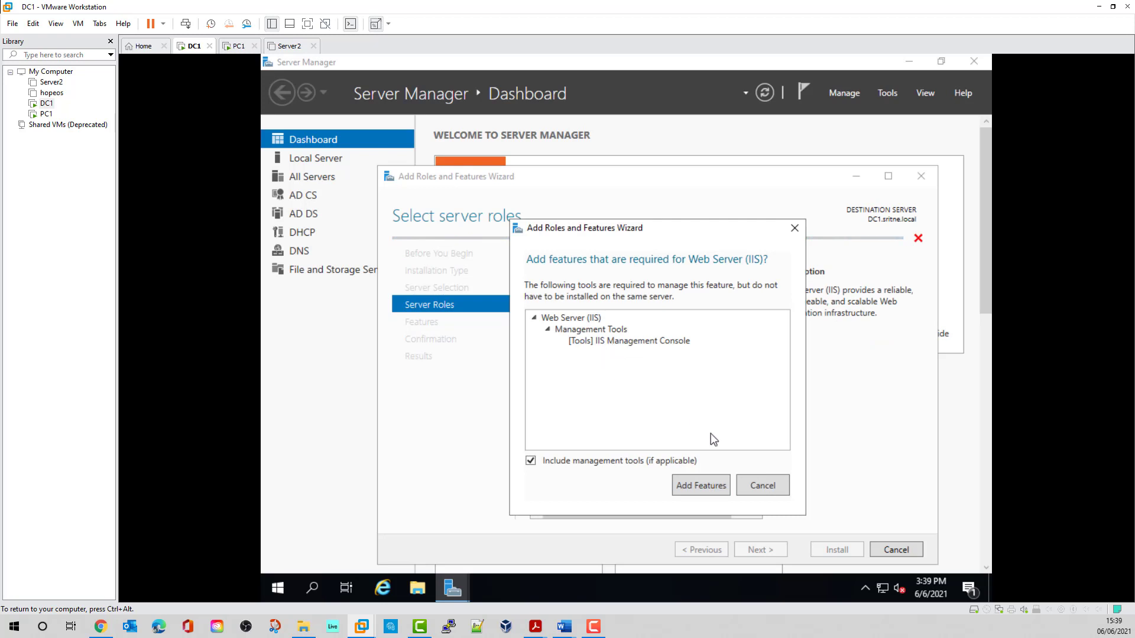
click(707, 488)
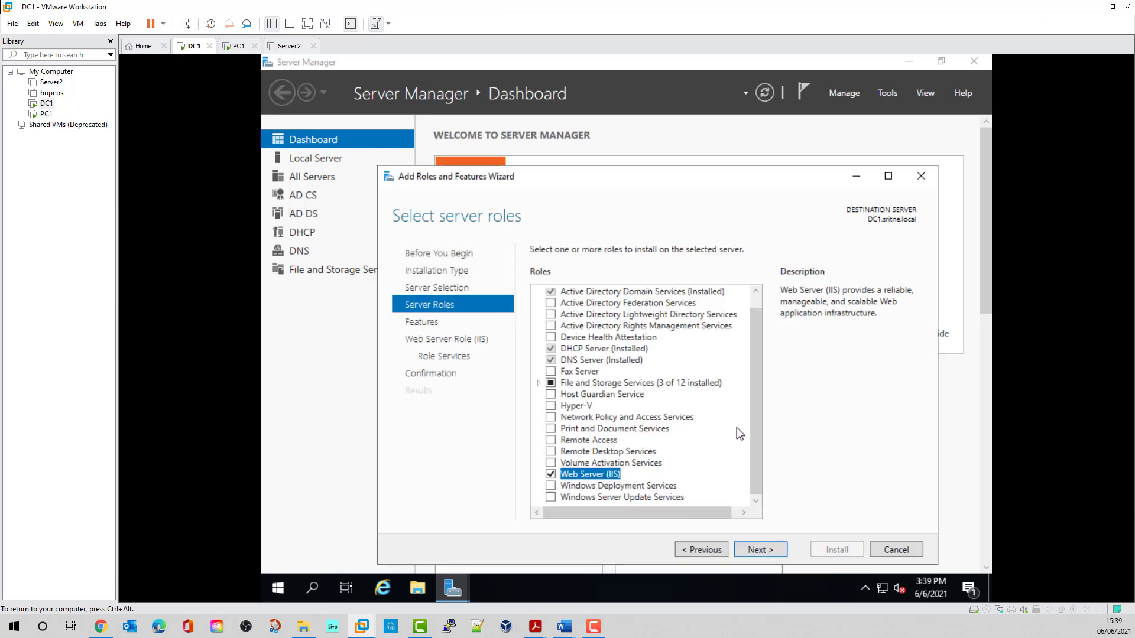
click(763, 546)
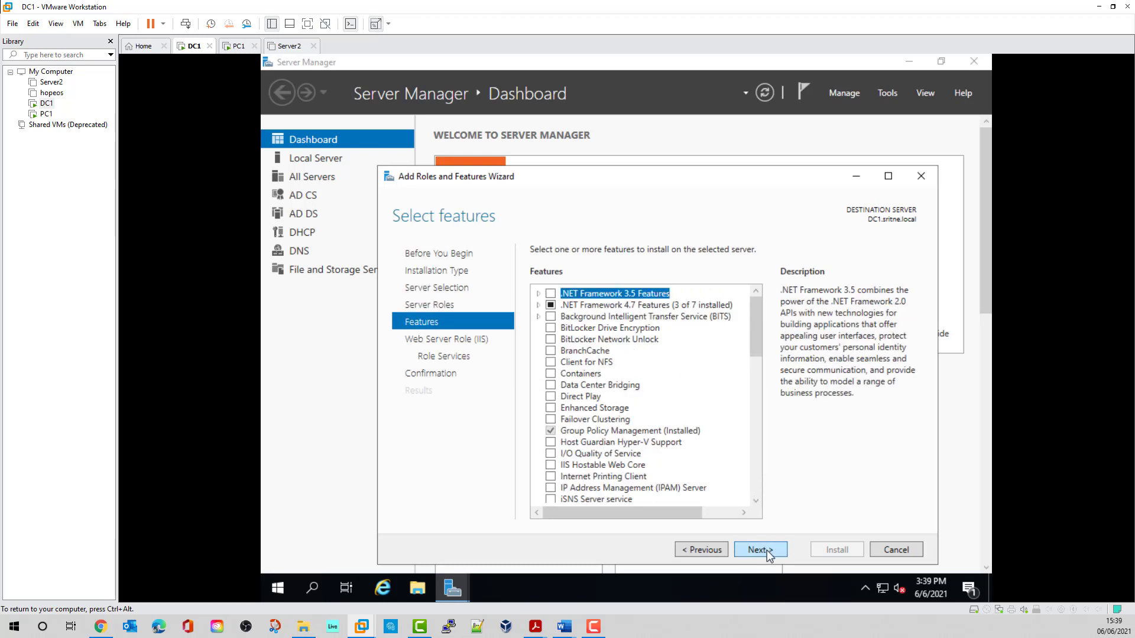
click(768, 550)
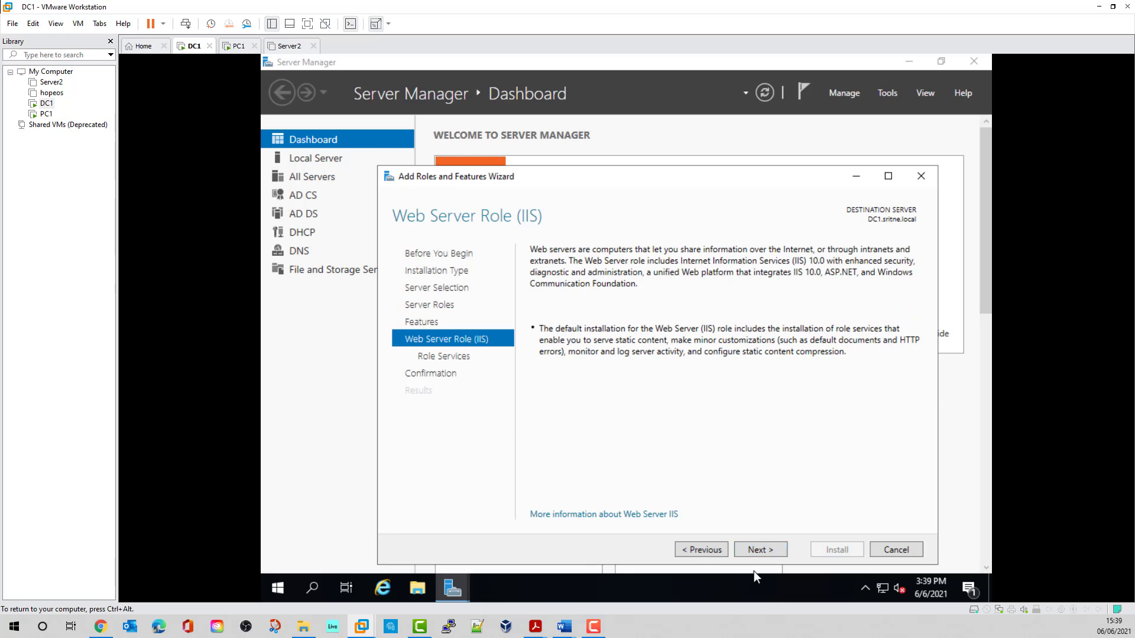
click(767, 551)
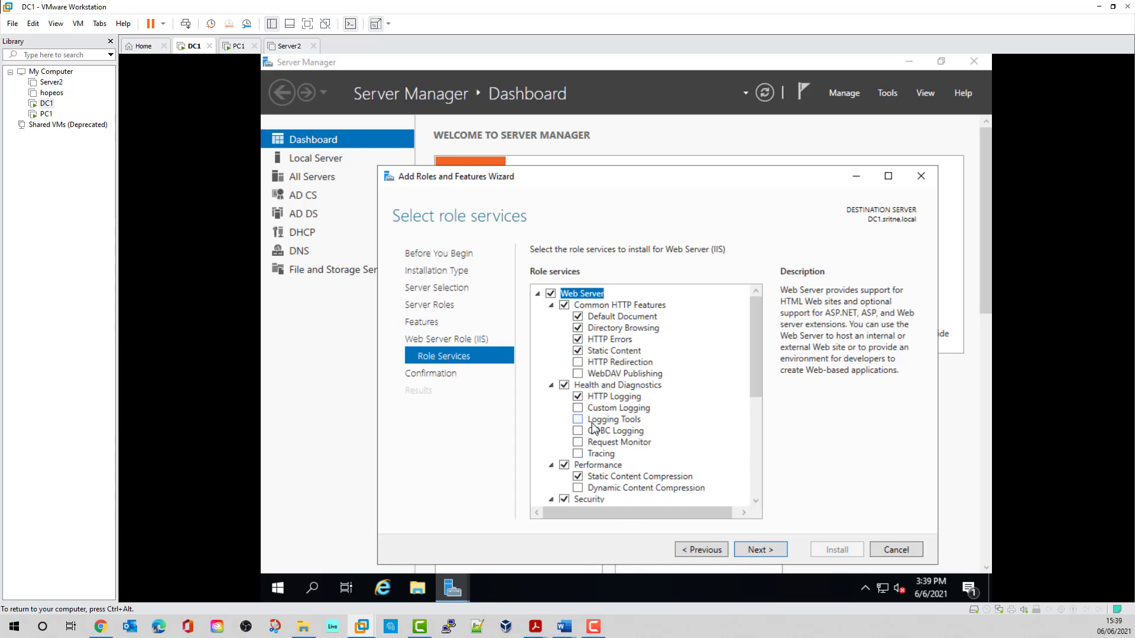
Add Basic Authentication, Centralized SSL Certificate Support, Client Certificate Mapping Authentication, Digest Authentication and Windows Authentication to the Web Server's security role services
drag(752, 345, 749, 408)
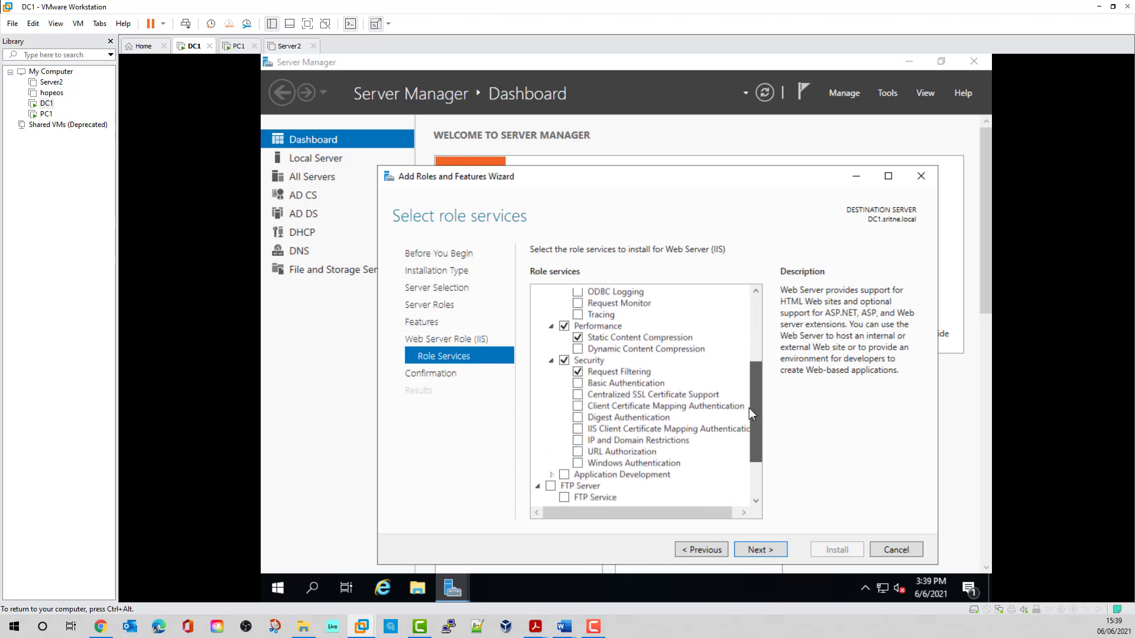
click(578, 383)
click(577, 394)
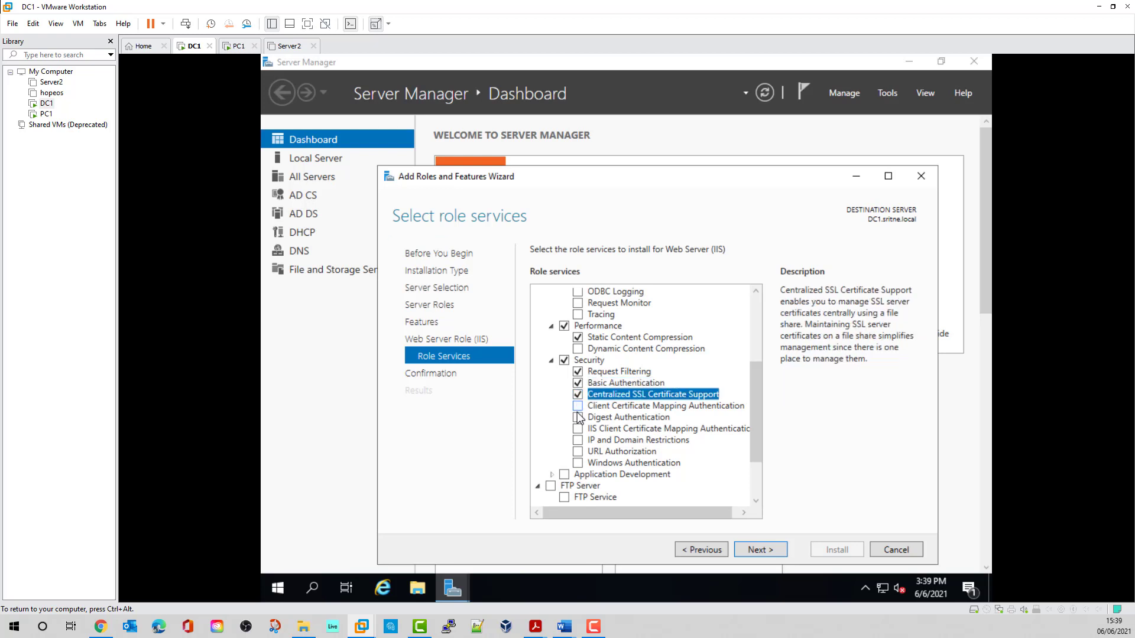
click(578, 406)
click(578, 418)
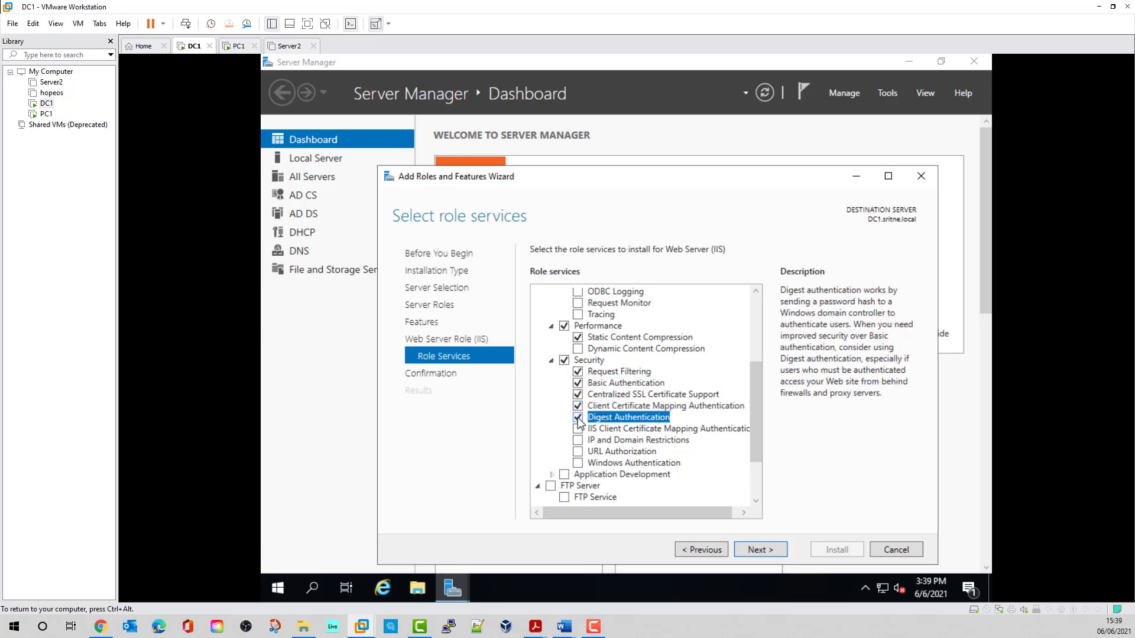
click(579, 464)
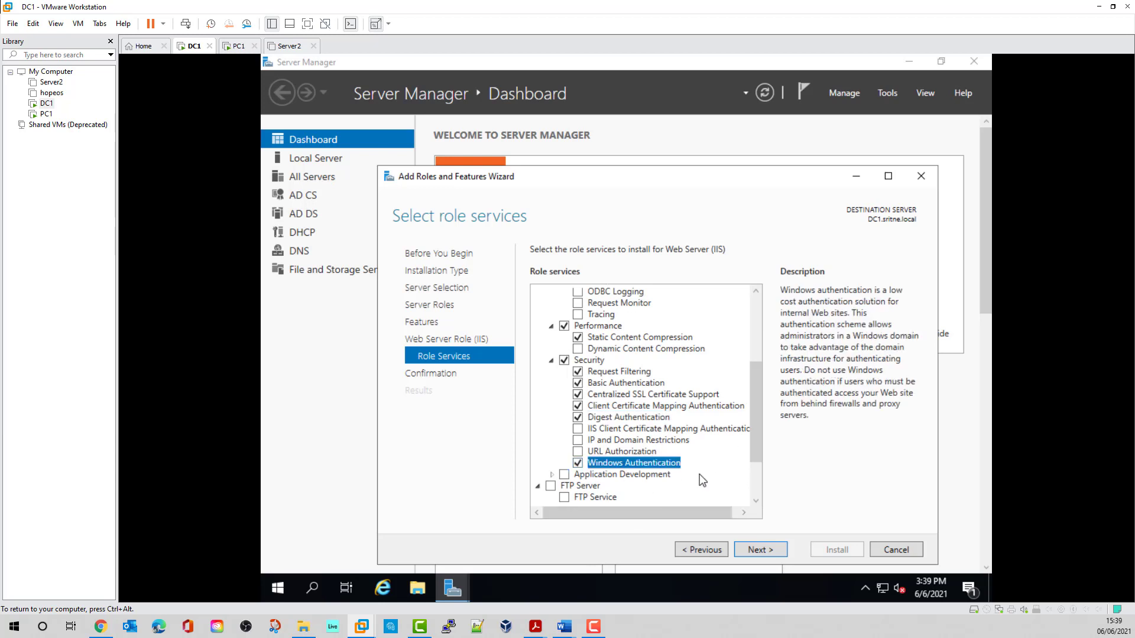
click(771, 549)
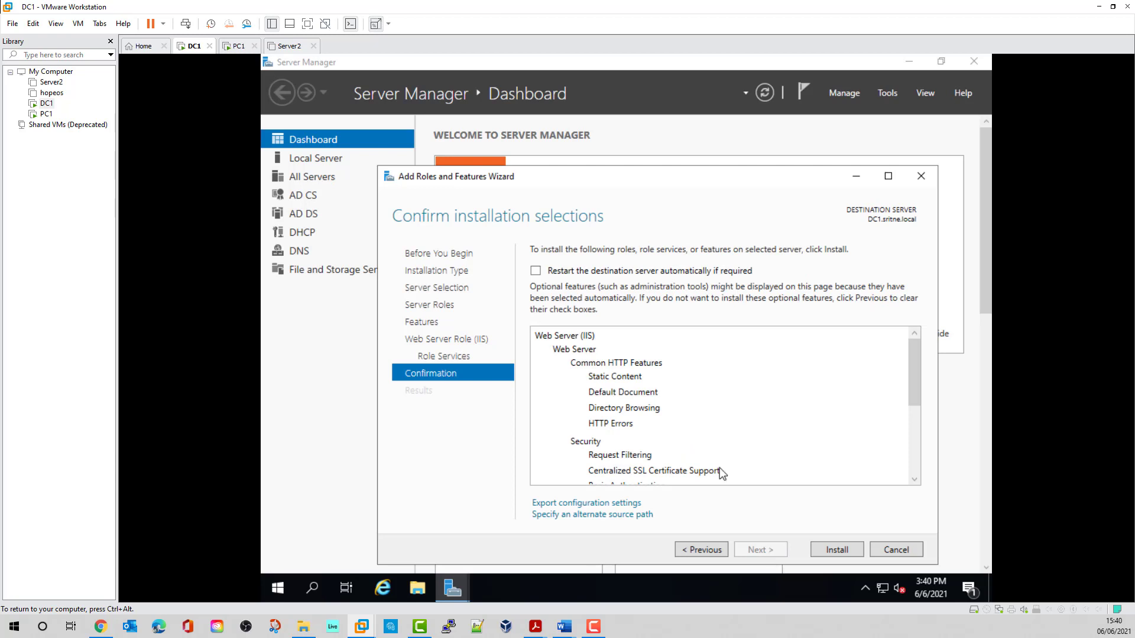
Allow automatic restarts of the destination server and install the selected Web Server (IIS) components
click(535, 271)
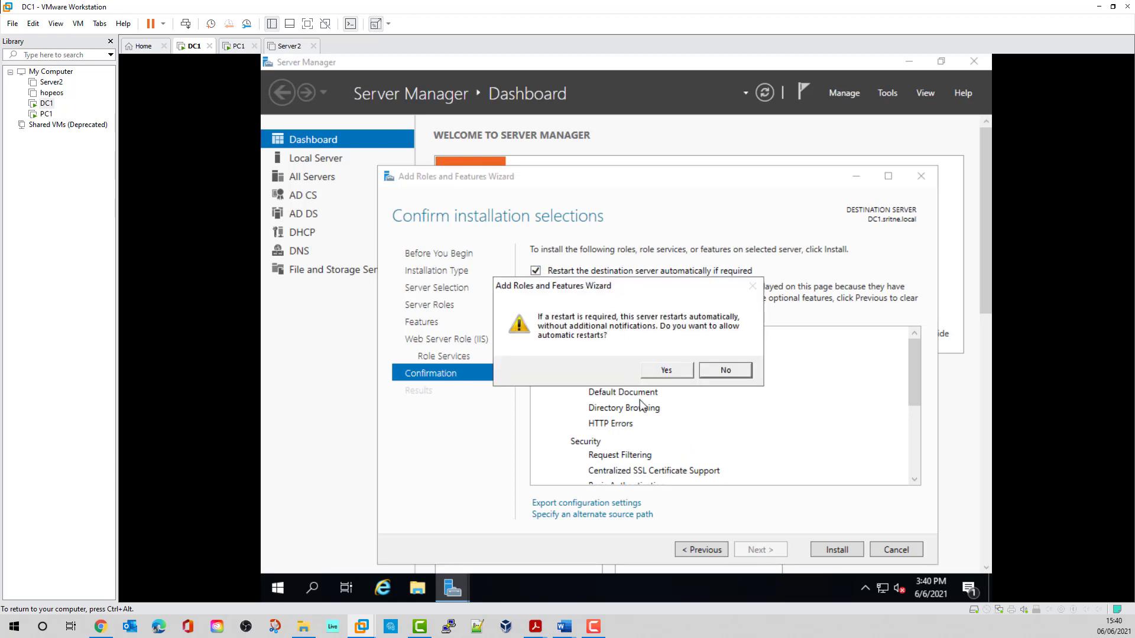
click(667, 370)
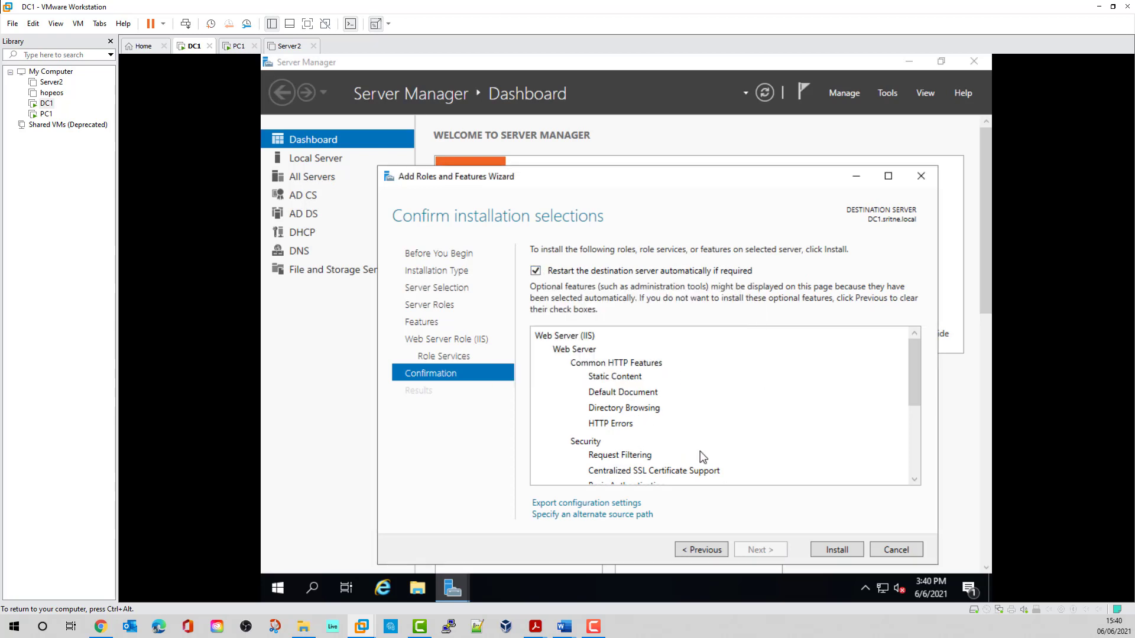
click(850, 548)
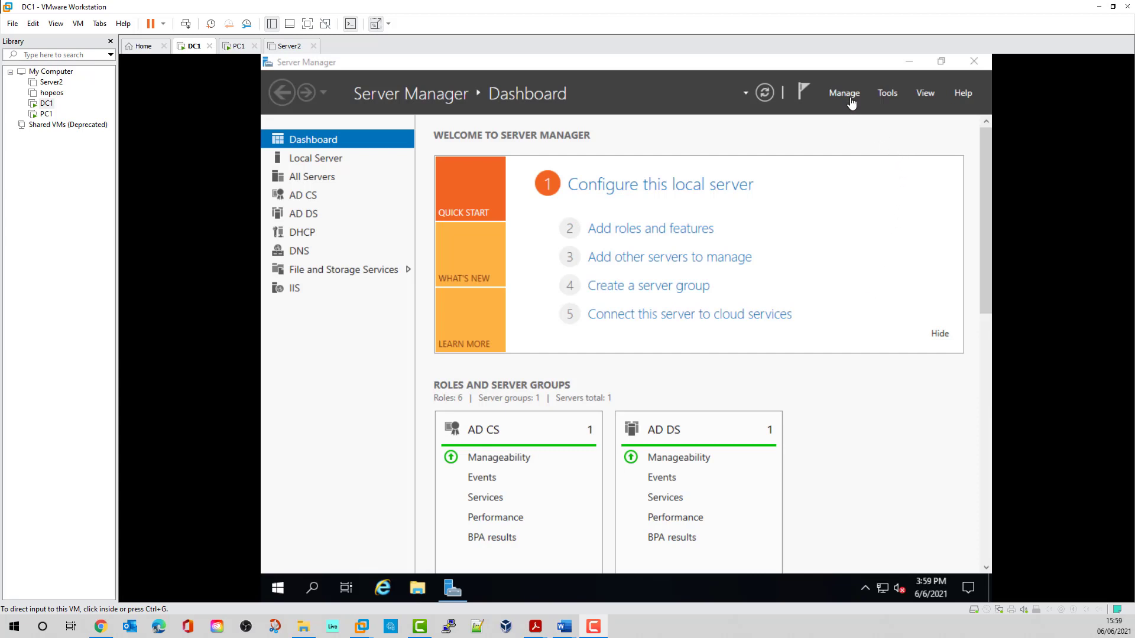
Check the dashboard for the IIS role, and open Internet Information Services (IIS) Manager with a wider Connections pane
click(895, 97)
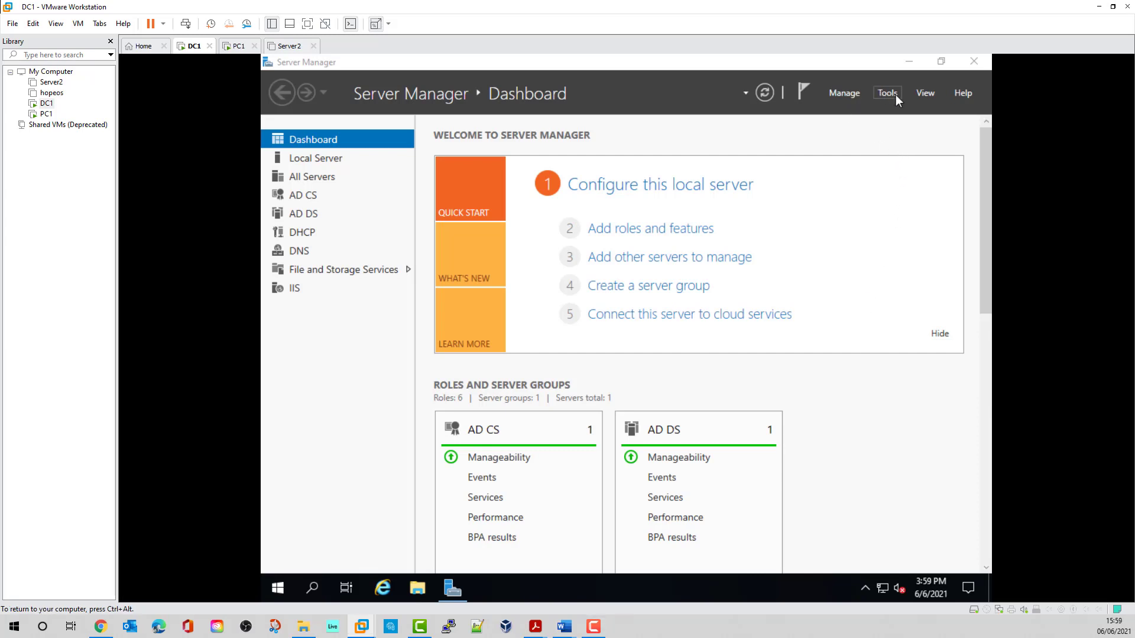
drag(987, 222, 982, 417)
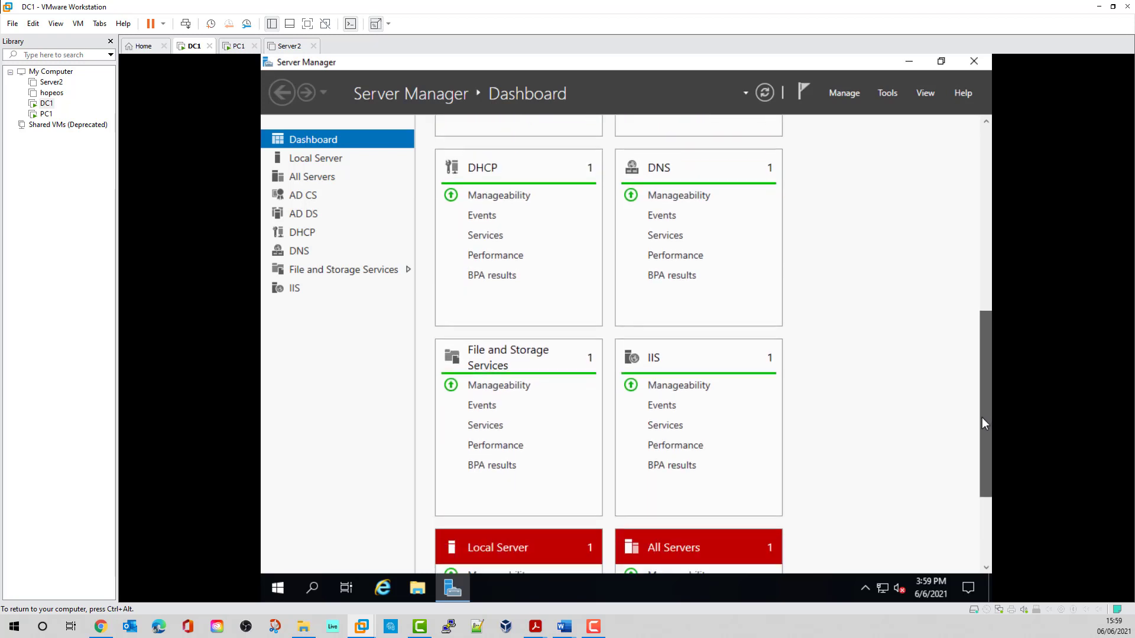
scroll(945, 414, down, 2)
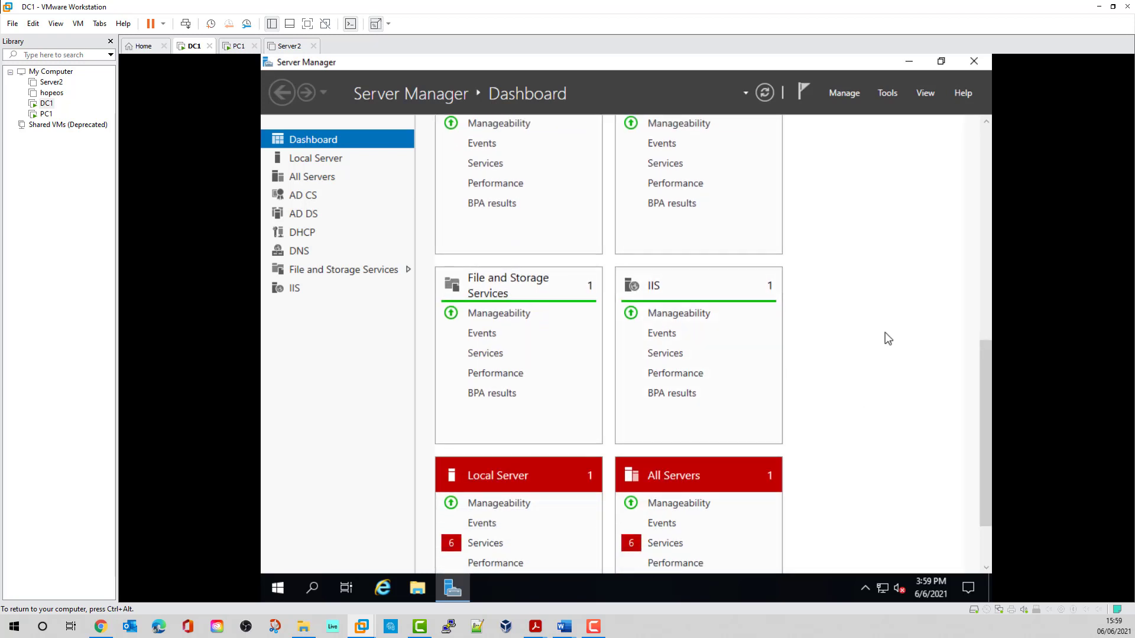
drag(984, 361, 985, 108)
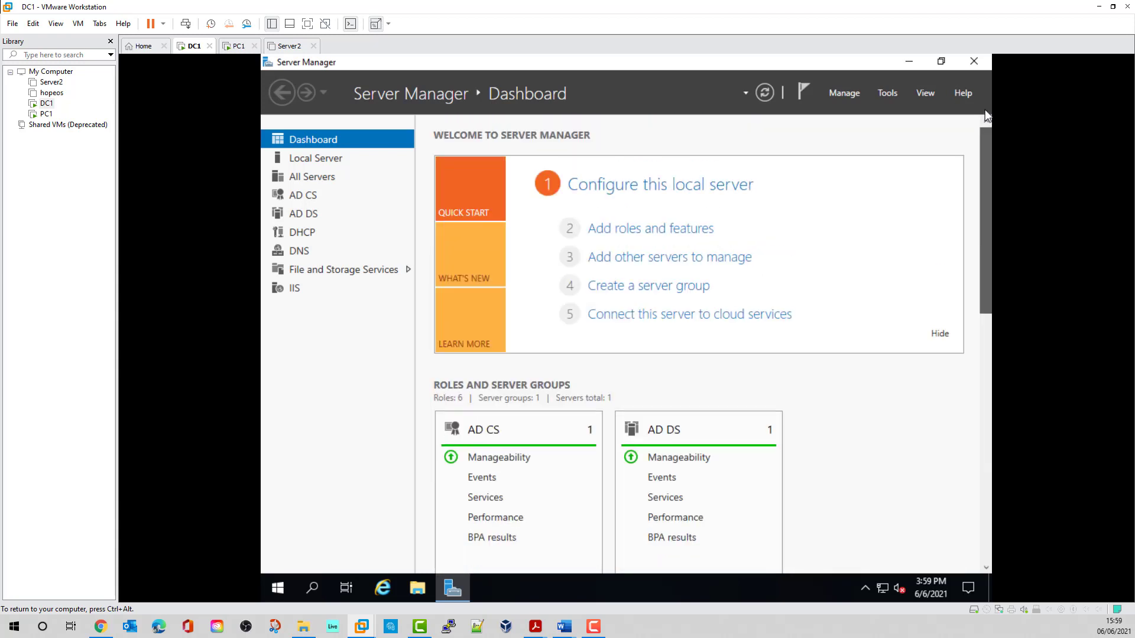
click(888, 96)
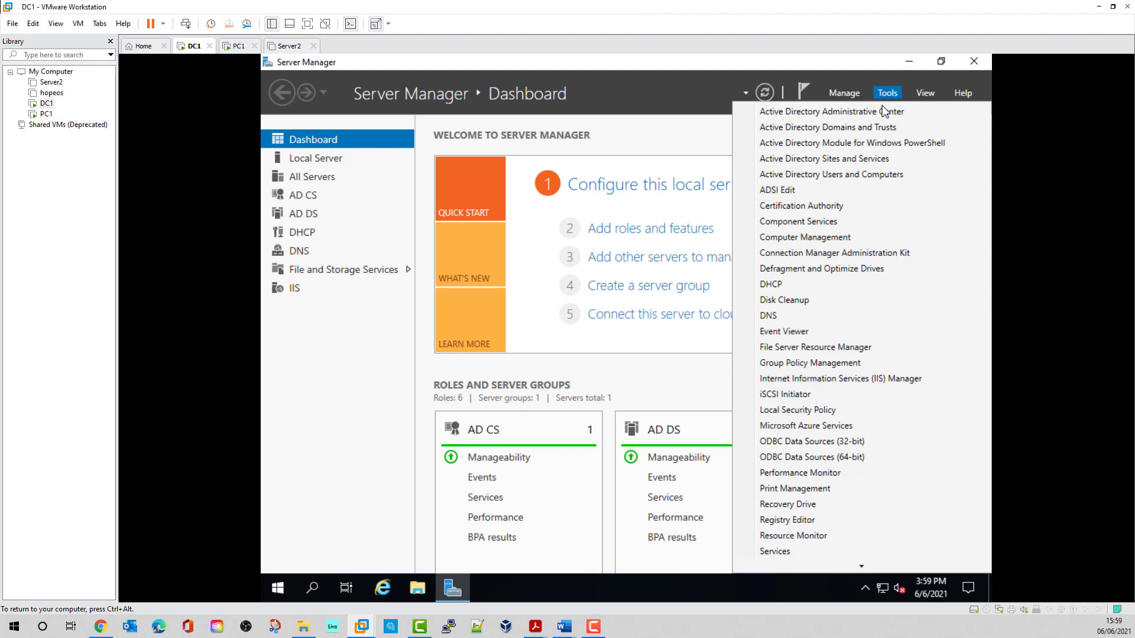
click(849, 382)
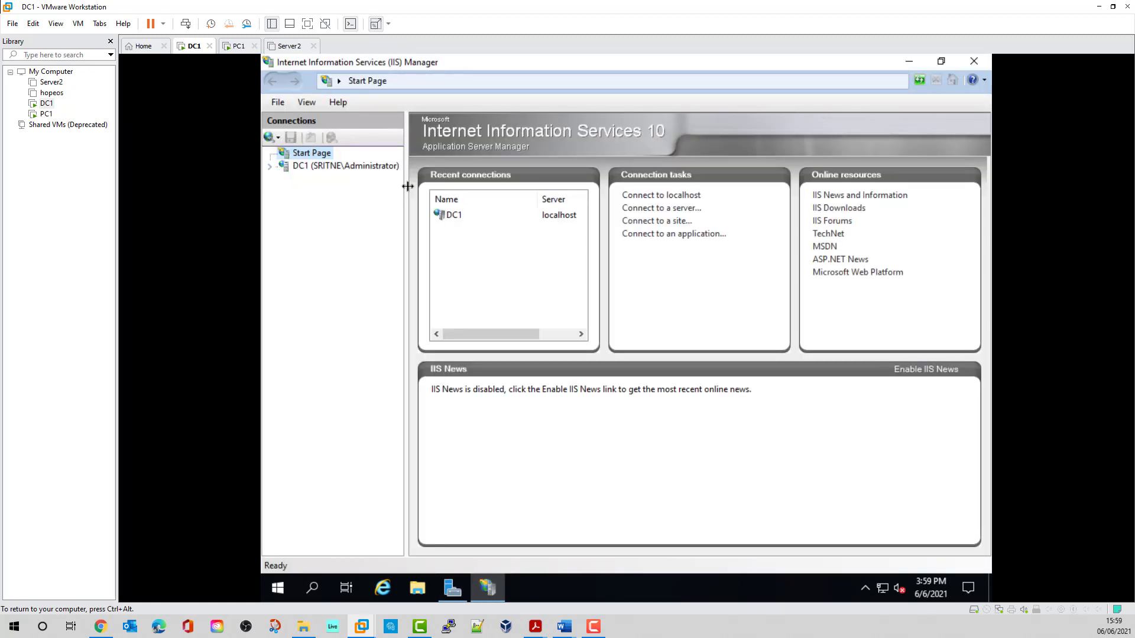
drag(408, 186, 476, 188)
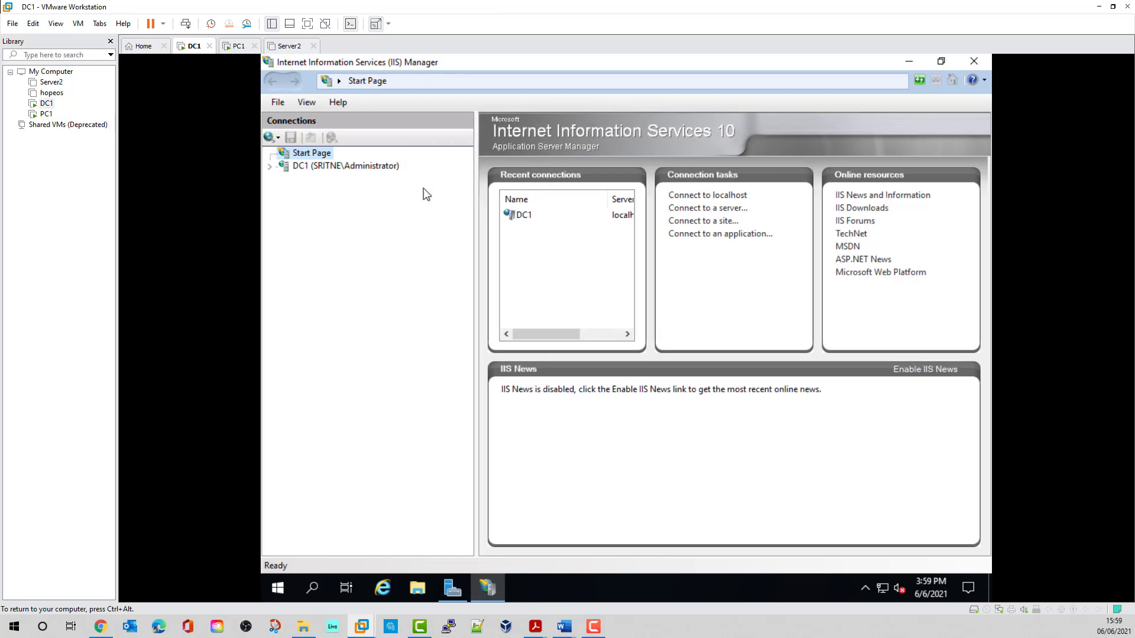
Select the default website under DC1's Sites and browse it over http on port 80
click(270, 165)
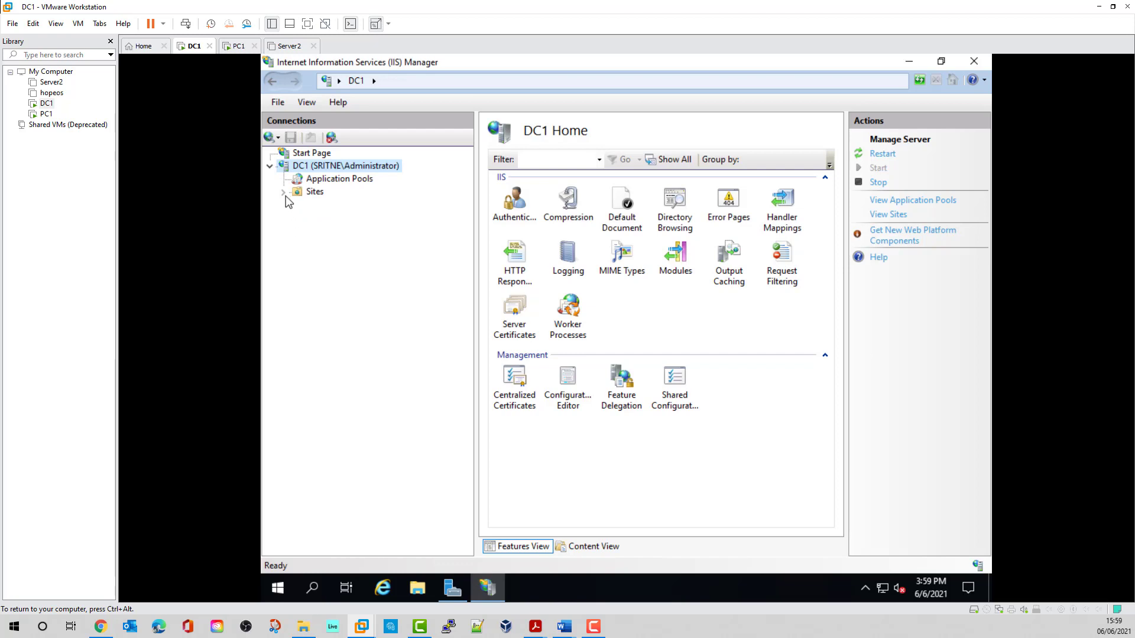
click(284, 193)
click(315, 193)
click(284, 193)
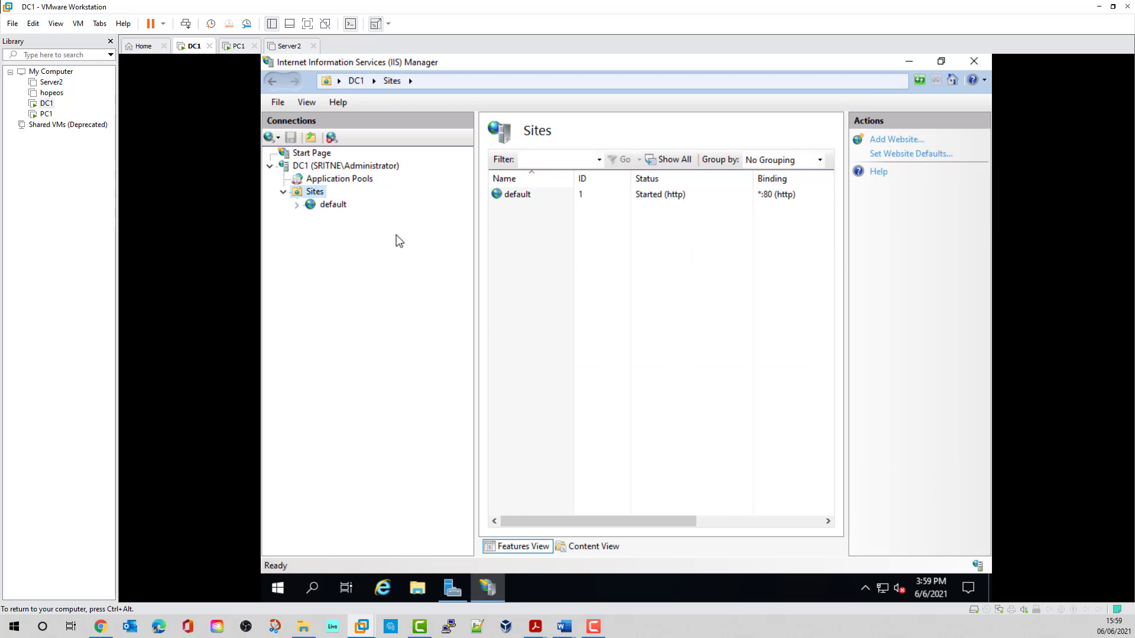
click(335, 204)
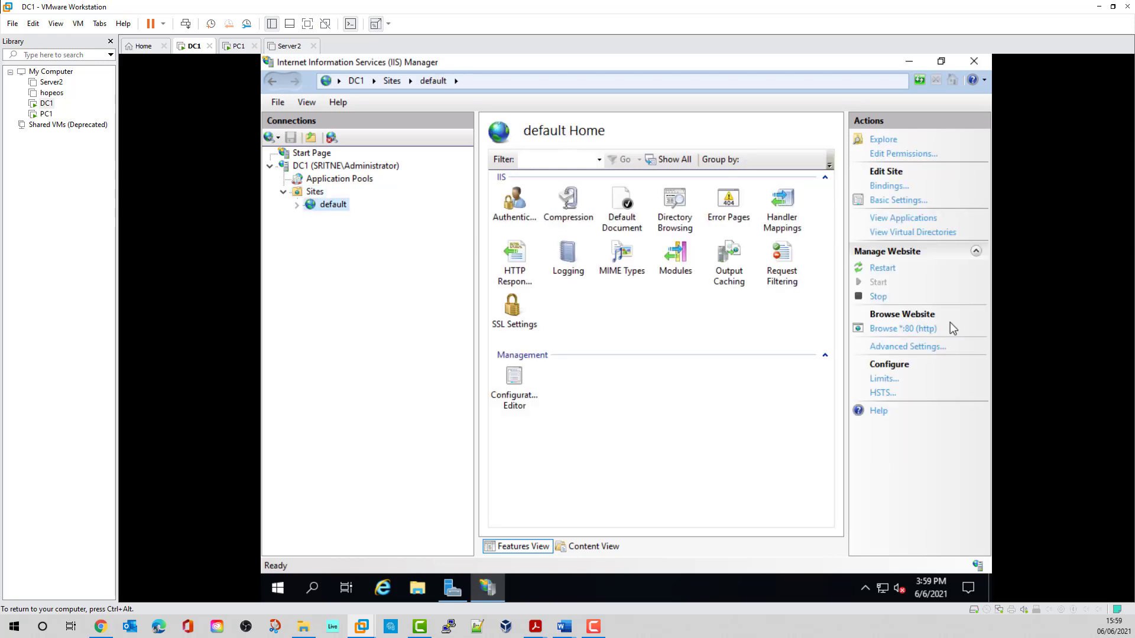
click(906, 334)
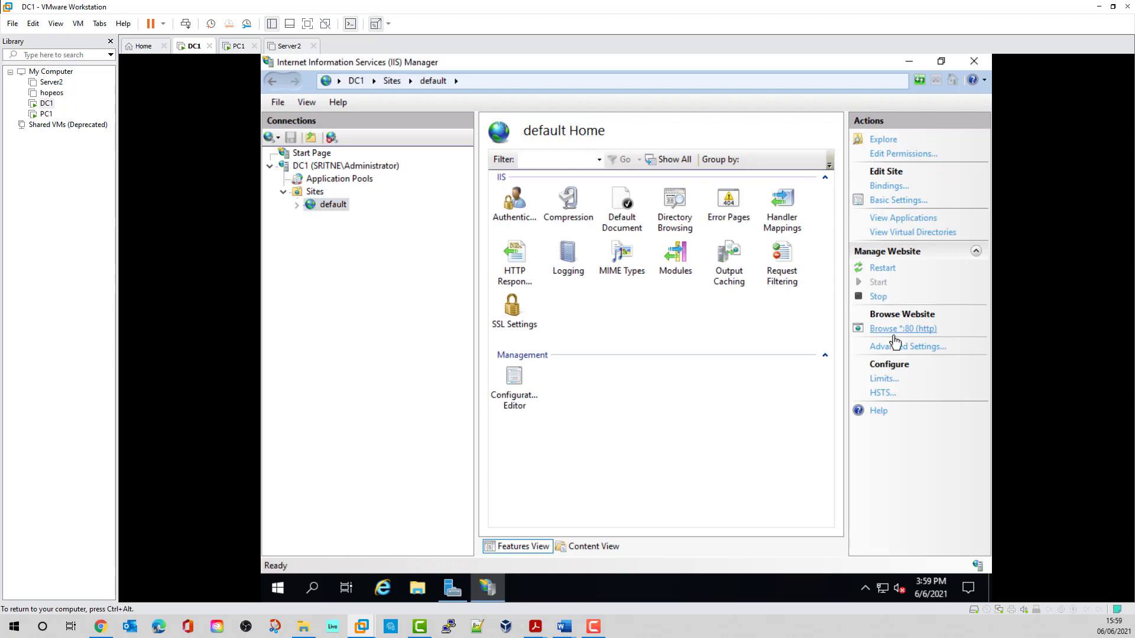
click(385, 588)
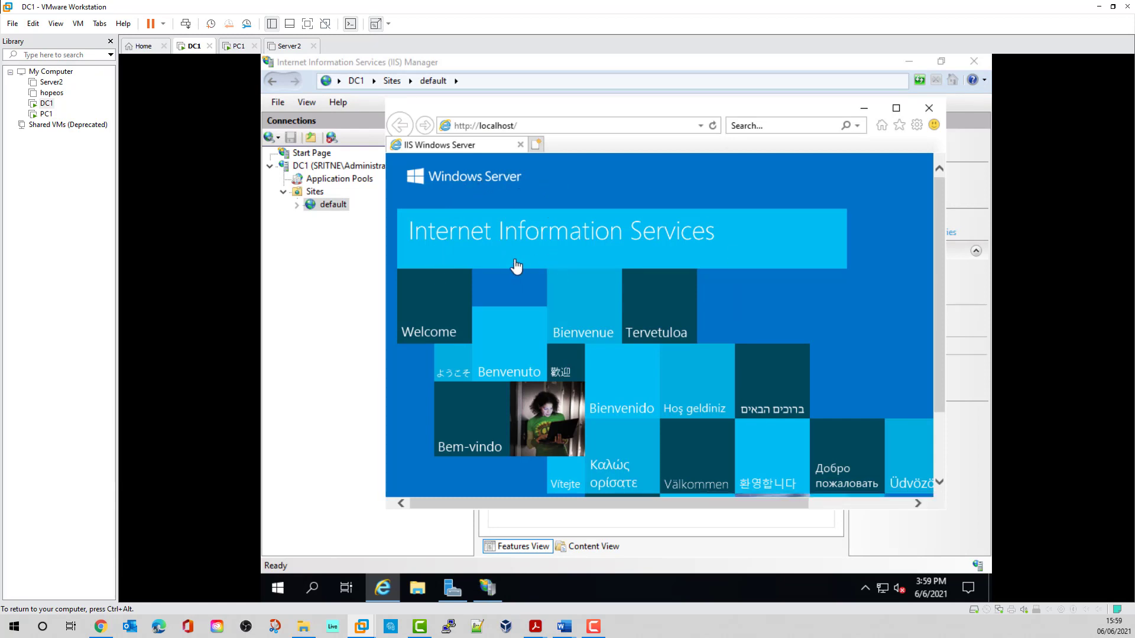
Minimize the browser and open Local Disk (C:) in File Explorer
click(418, 590)
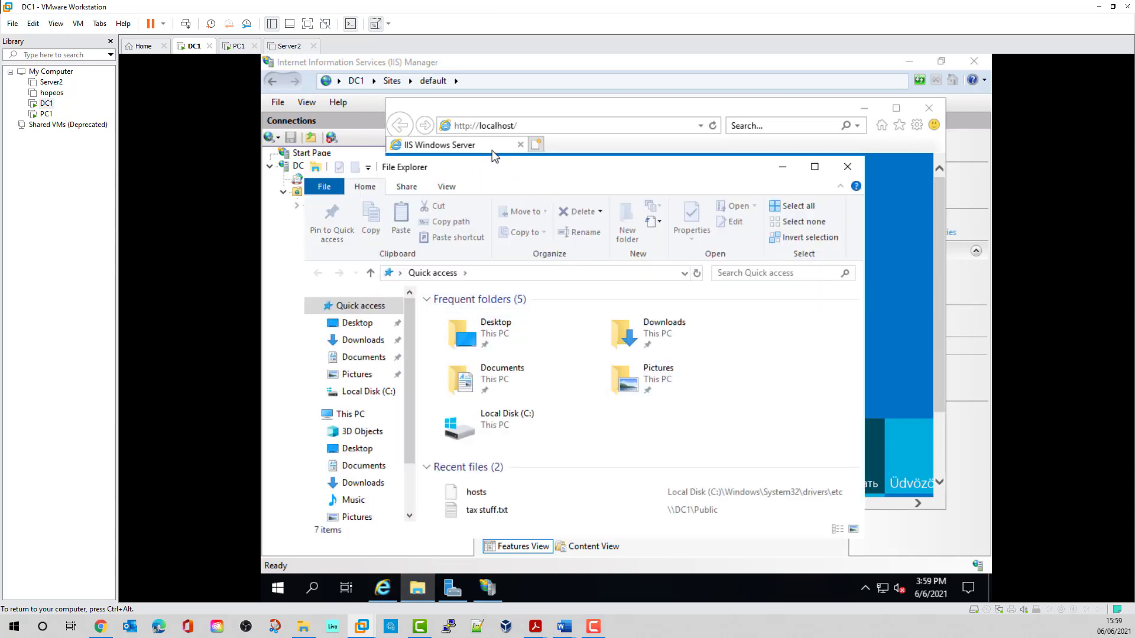
drag(534, 107, 479, 101)
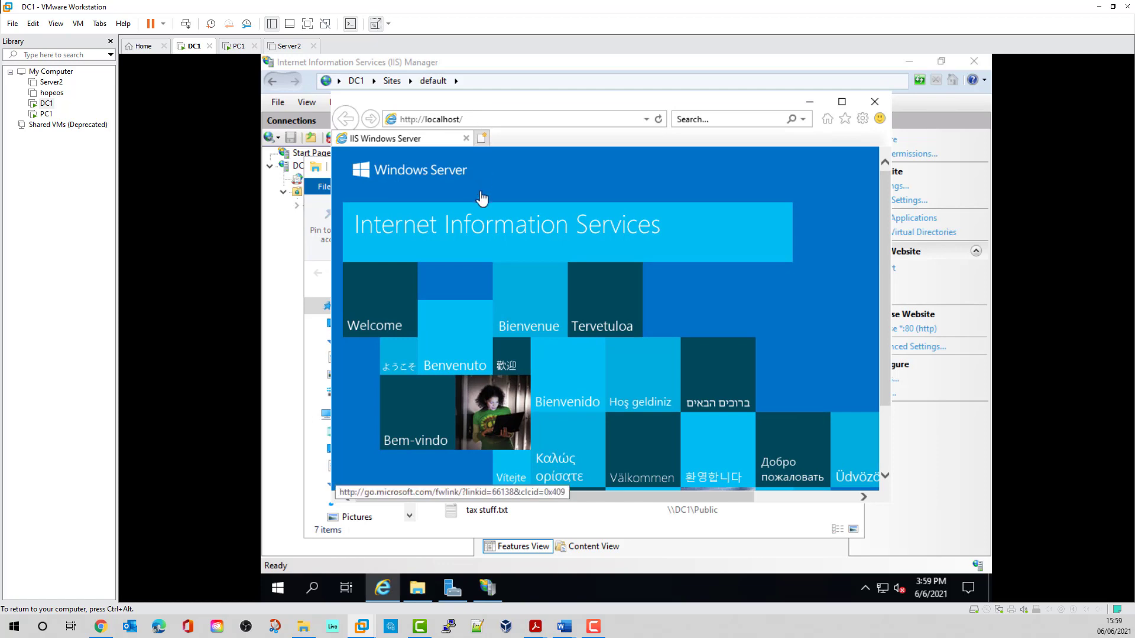
click(810, 103)
drag(556, 169, 549, 145)
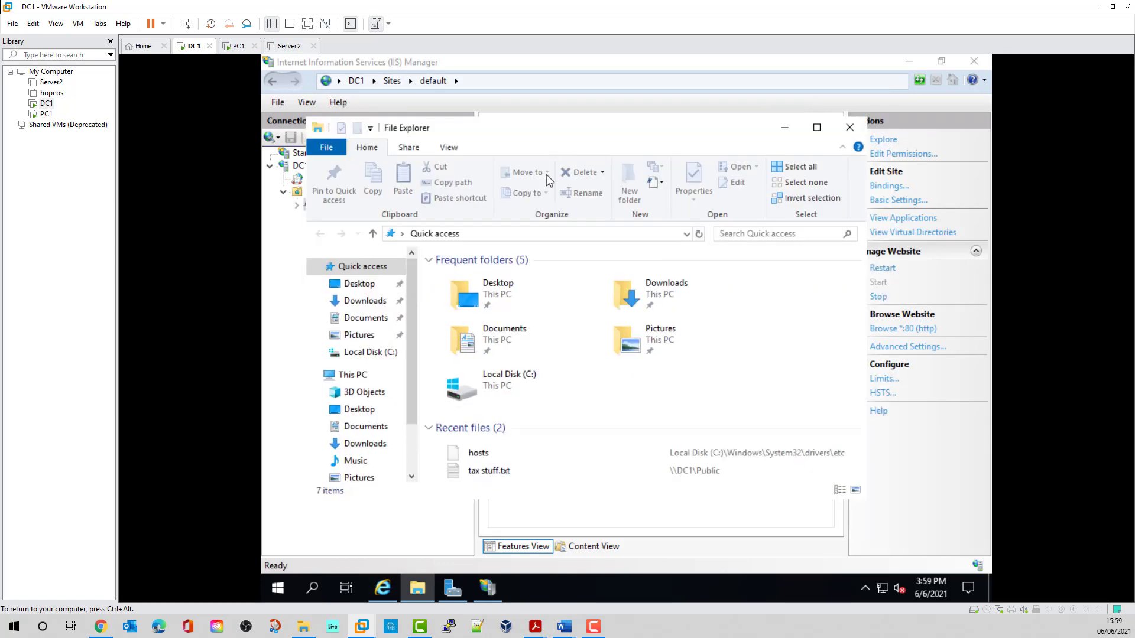
double_click(472, 381)
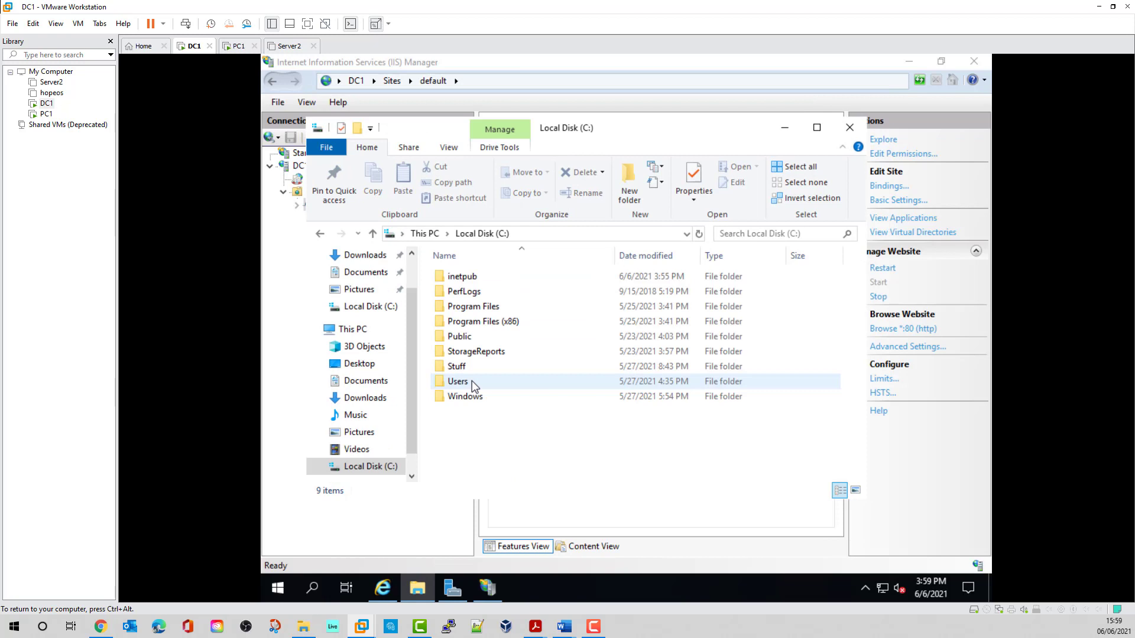
Open the wwwroot folder inside inetpub on the C: drive
click(442, 277)
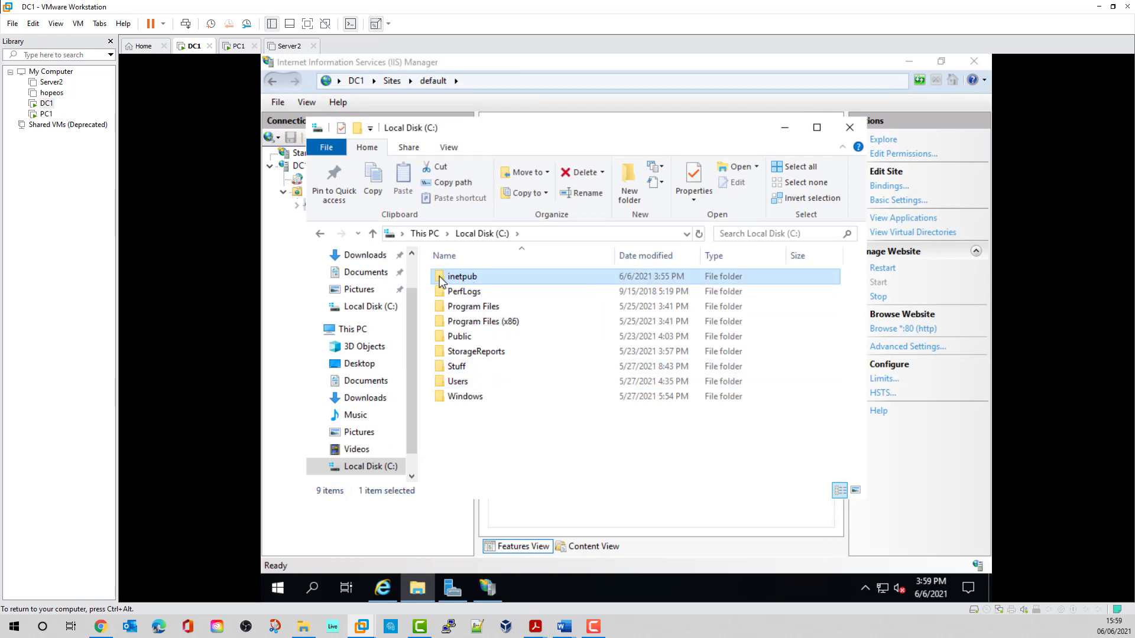
double_click(439, 276)
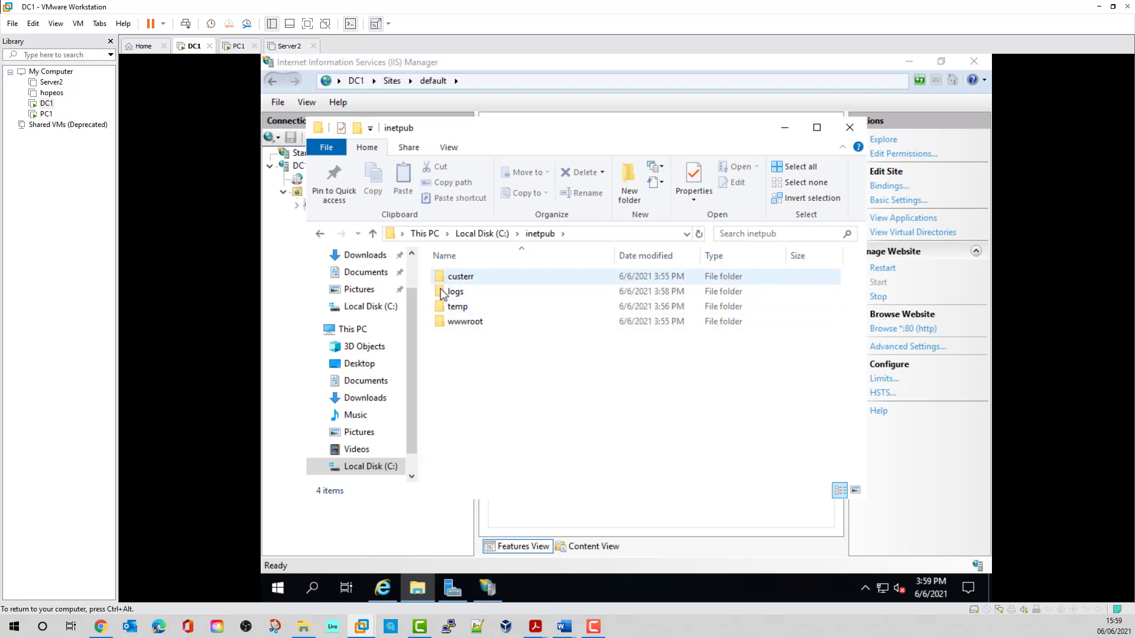
click(440, 325)
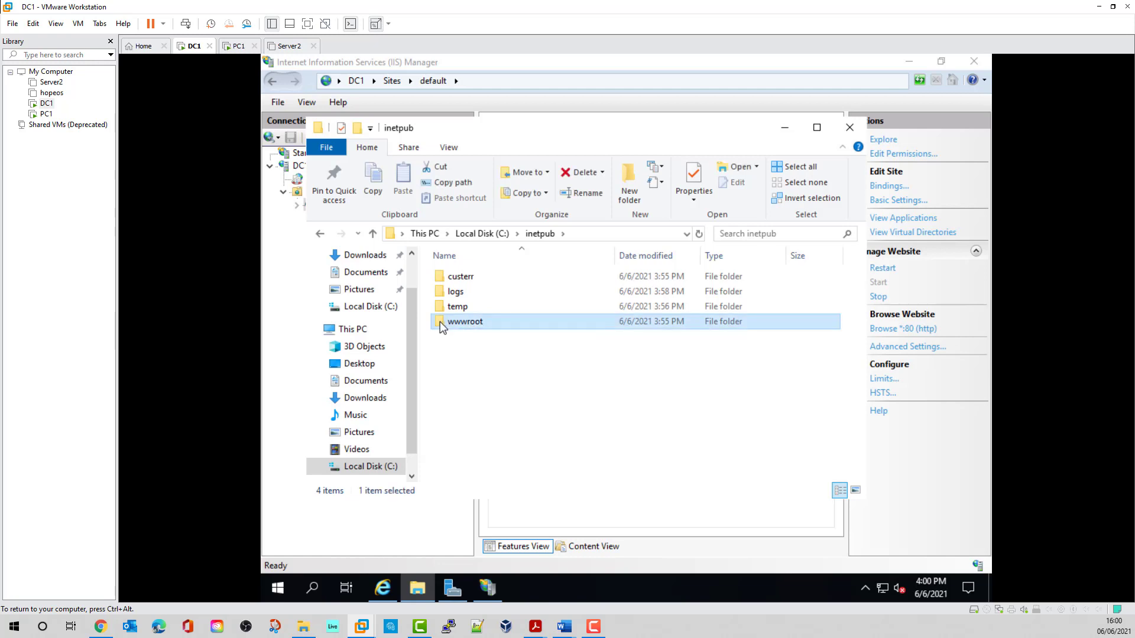
double_click(439, 321)
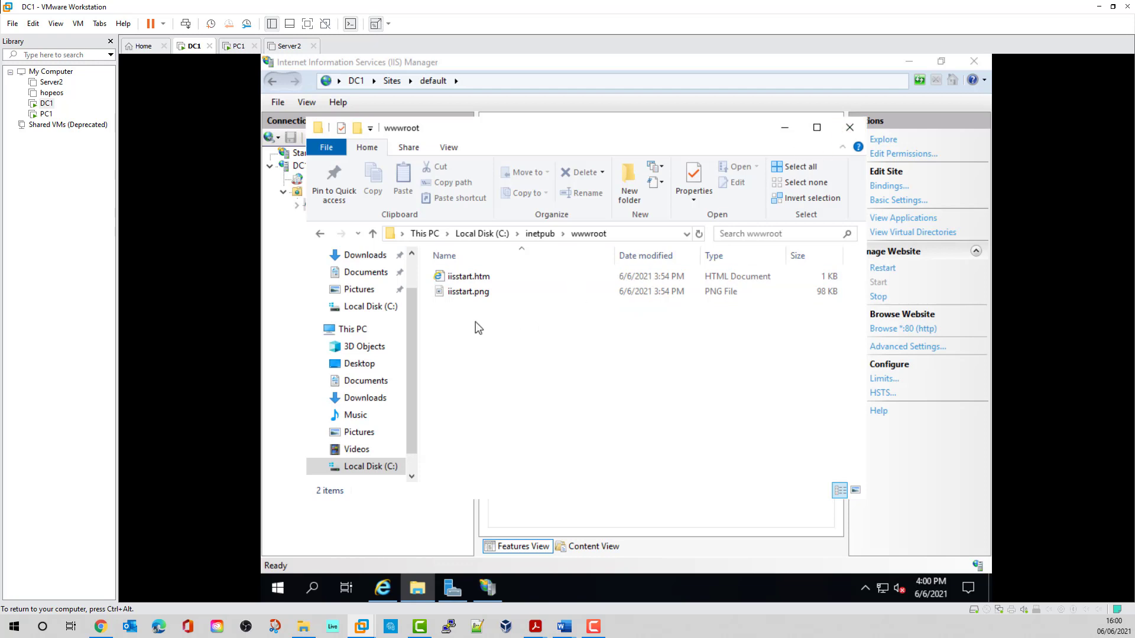
Rename iisstart.htm in wwwroot as iisstart0ld.htm
drag(474, 320, 455, 272)
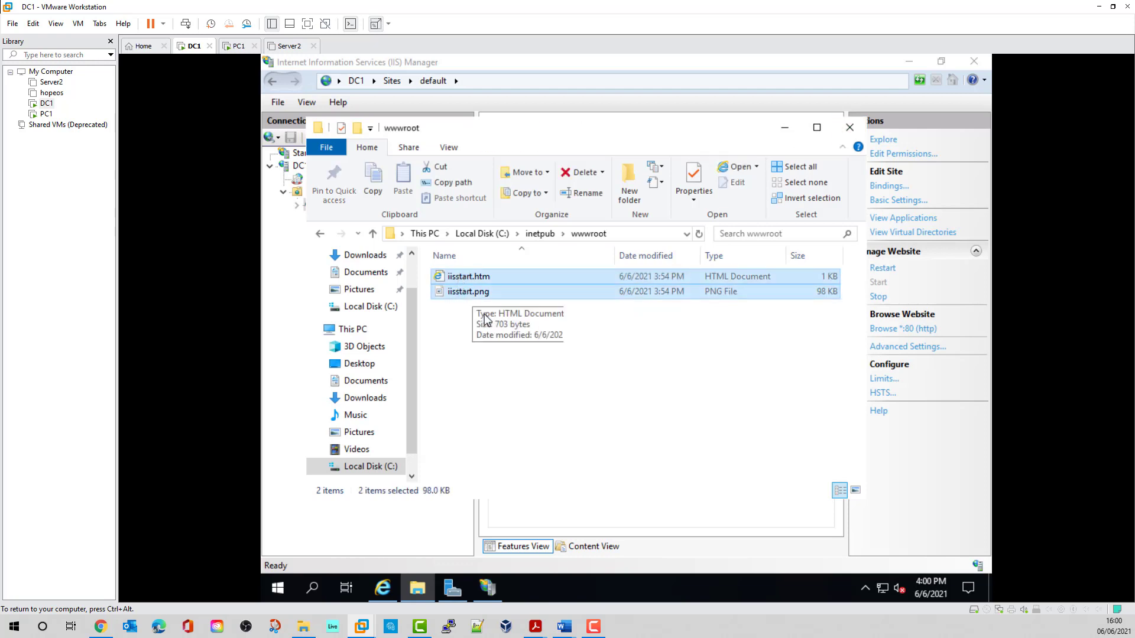
click(470, 277)
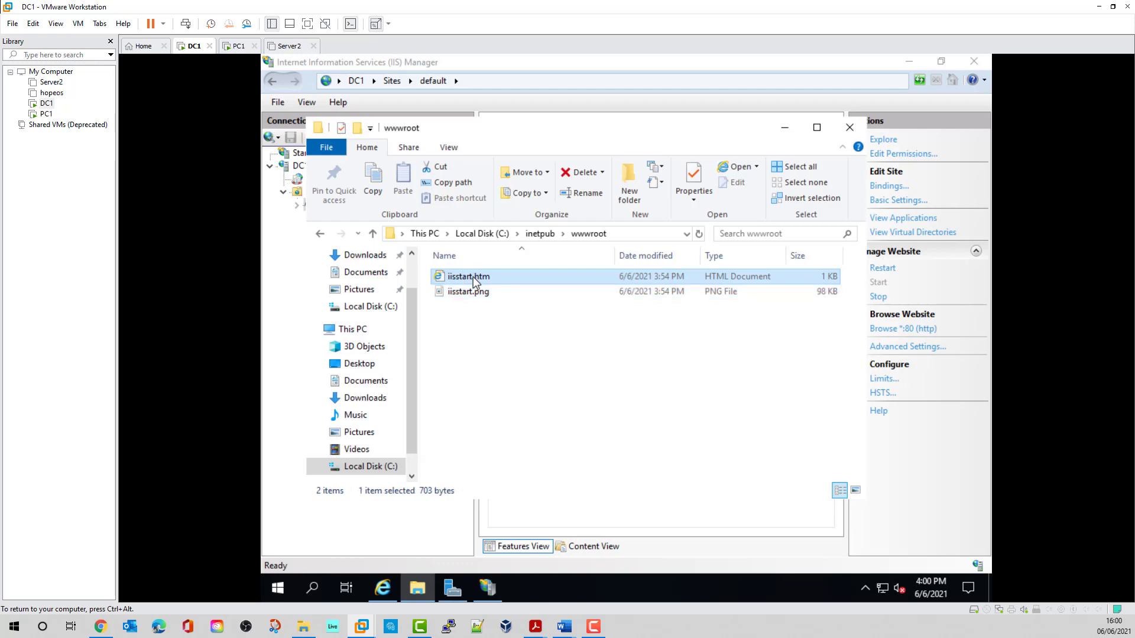
click(473, 277)
click(473, 277)
text(0)
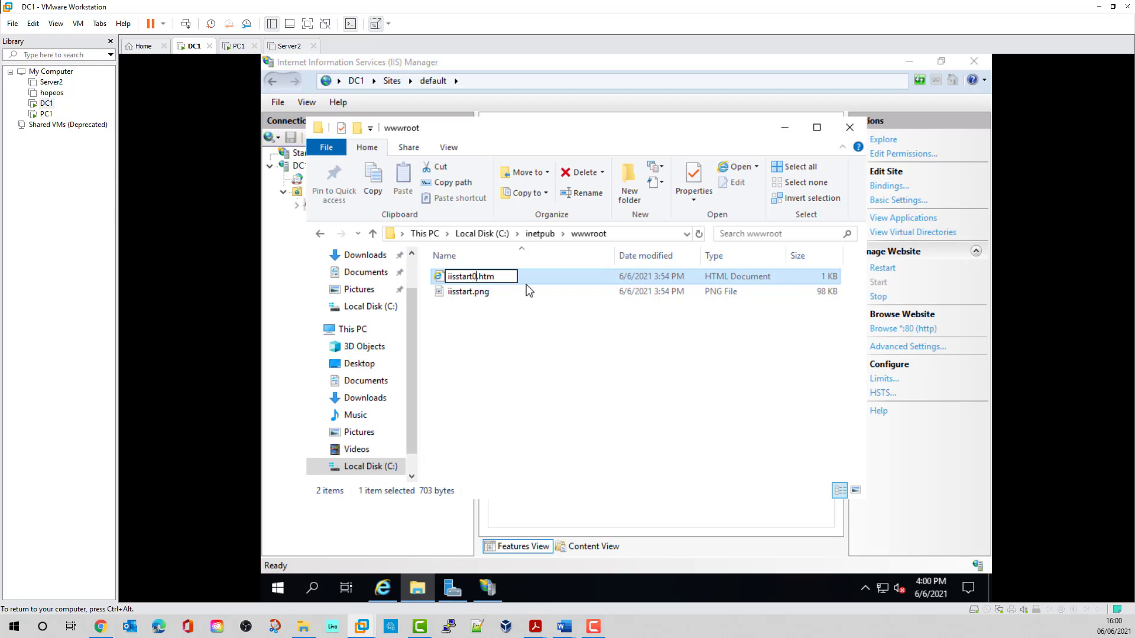
text(ld)
key(Return)
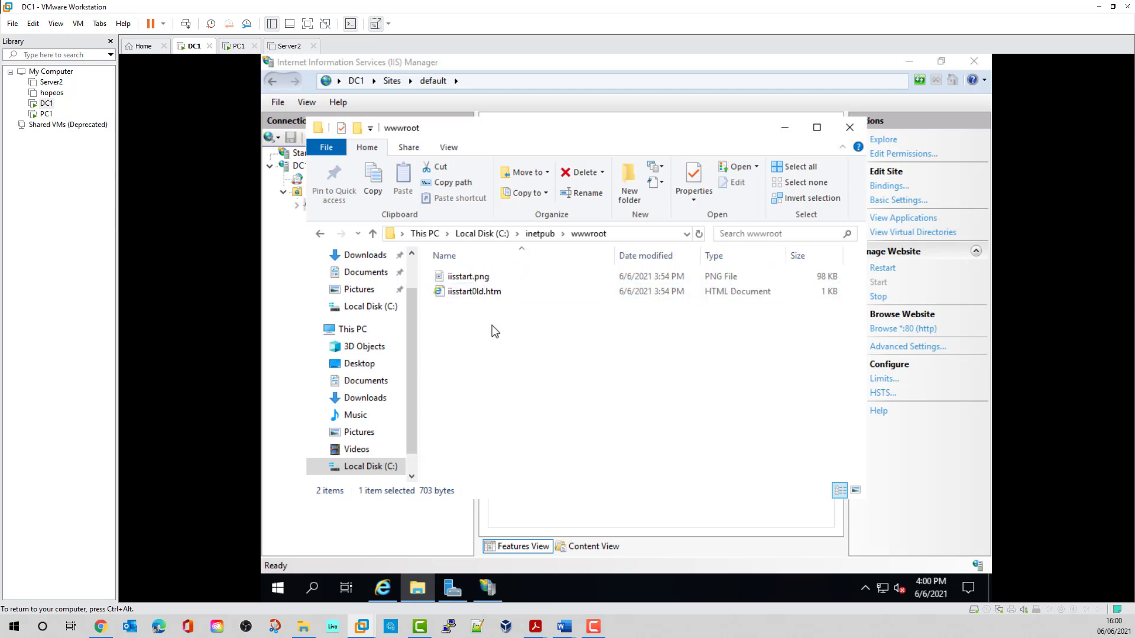
Create a text document in wwwroot and name it index.html.txt
click(492, 326)
right_click(447, 310)
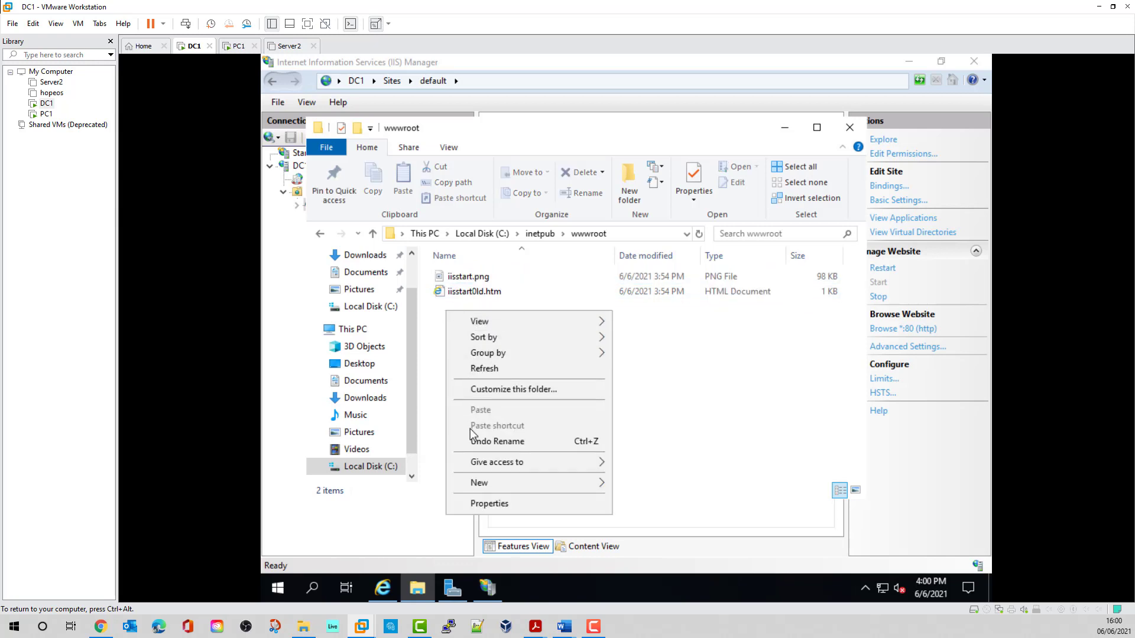
mouse_move(507, 485)
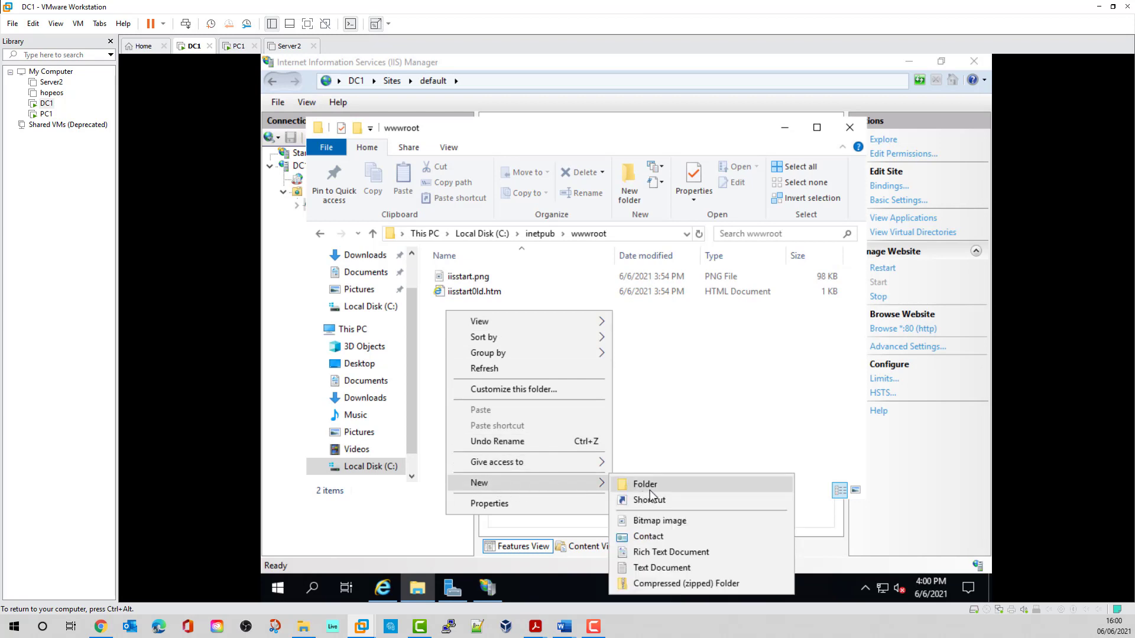
click(645, 565)
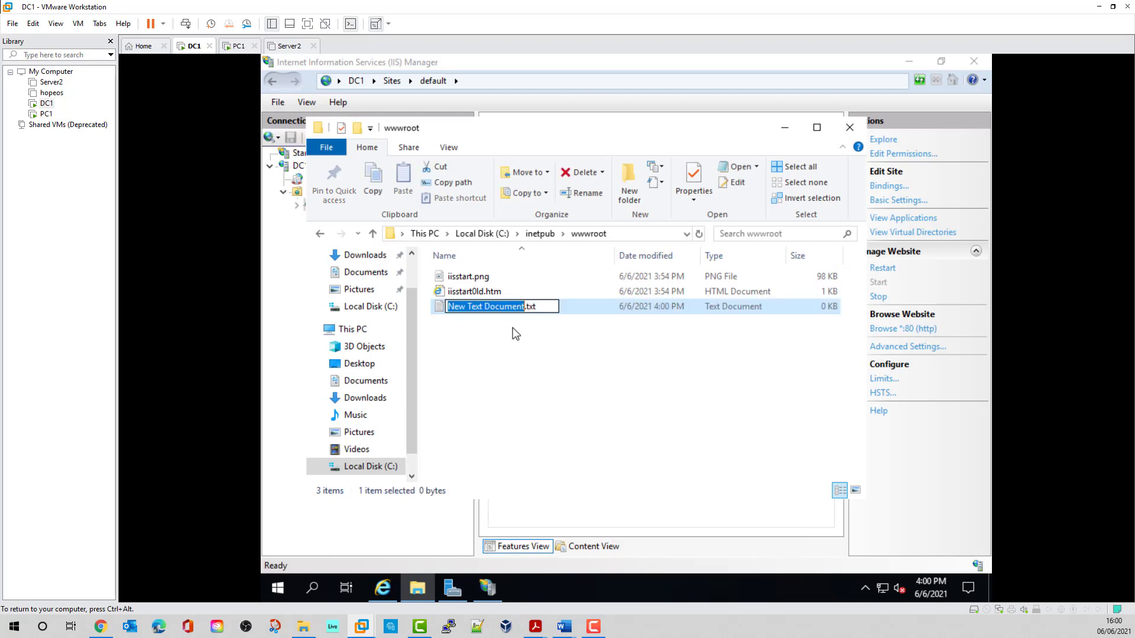
text(index)
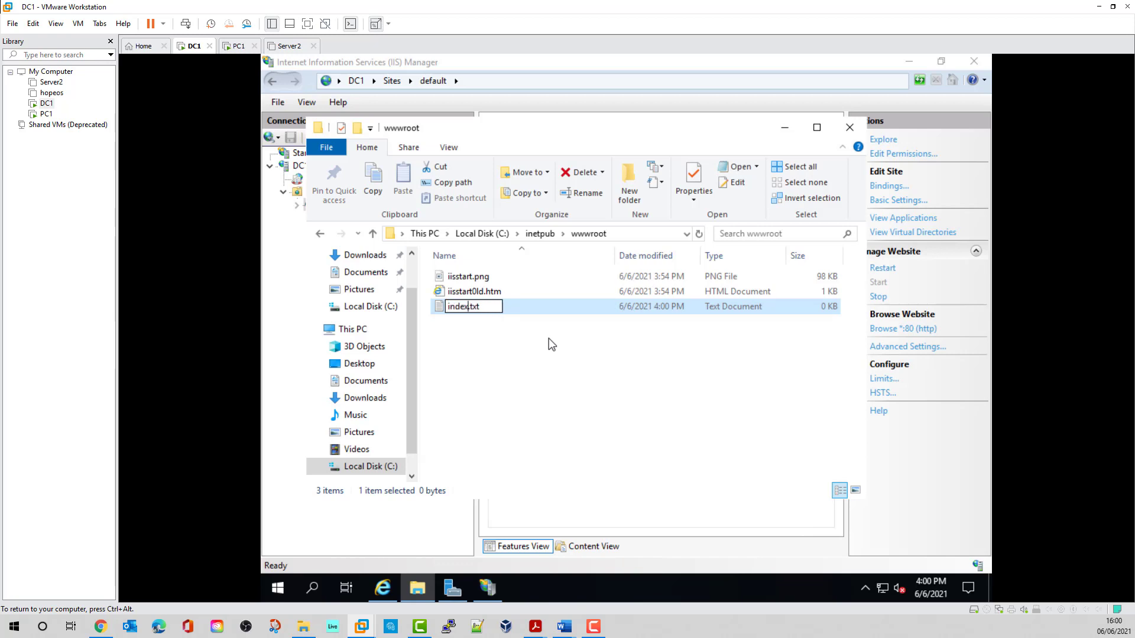
text(.html)
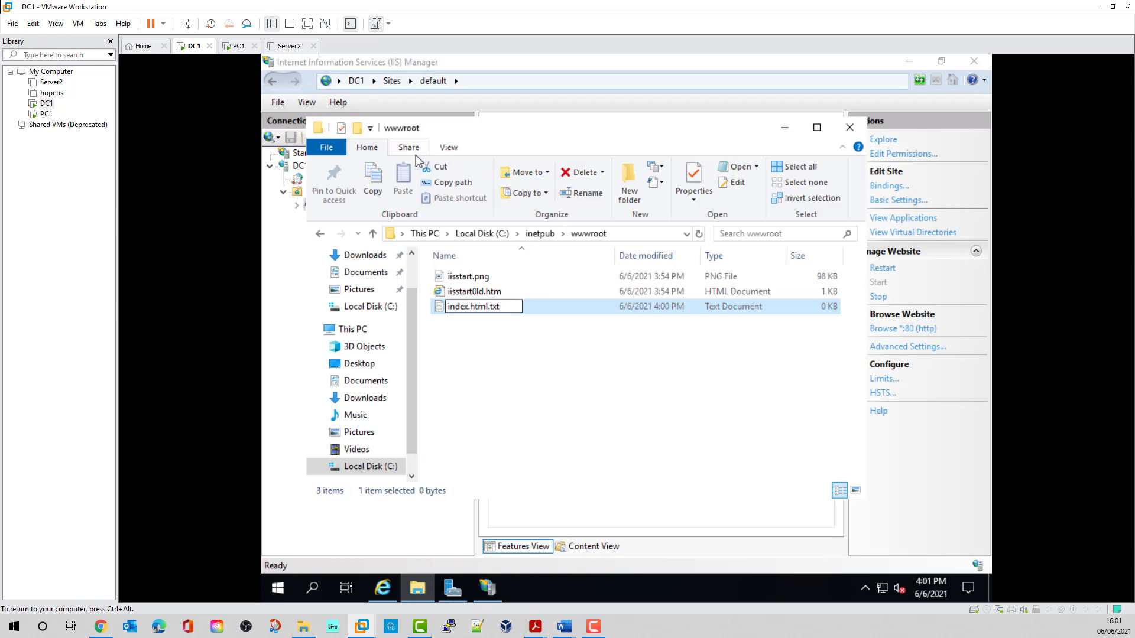
Hide the file name extensions in wwwroot and show them again
click(450, 149)
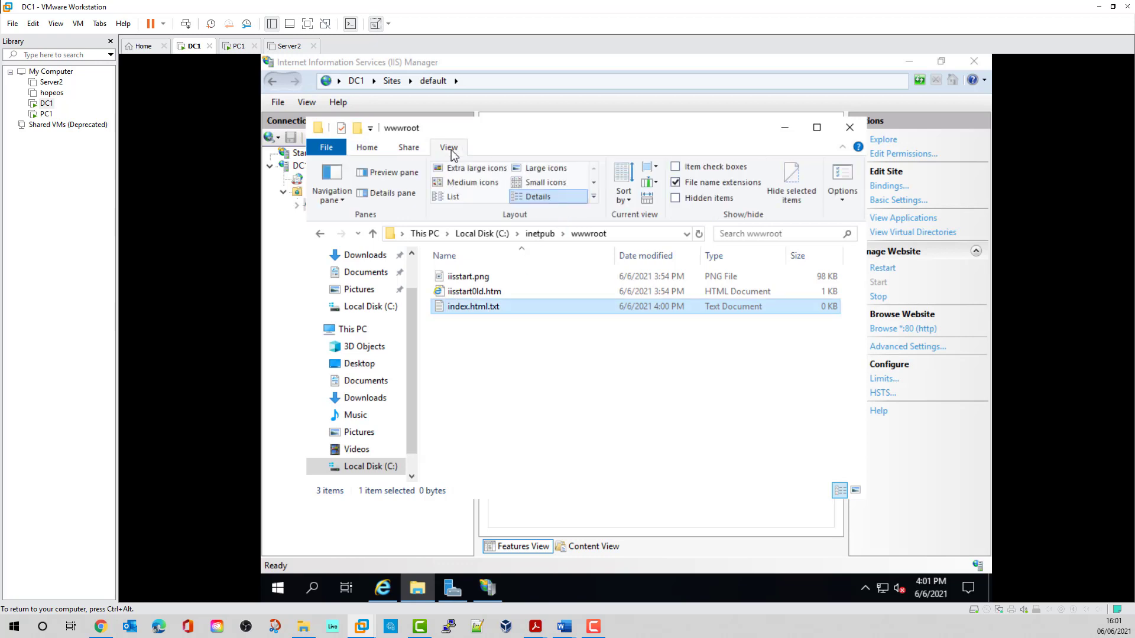
click(675, 183)
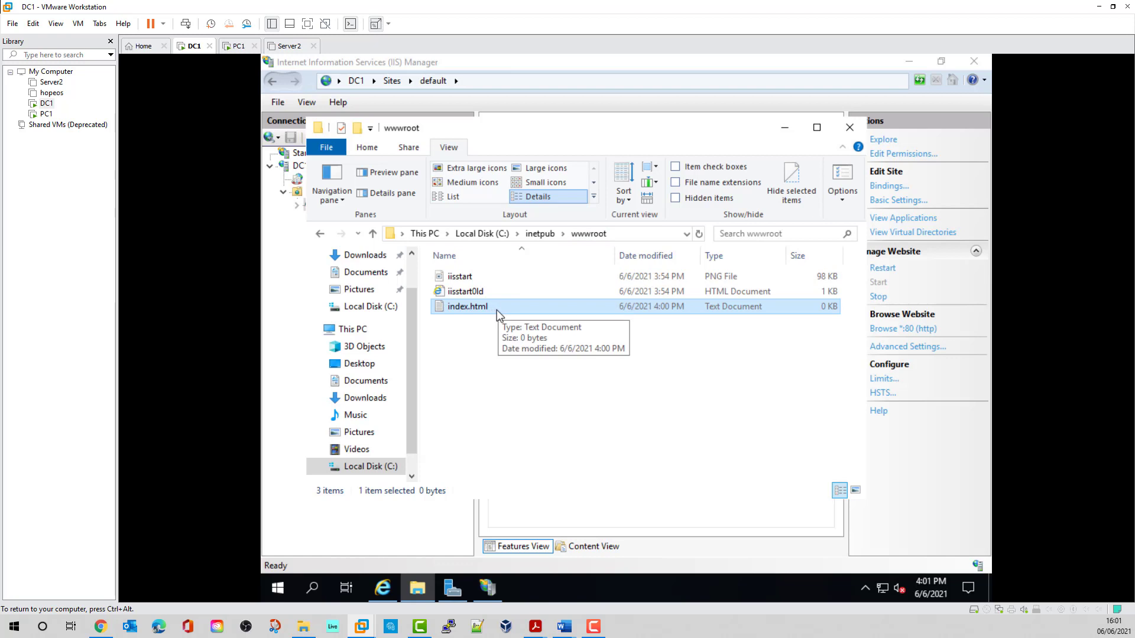
click(675, 182)
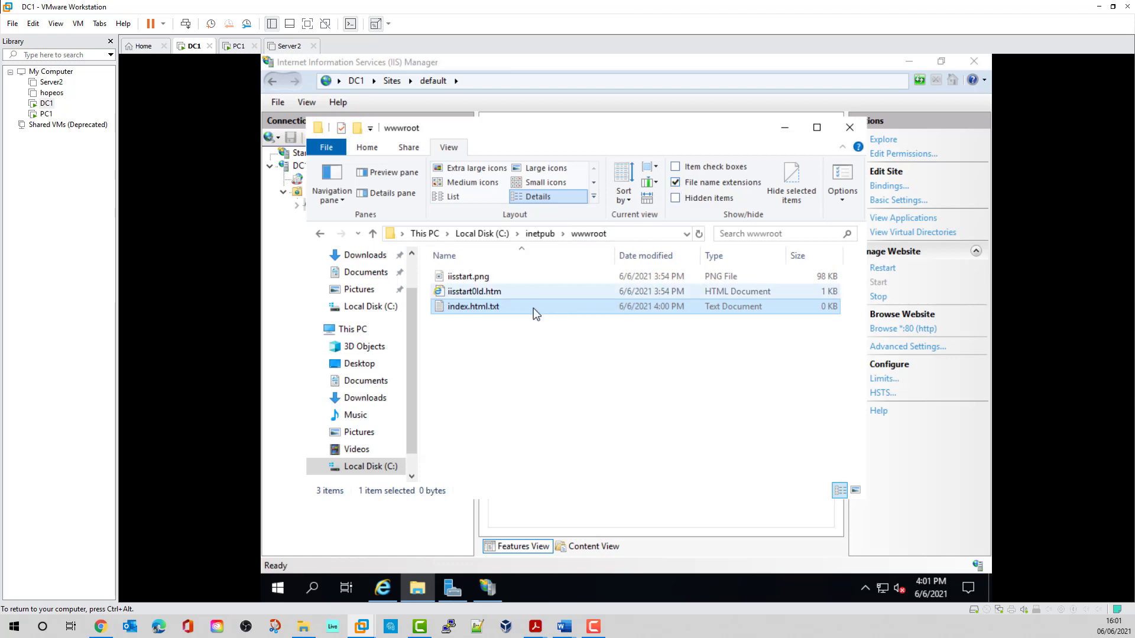
Remove the .txt extension from the new file so it is named index.html, accepting the extension change
click(501, 308)
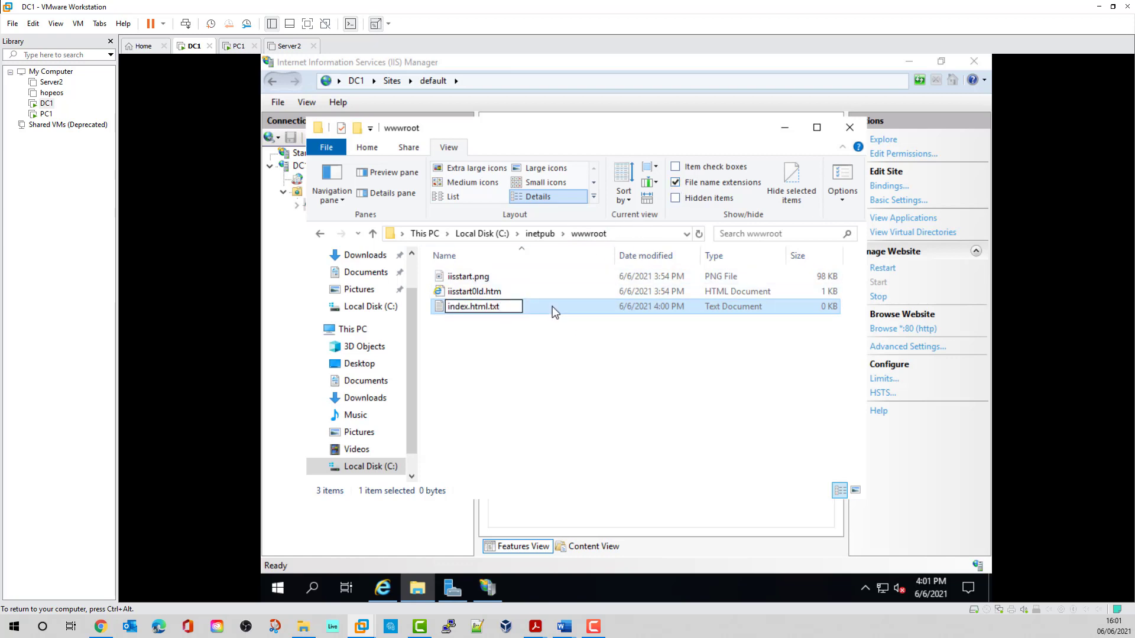
key(BackSpace)
key(BackSpace)
key(BackSpace)
key(BackSpace)
key(Return)
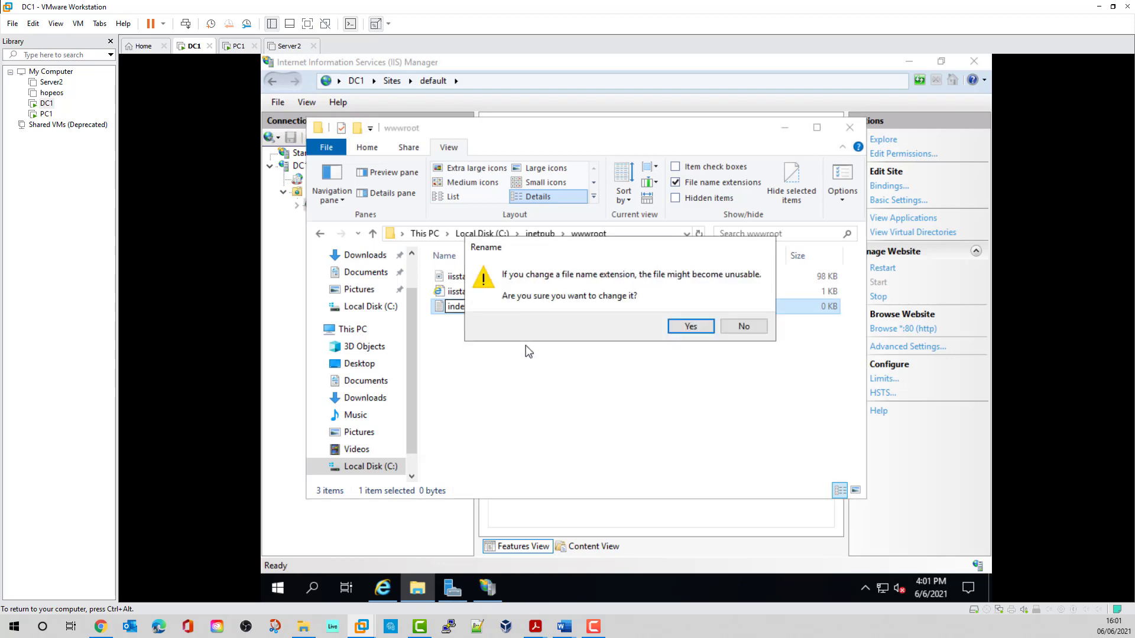
click(691, 327)
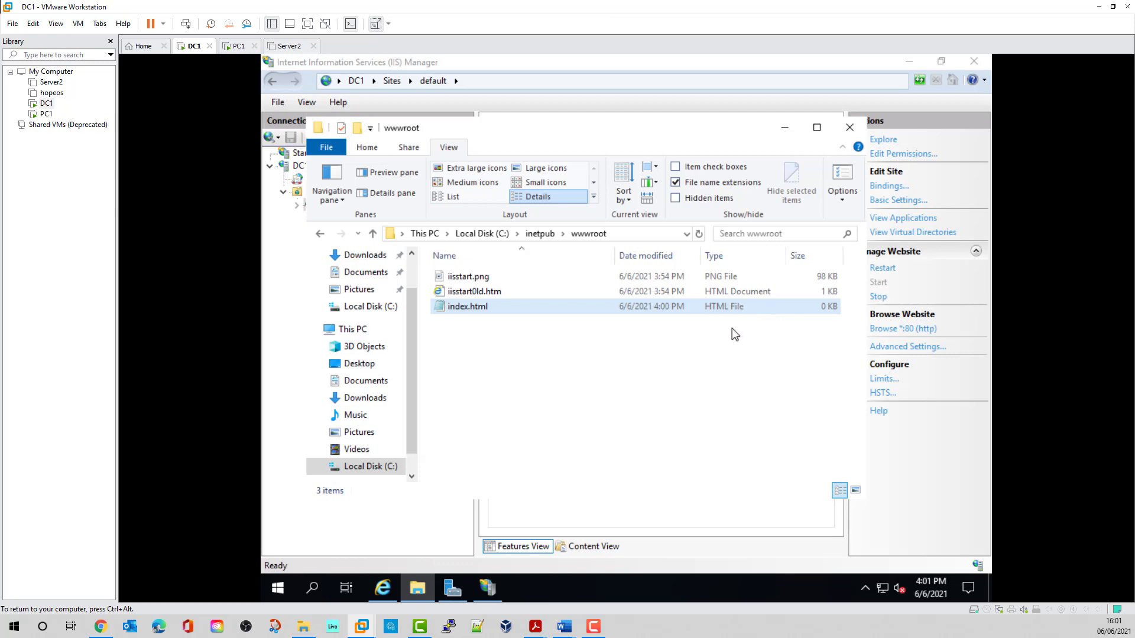
Enter "This is the SRITNE Public Website" in index.html, save it and close the editor
double_click(477, 307)
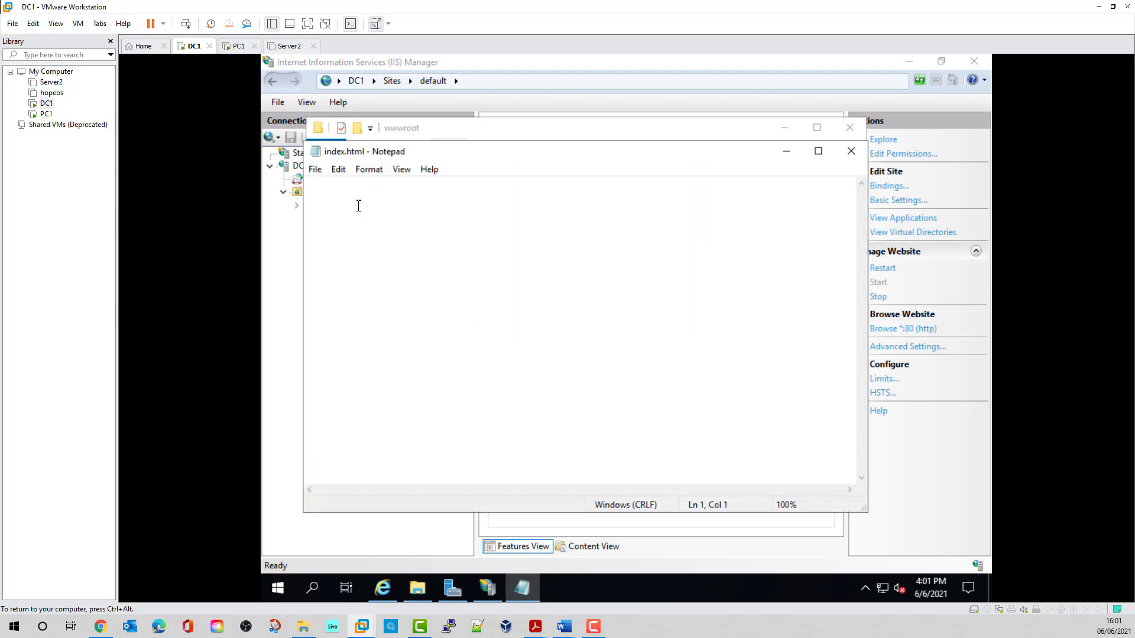
text(This is the SRITNE )
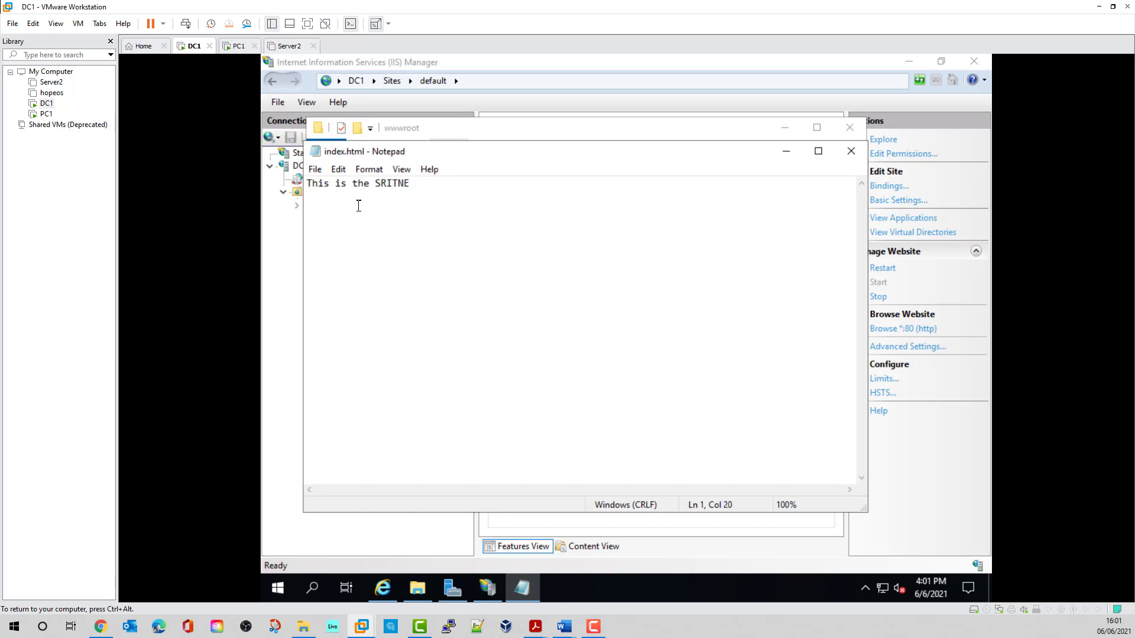
text(Public Website)
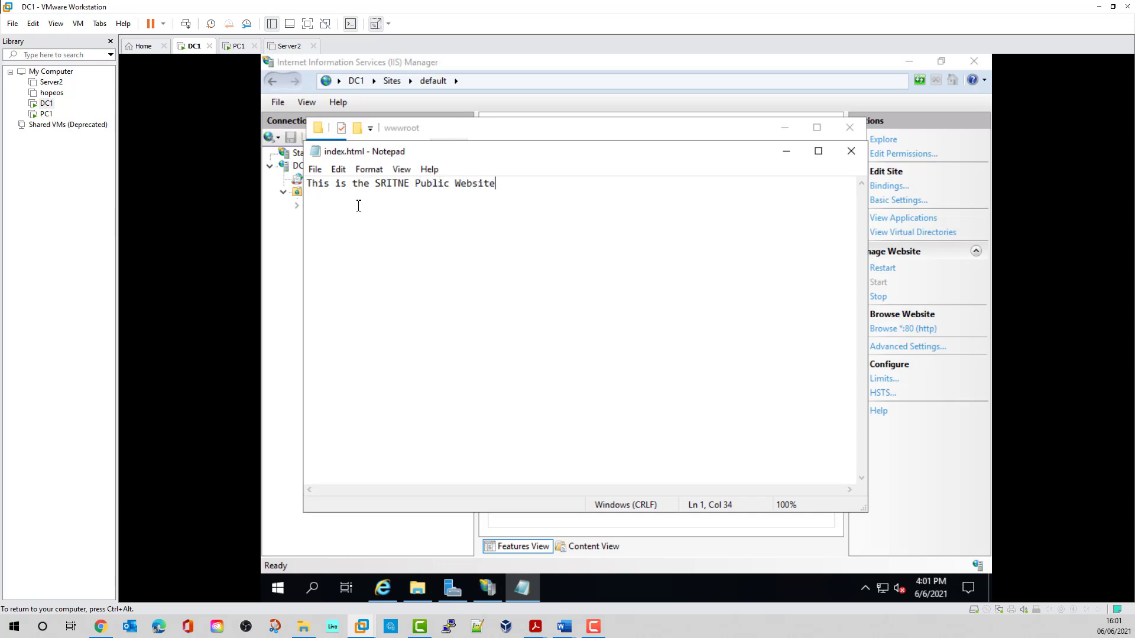
click(852, 152)
click(590, 334)
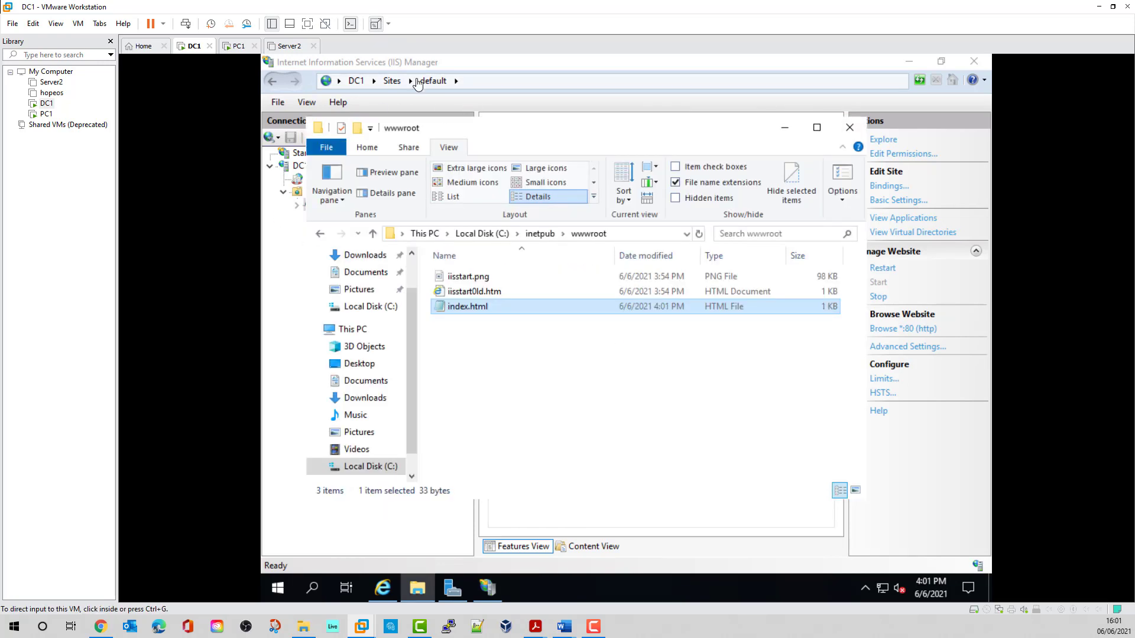
click(382, 588)
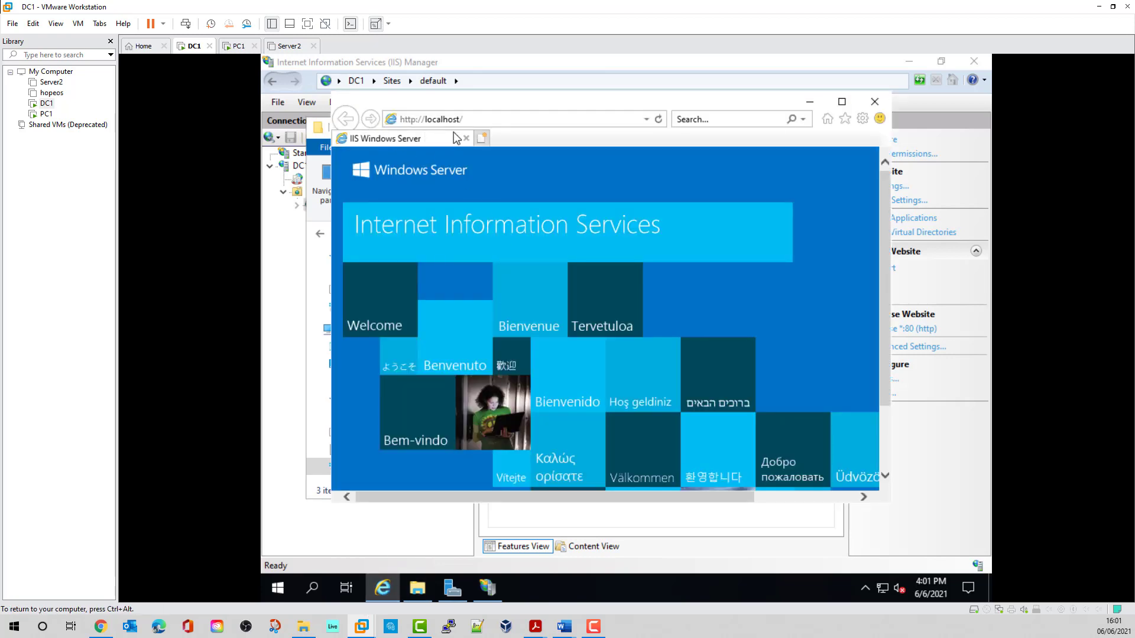
click(658, 119)
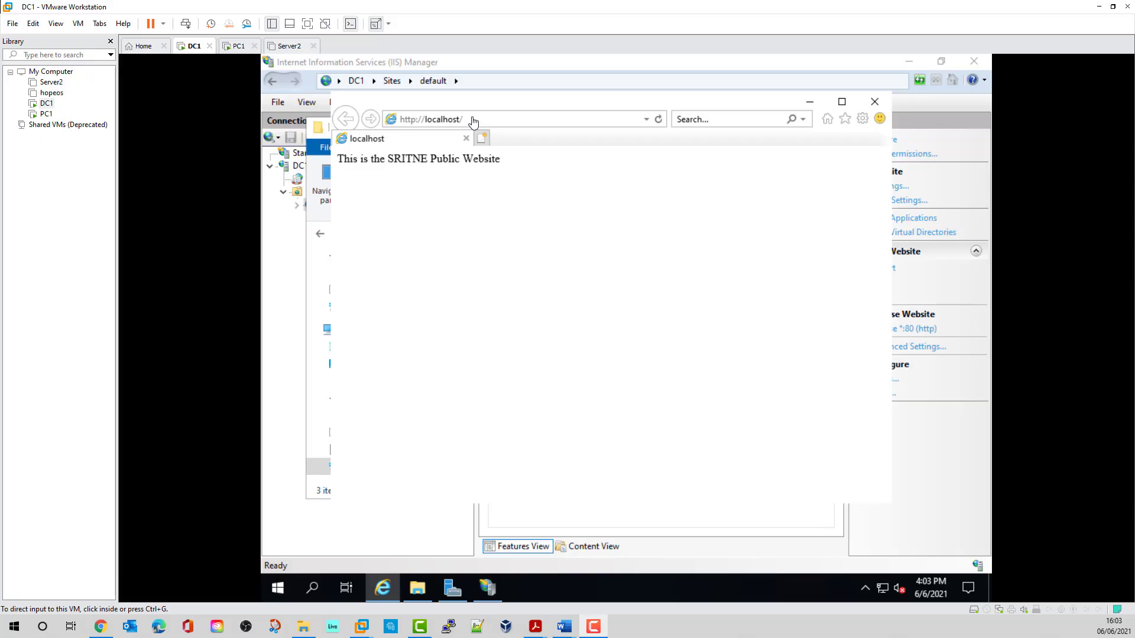
click(473, 121)
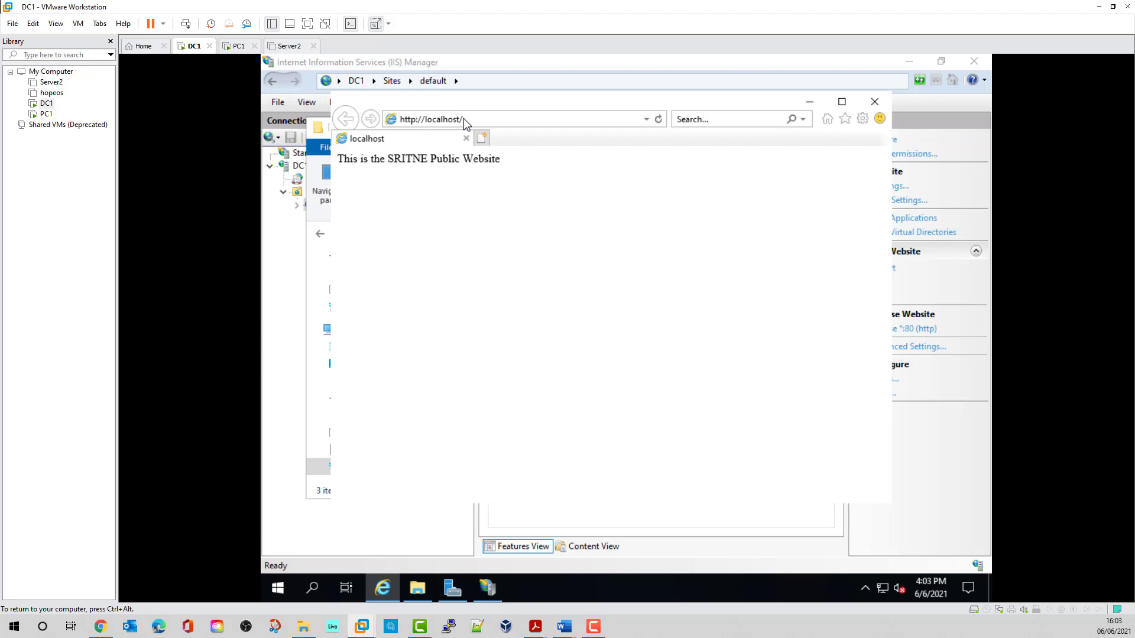
click(463, 119)
click(423, 120)
drag(423, 120, 478, 119)
text(17)
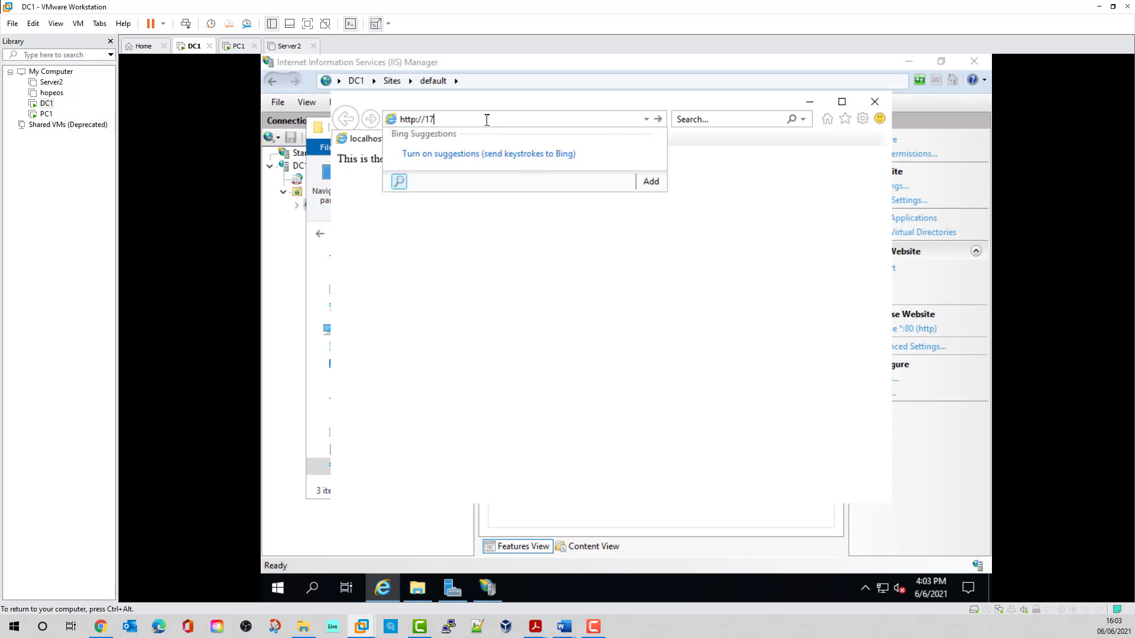
text(2.16.5.200)
key(Return)
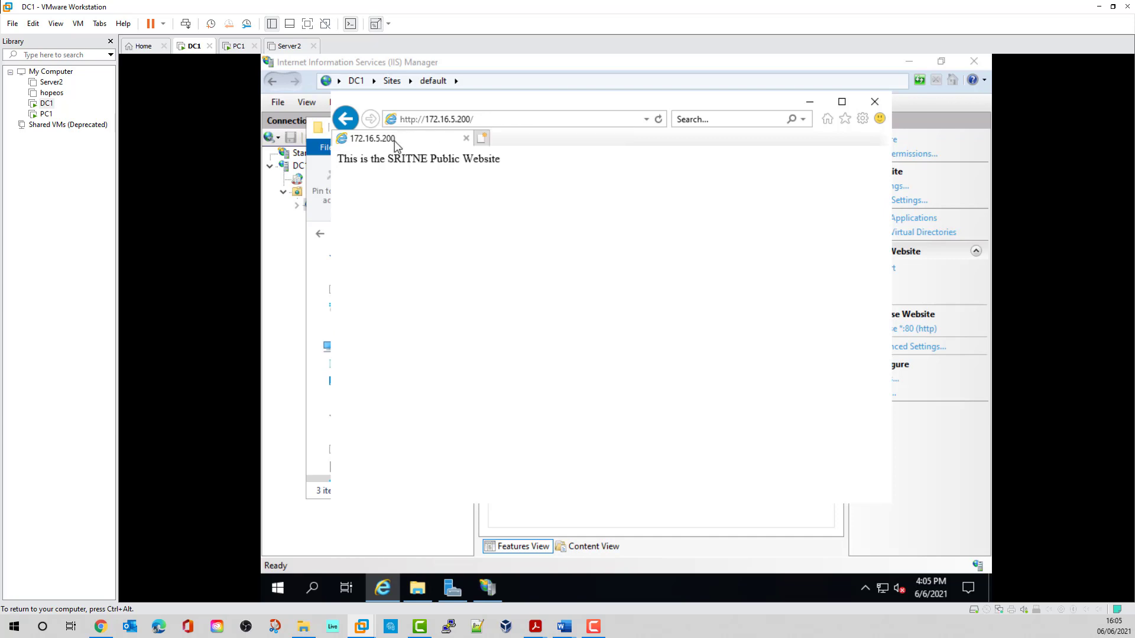
Minimize the browser and File Explorer, and rename the default website in IIS Manager as sritne.edu
click(499, 120)
drag(421, 118, 486, 119)
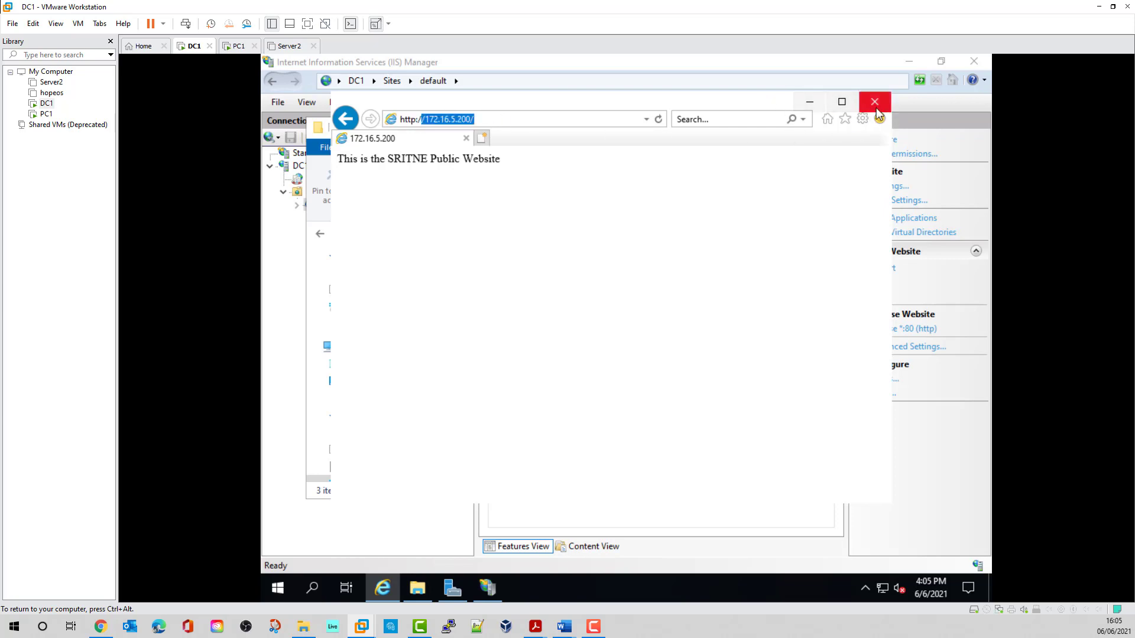
click(811, 101)
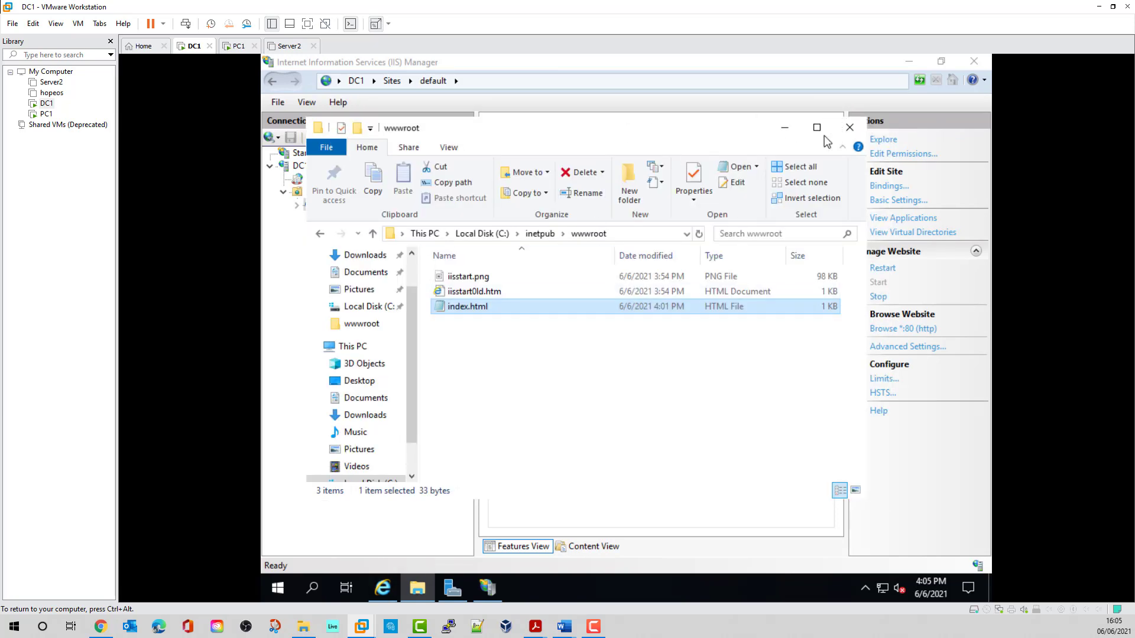
click(789, 127)
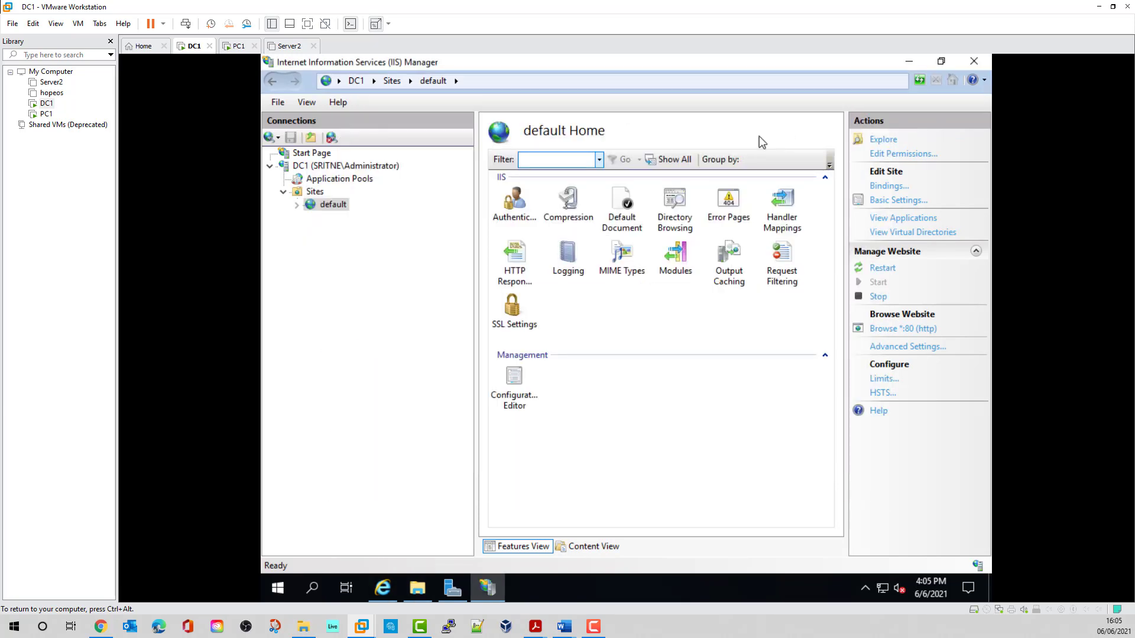
right_click(334, 205)
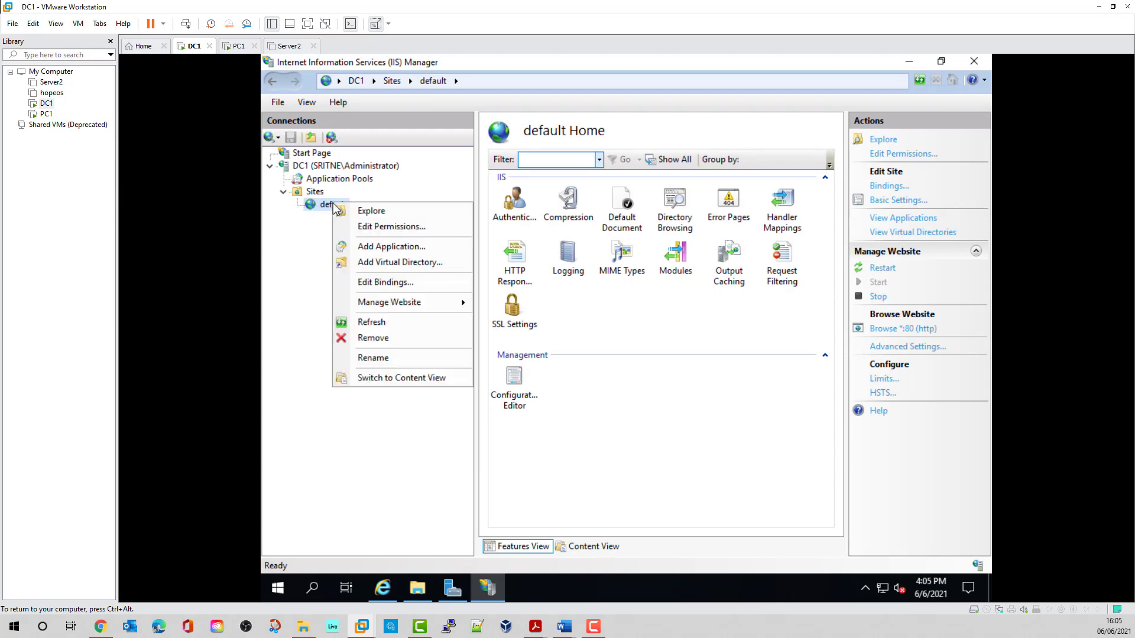
click(374, 358)
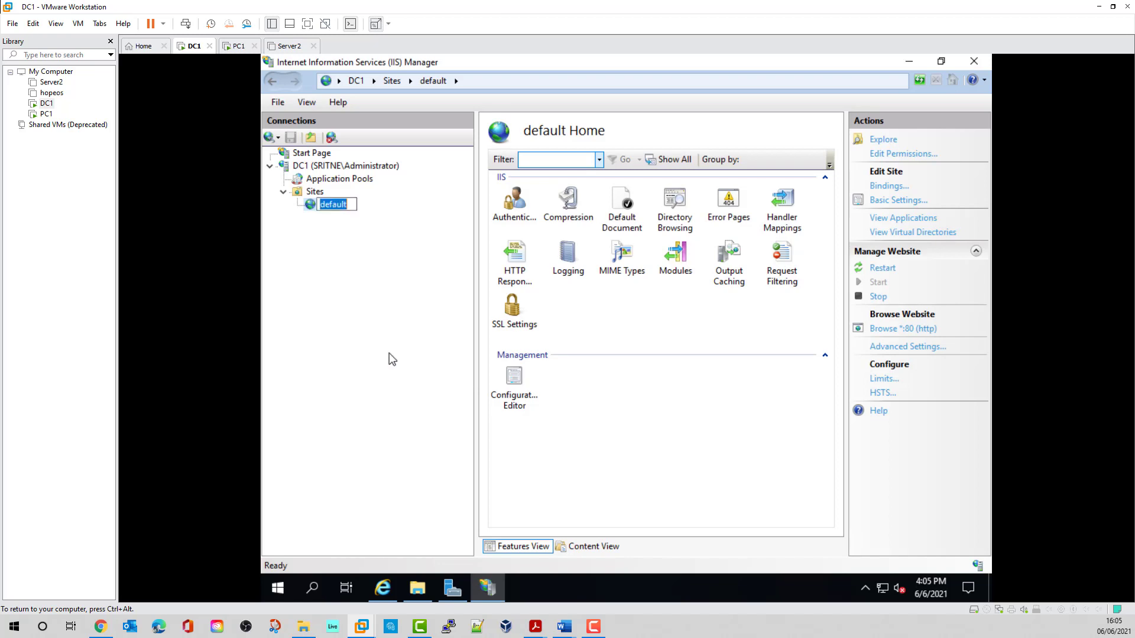
text(sritne.edu)
key(Return)
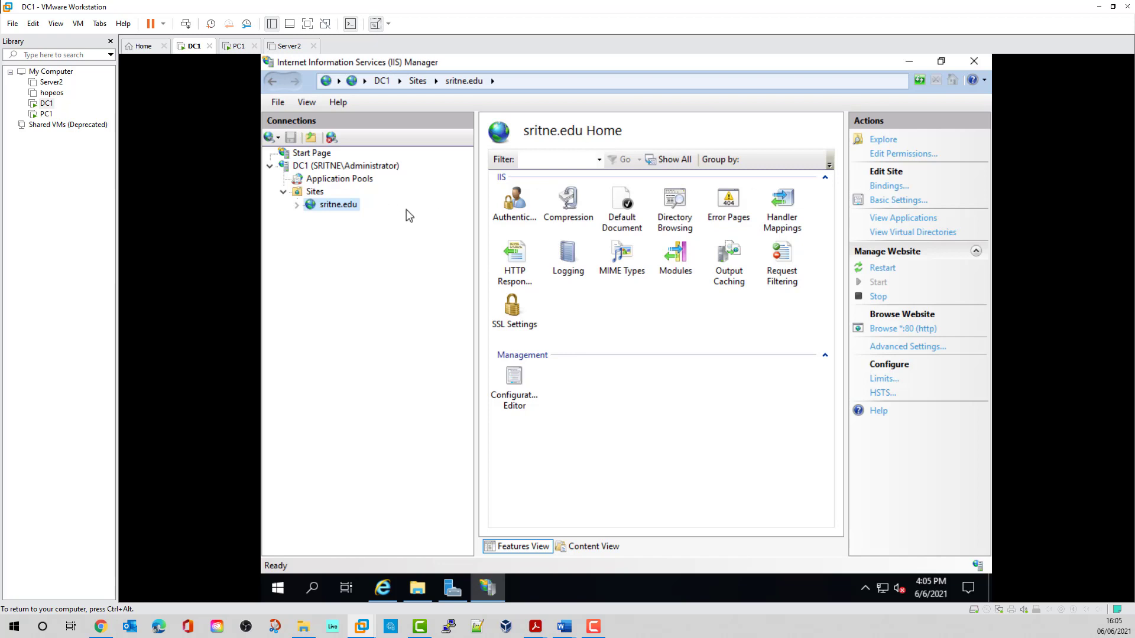
Edit the sritne.edu site's existing http binding on port 80 and set its IP address to 172.16.5.200
right_click(340, 207)
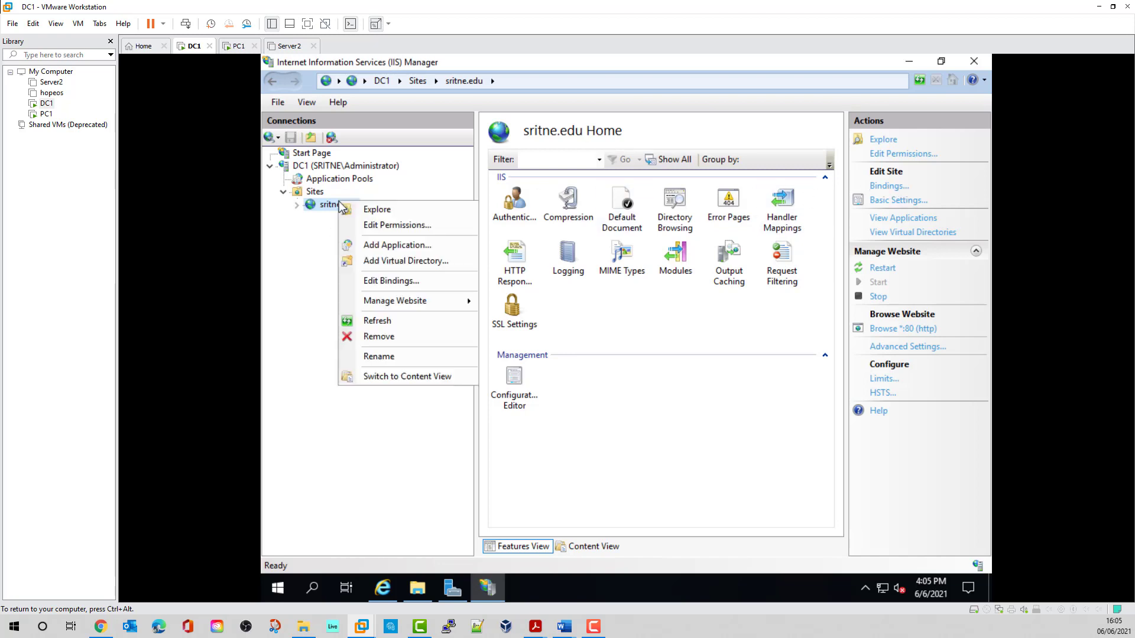
click(380, 281)
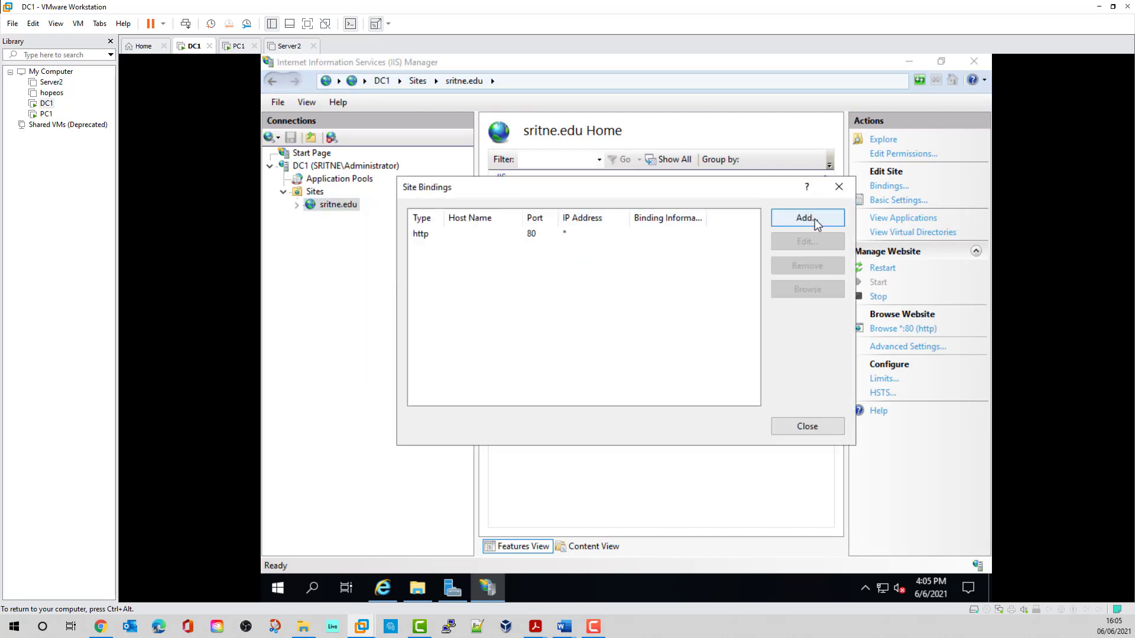
click(555, 234)
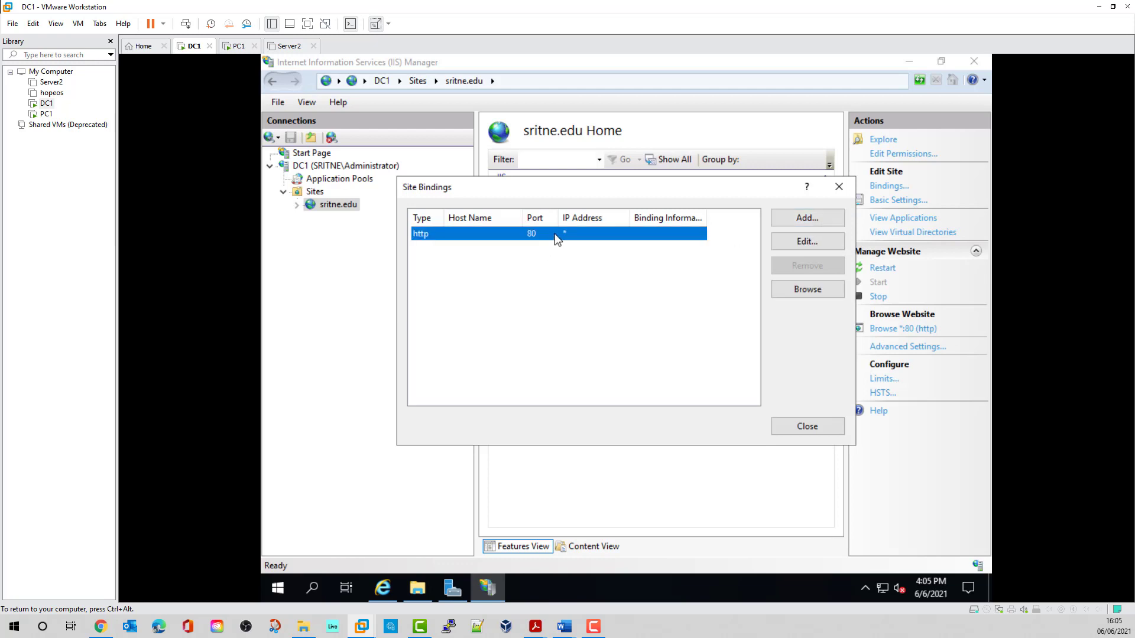
click(815, 223)
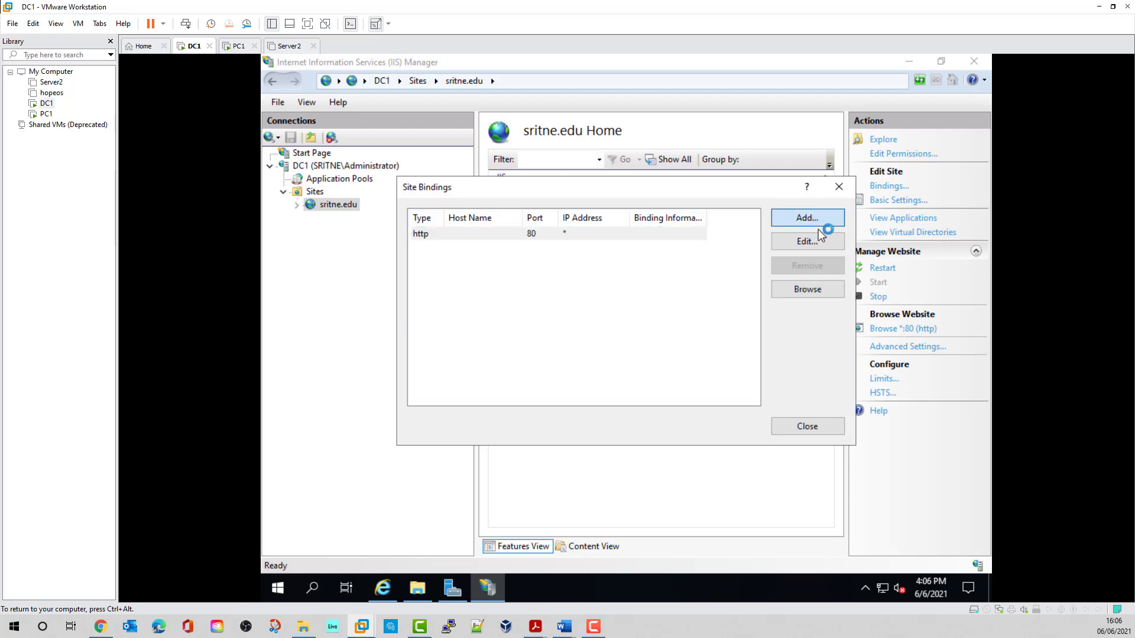
click(823, 241)
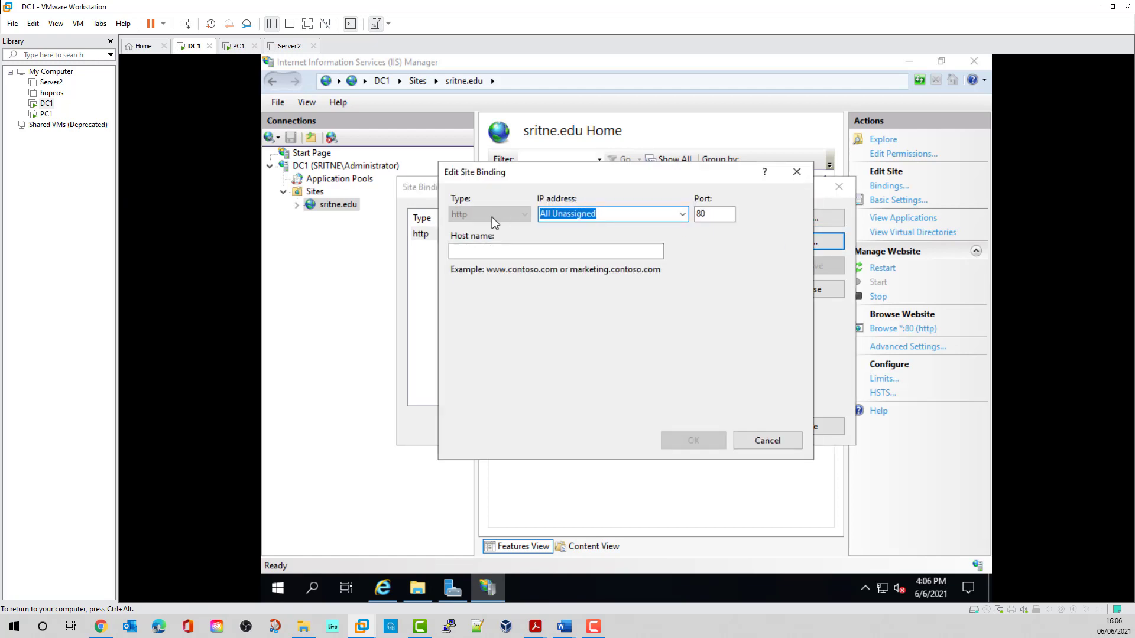
click(683, 214)
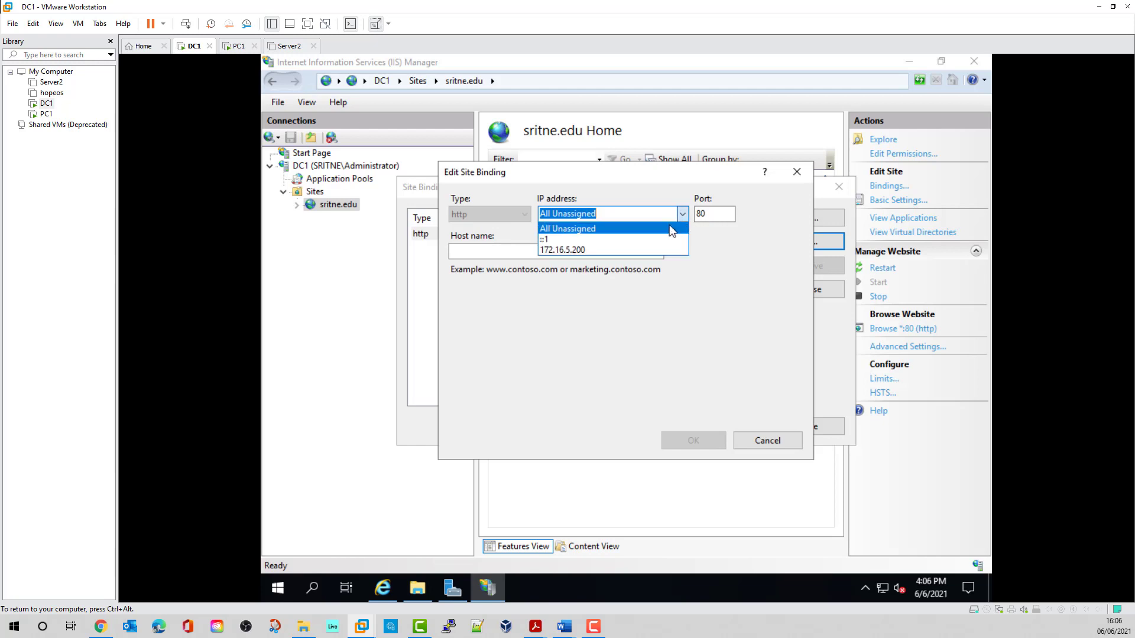
click(577, 250)
Set the binding's host name to sritne.edu, save the binding and close the site bindings
click(475, 248)
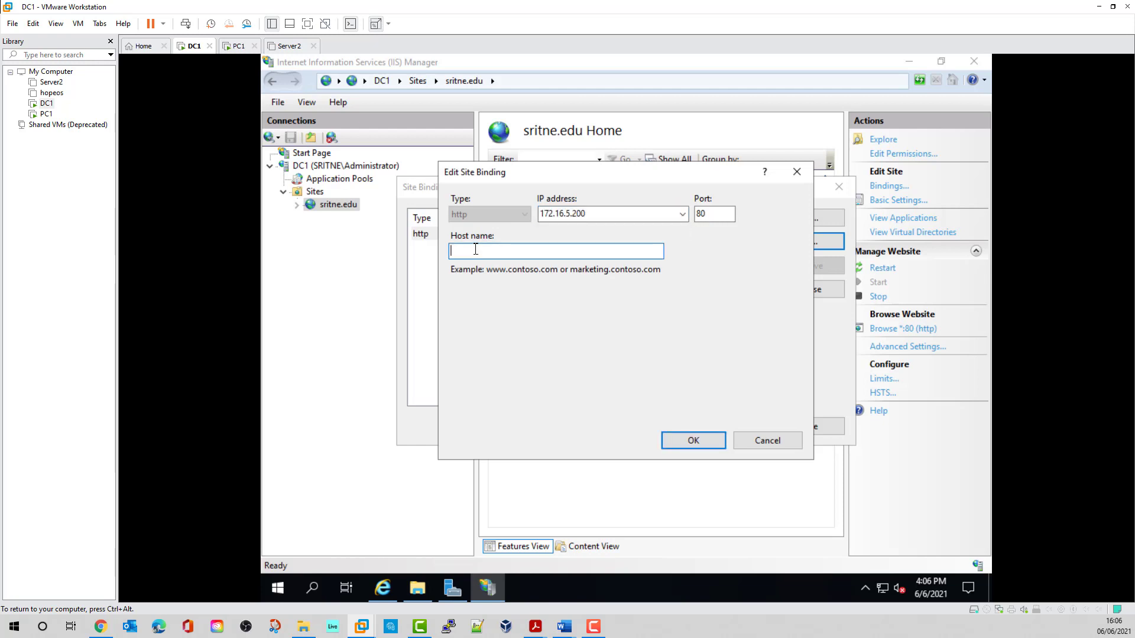
text(sritne.edy)
key(BackSpace)
key(BackSpace)
text(du)
click(708, 440)
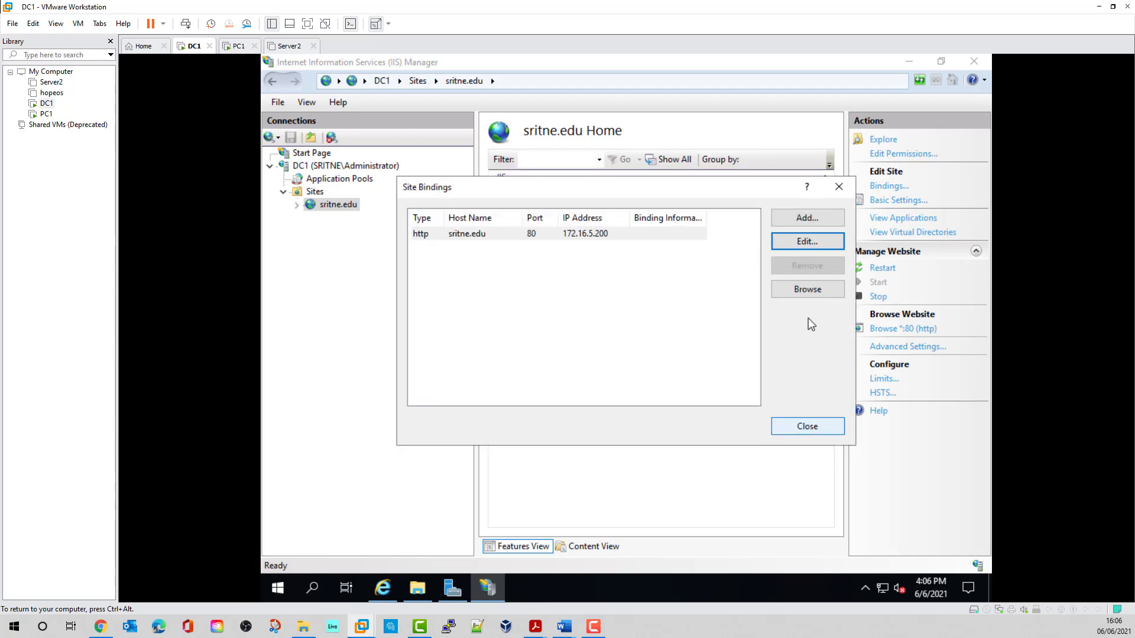
click(820, 426)
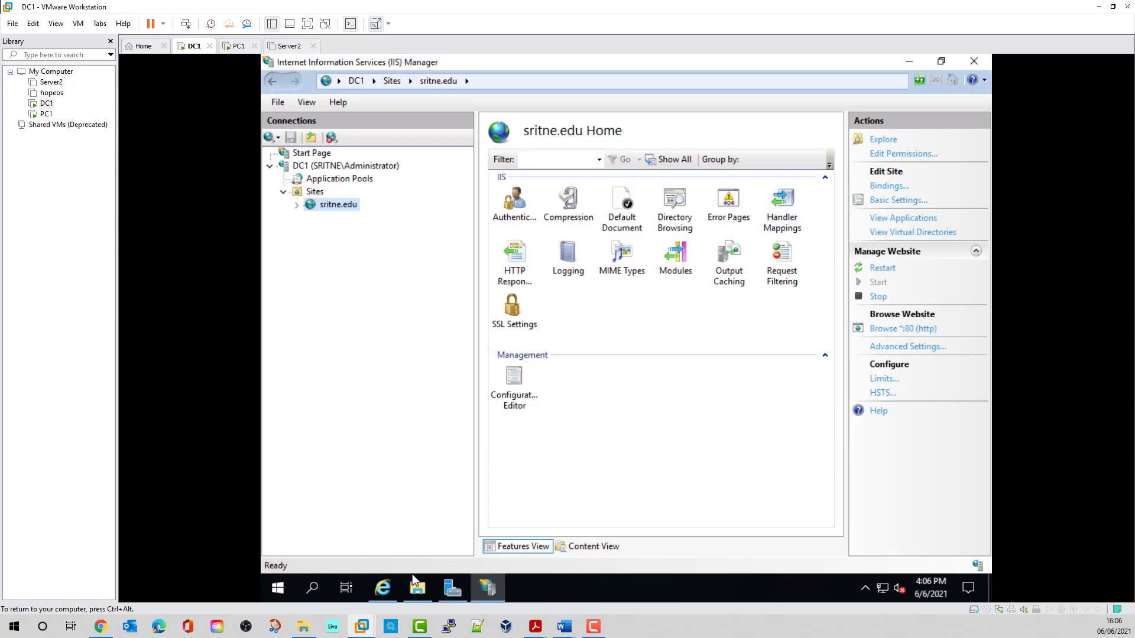
click(383, 587)
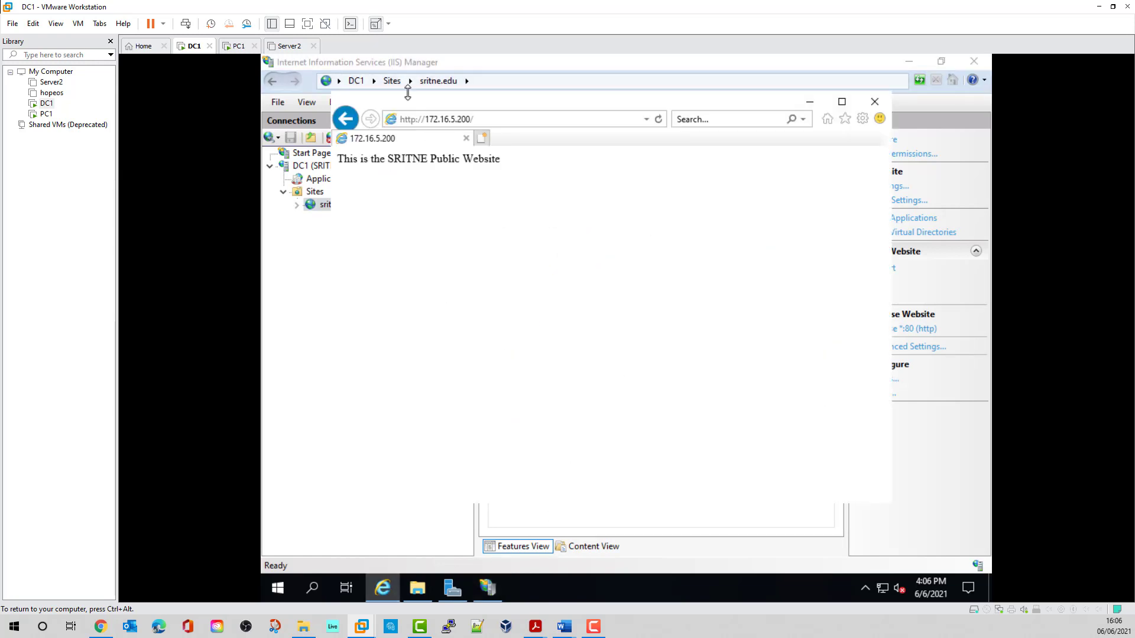
click(480, 120)
drag(480, 119, 428, 120)
key(BackSpace)
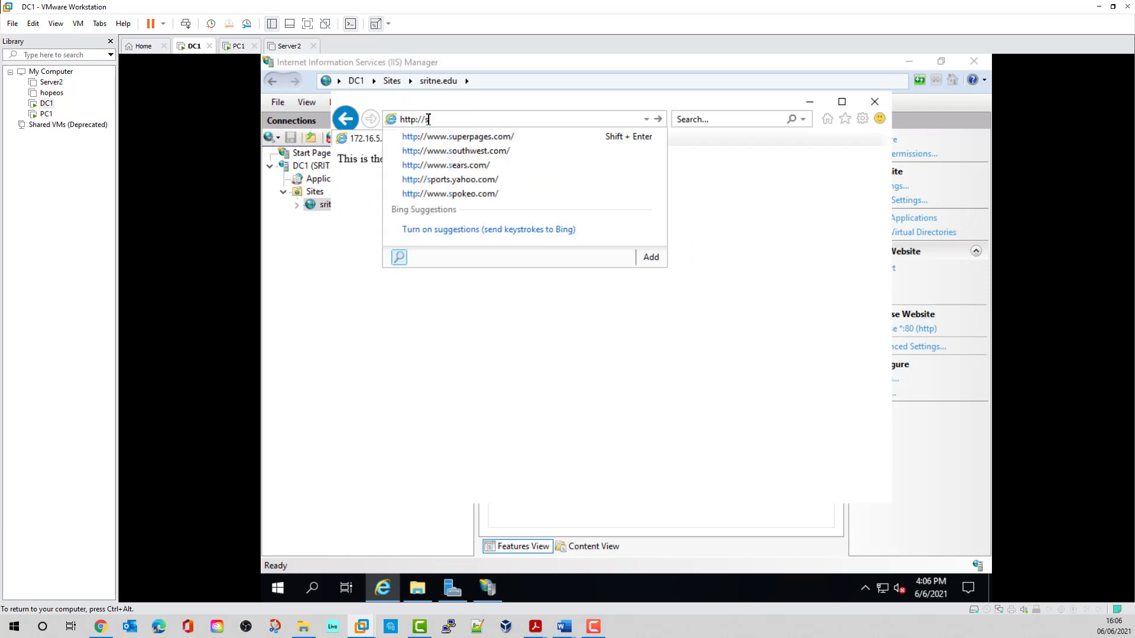
text(sritne.edu)
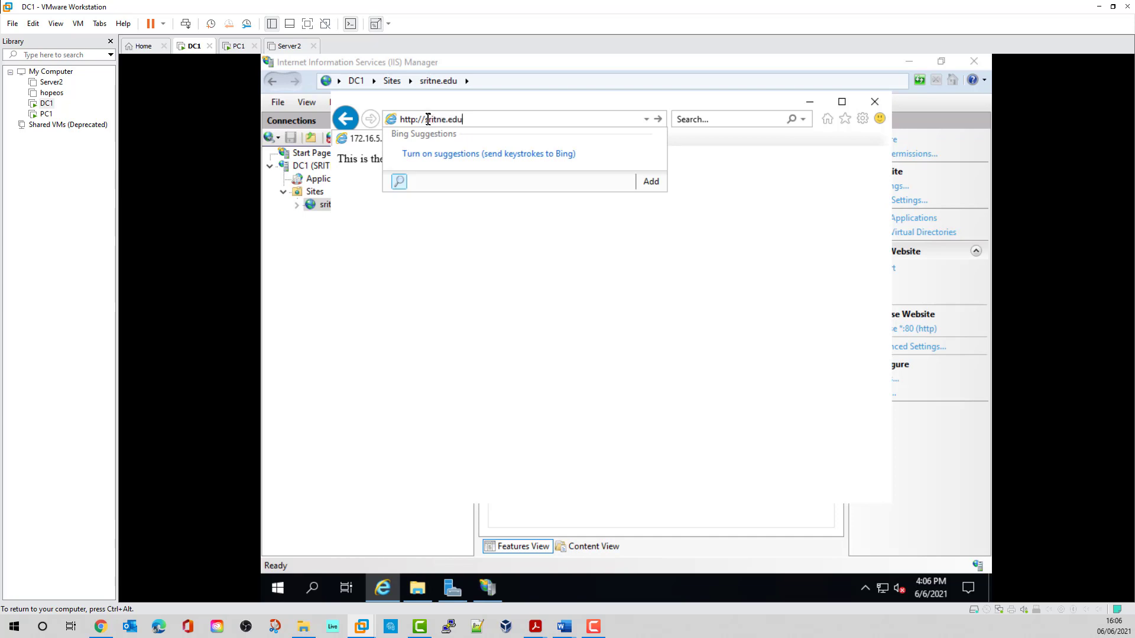
key(Return)
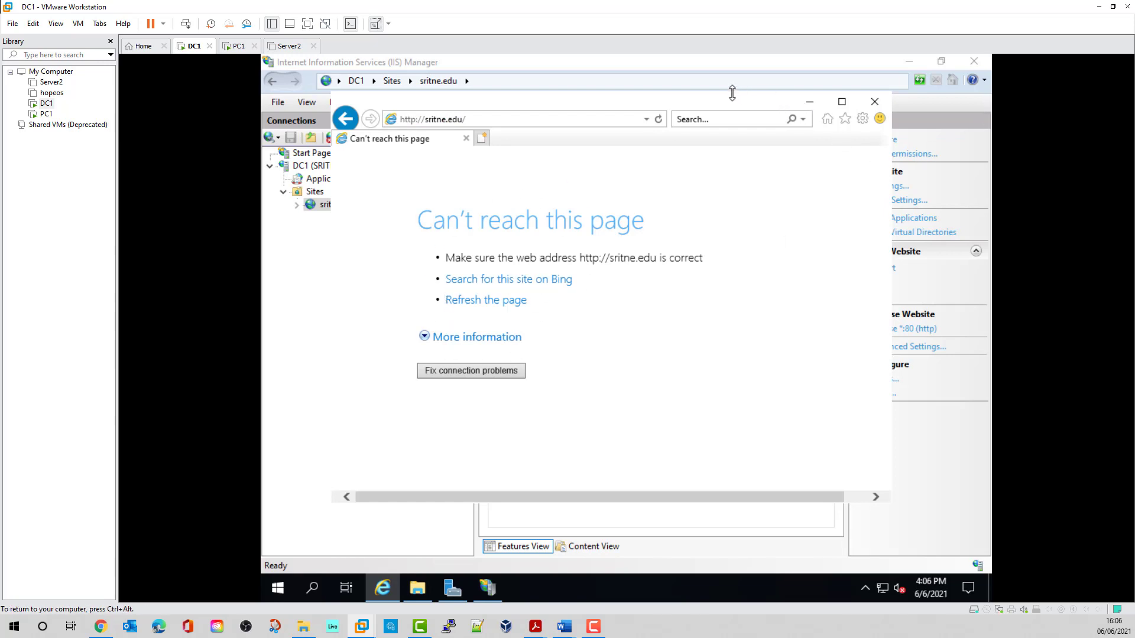
drag(729, 100, 690, 80)
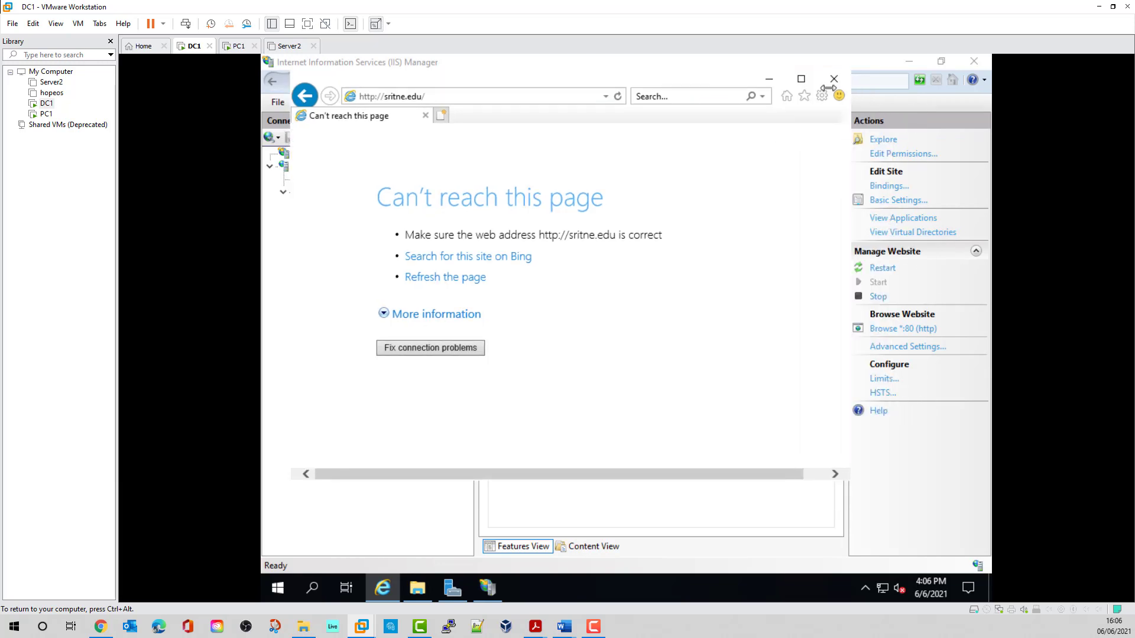
click(771, 79)
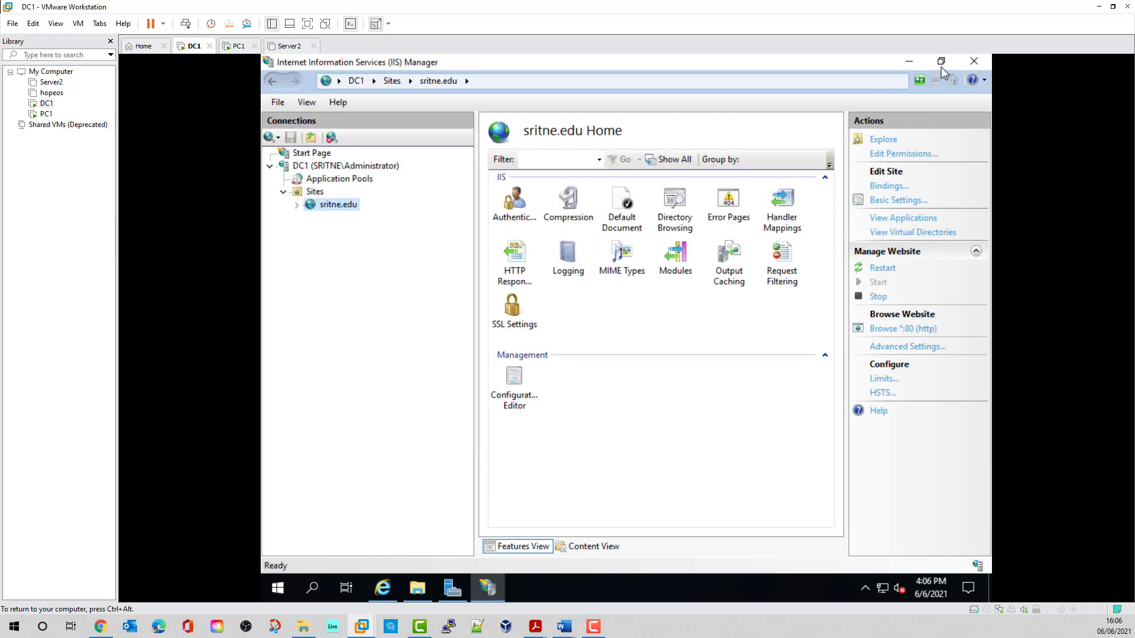
Minimize IIS Manager, open DNS Manager from Server Manager and expand DC1's forward lookup zones
click(909, 62)
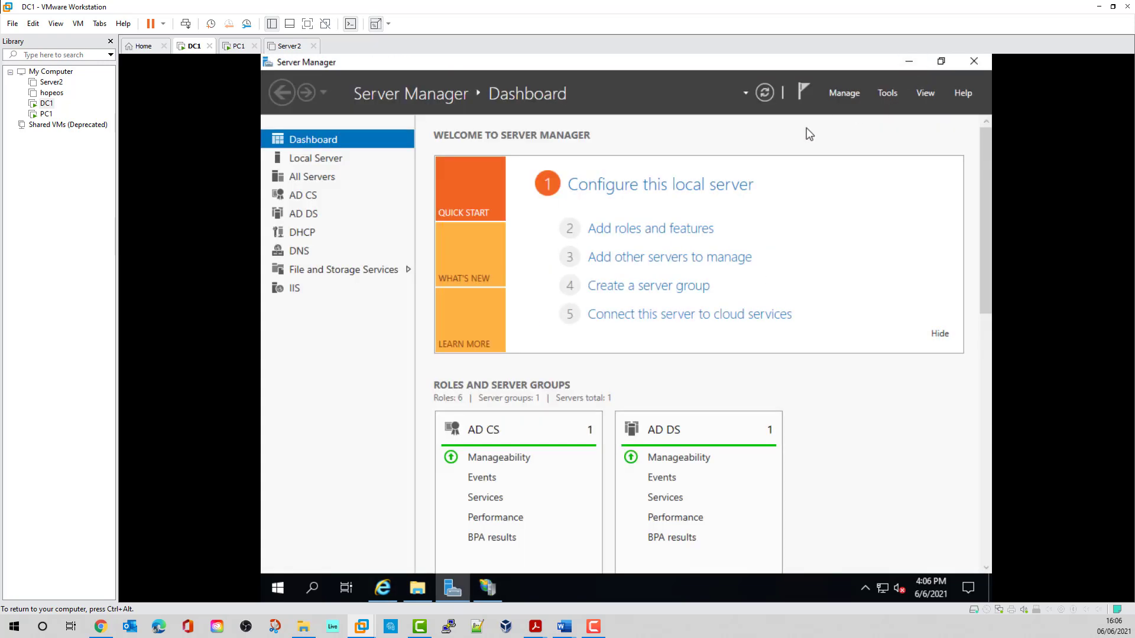
click(888, 93)
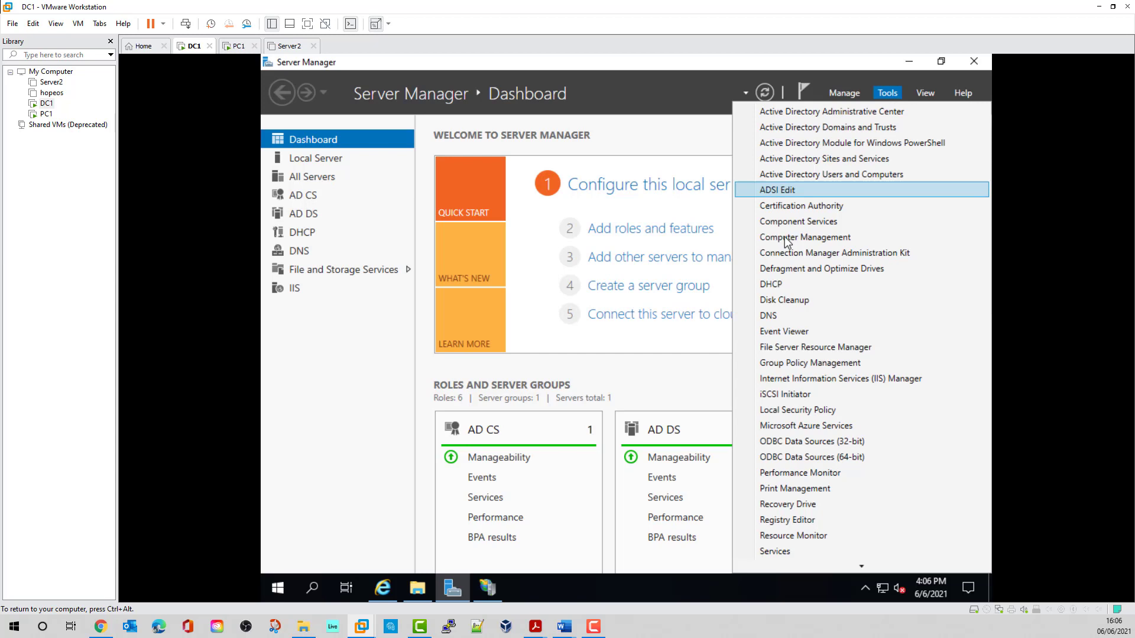
click(770, 315)
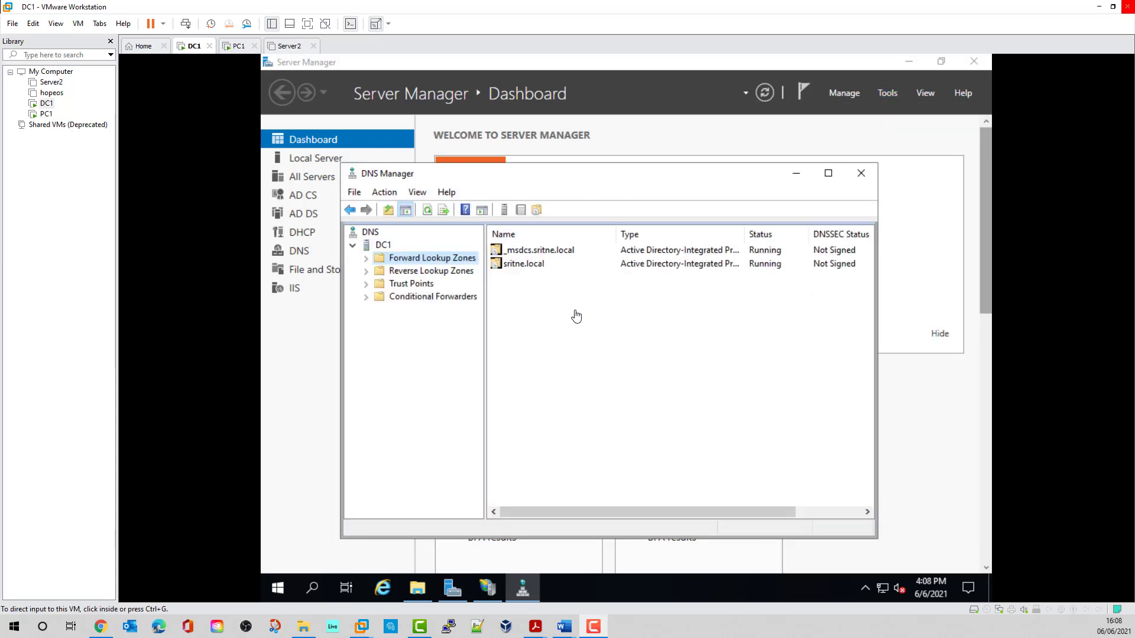
click(577, 316)
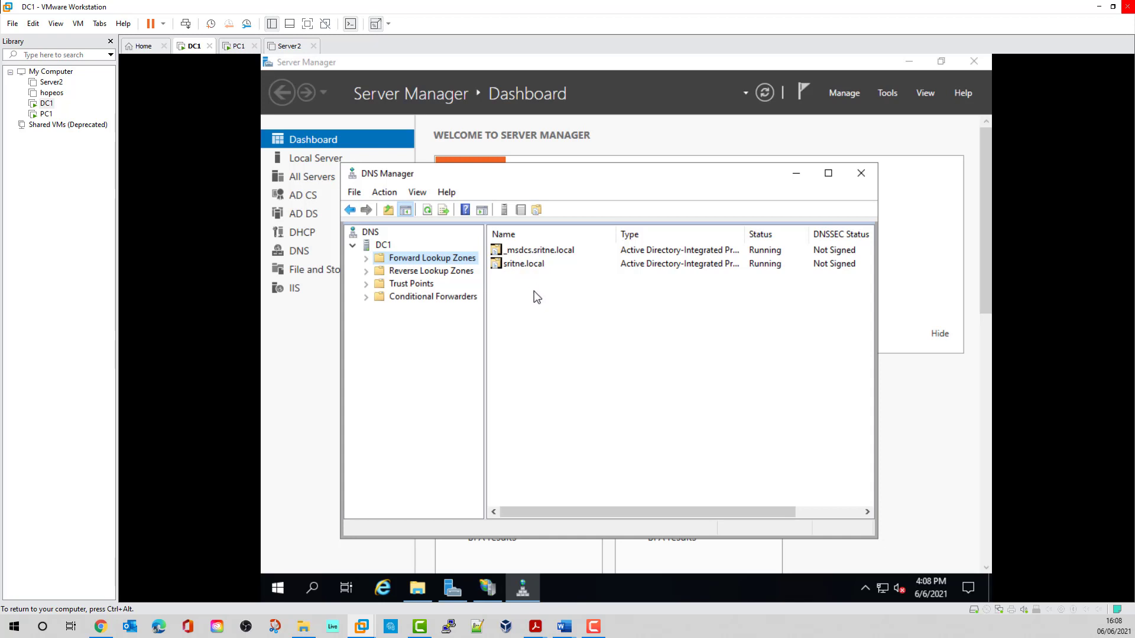
click(366, 259)
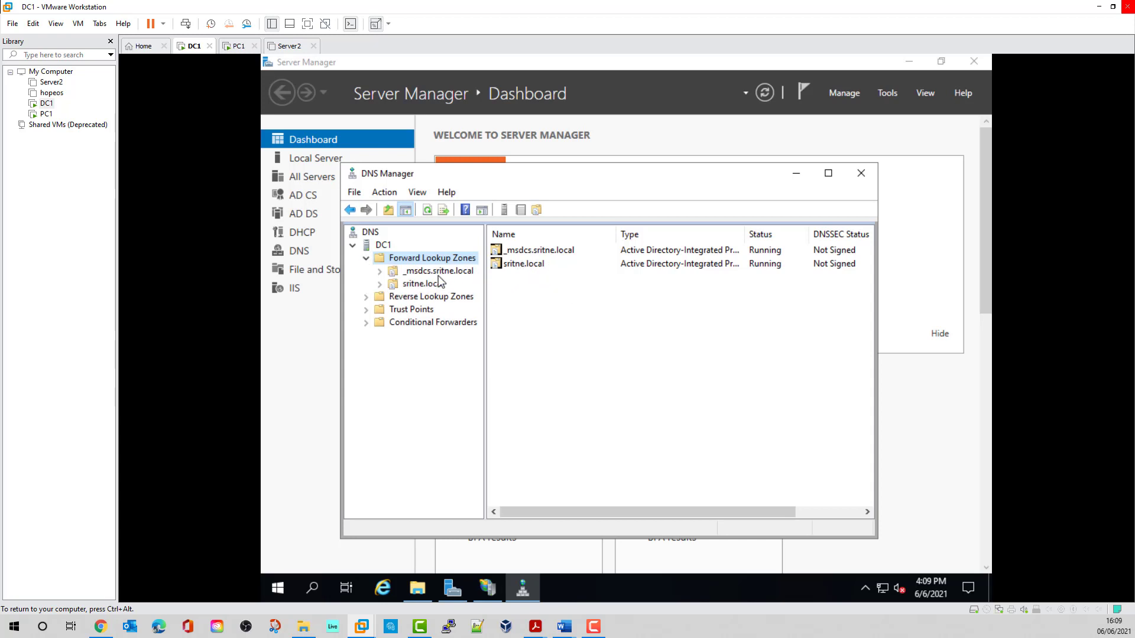
right_click(502, 279)
click(551, 286)
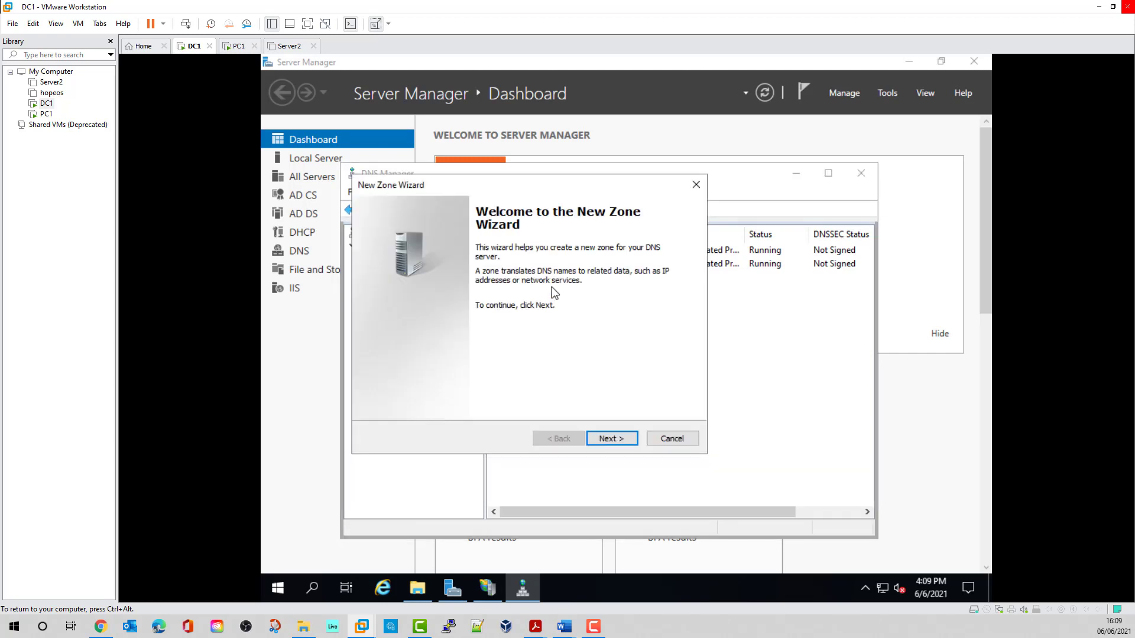
click(612, 439)
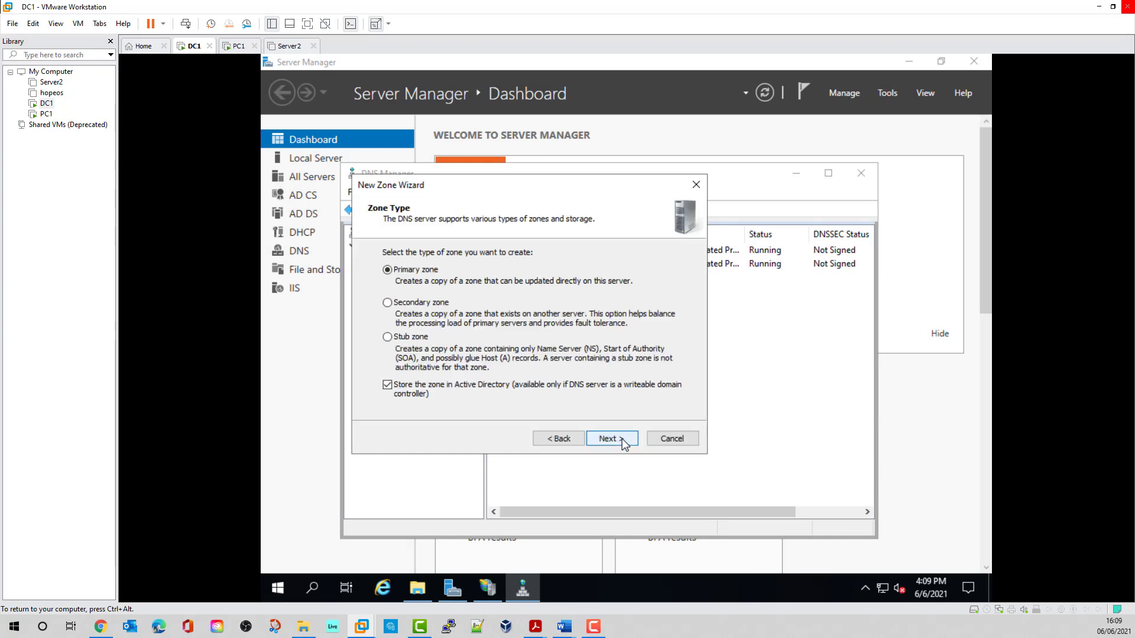
click(672, 438)
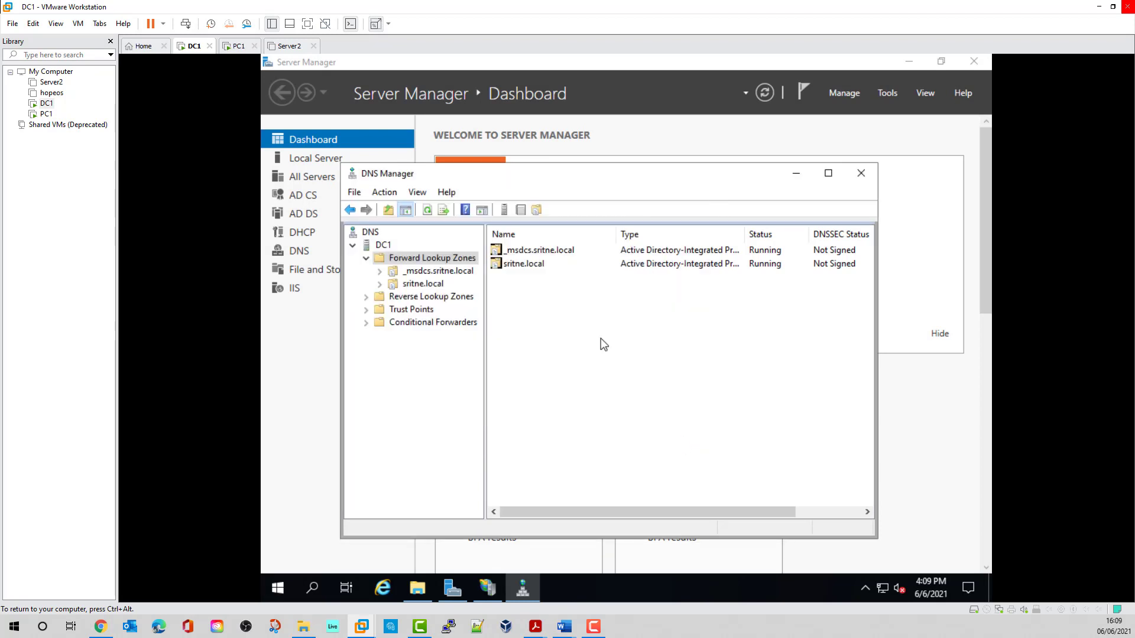
right_click(415, 261)
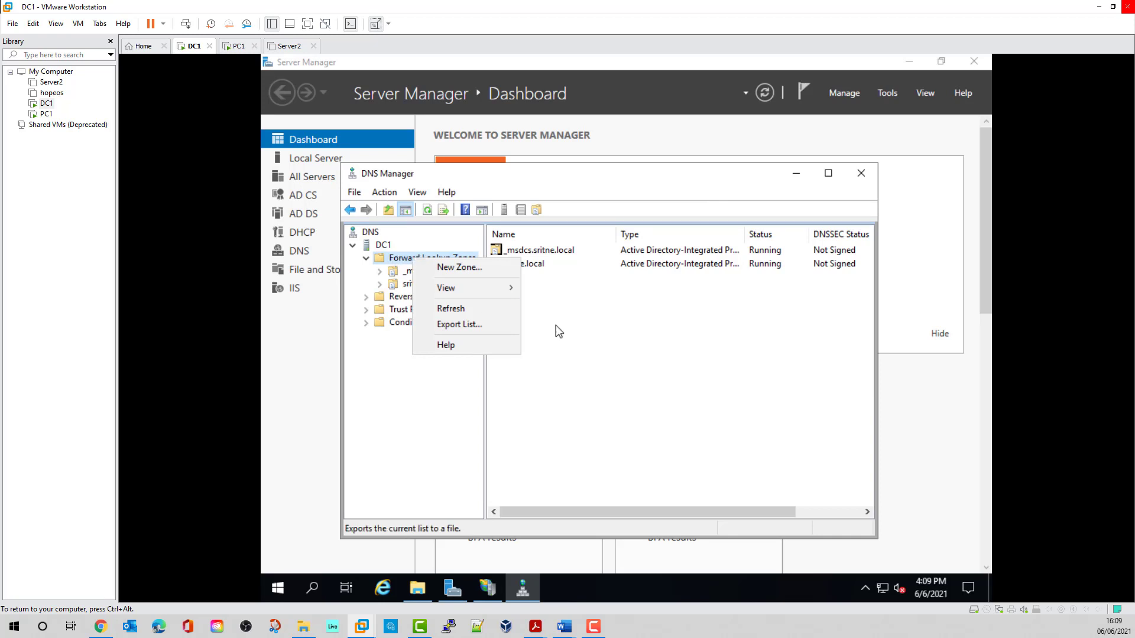
click(530, 306)
Start a new primary forward lookup zone stored in Active Directory, replicated to all DNS servers on domain controllers in the sritne.local domain
right_click(527, 302)
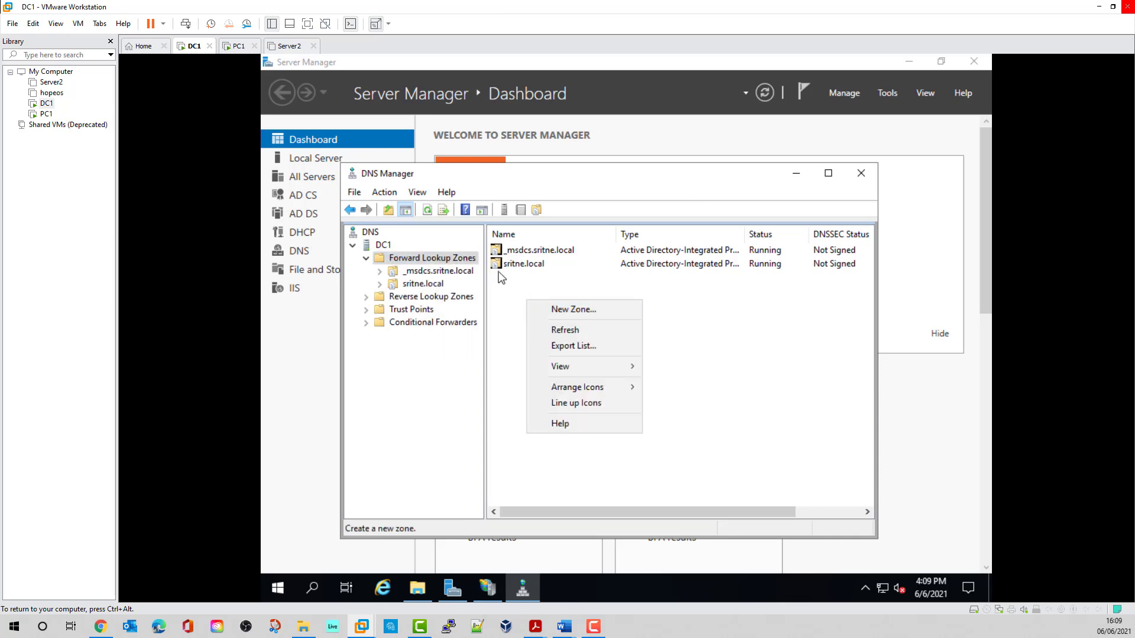
click(571, 308)
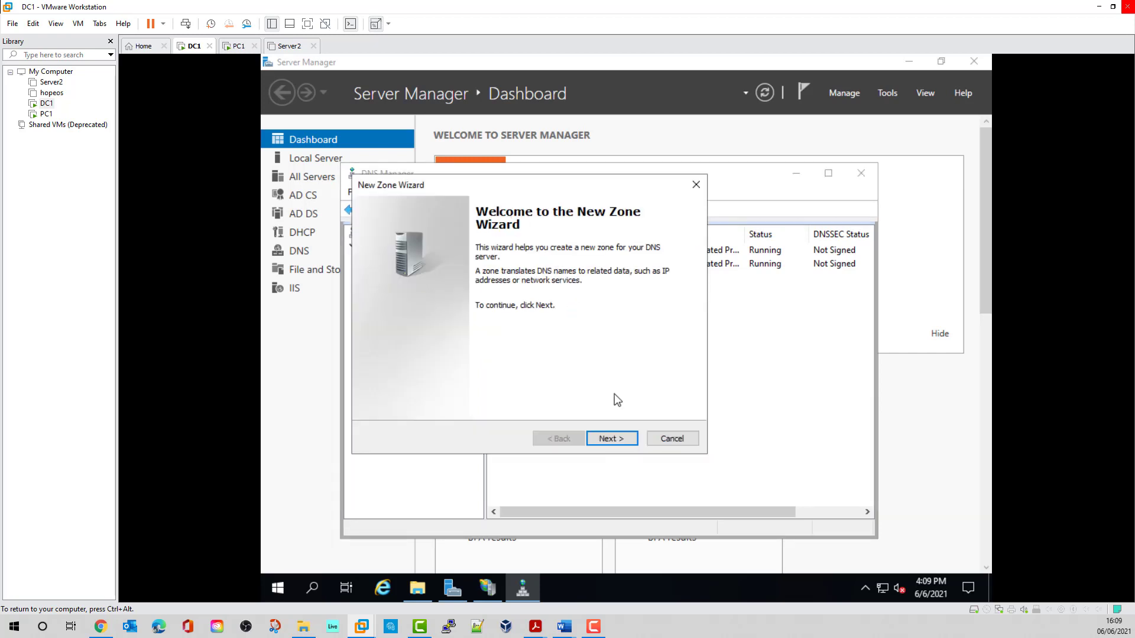
click(624, 439)
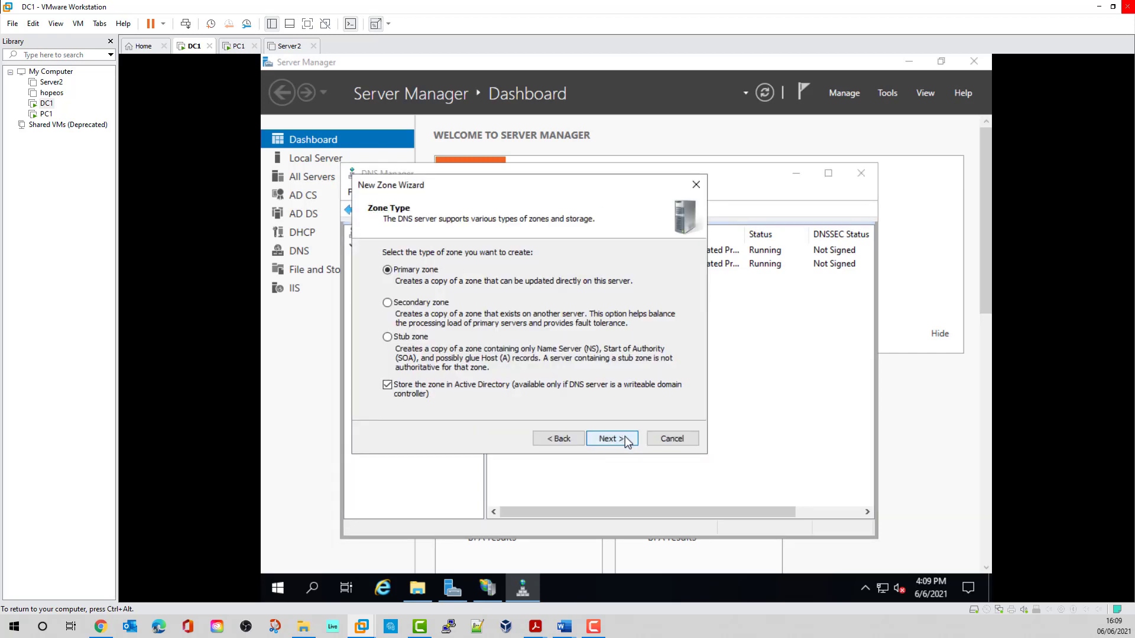
click(626, 439)
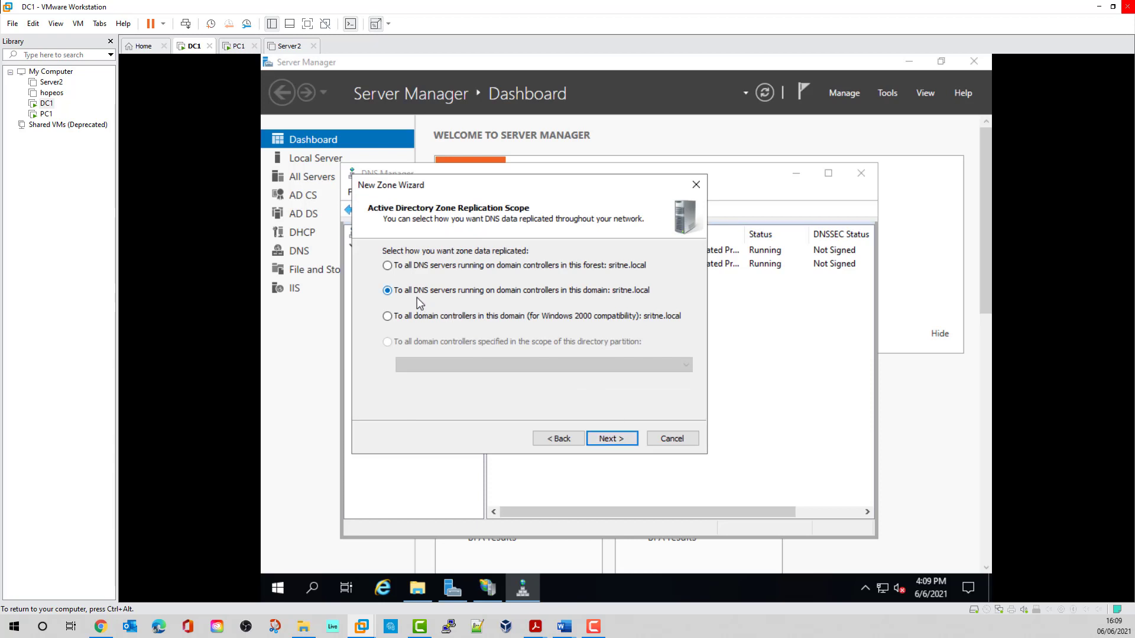
click(620, 440)
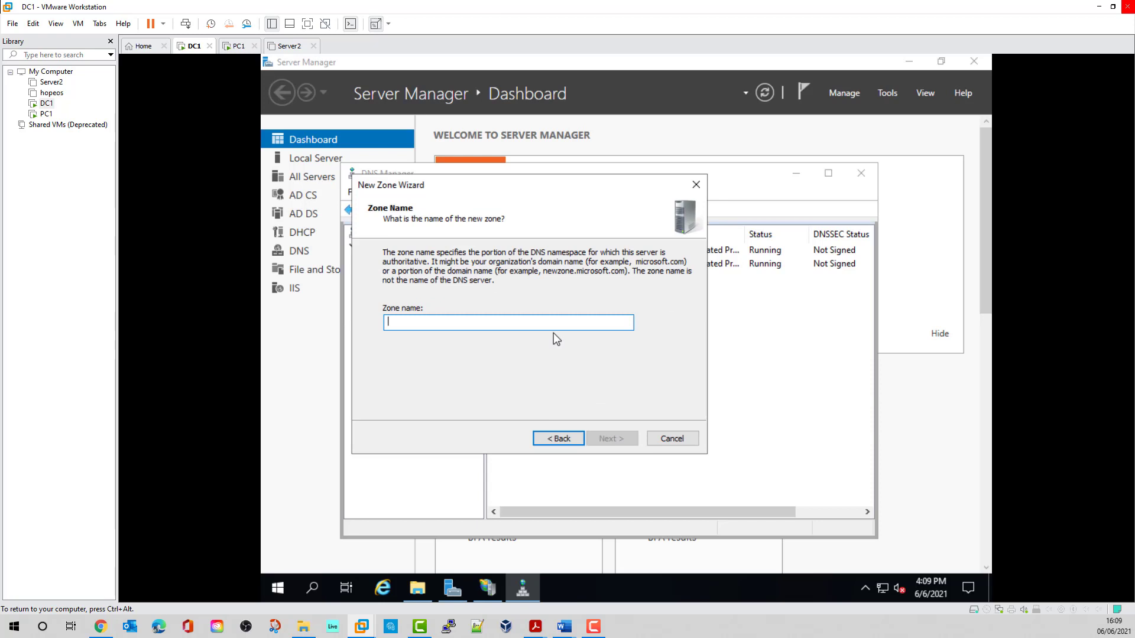
Name the new zone sritne.edu, allow only secure dynamic updates and finish creating it
text(s)
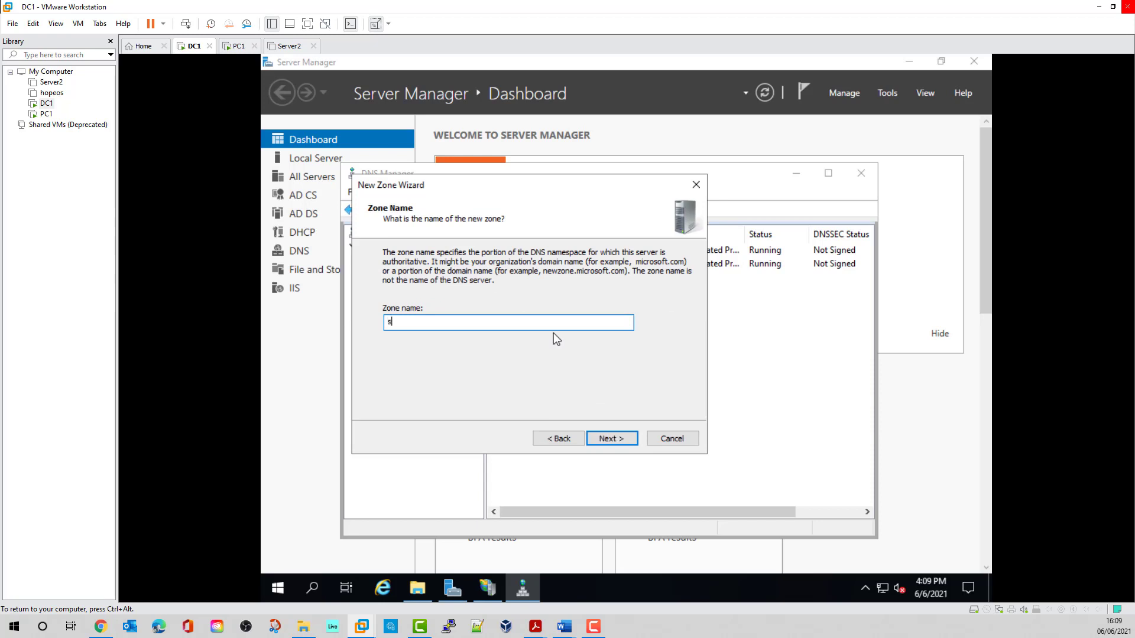
text(ritne.edu)
click(623, 441)
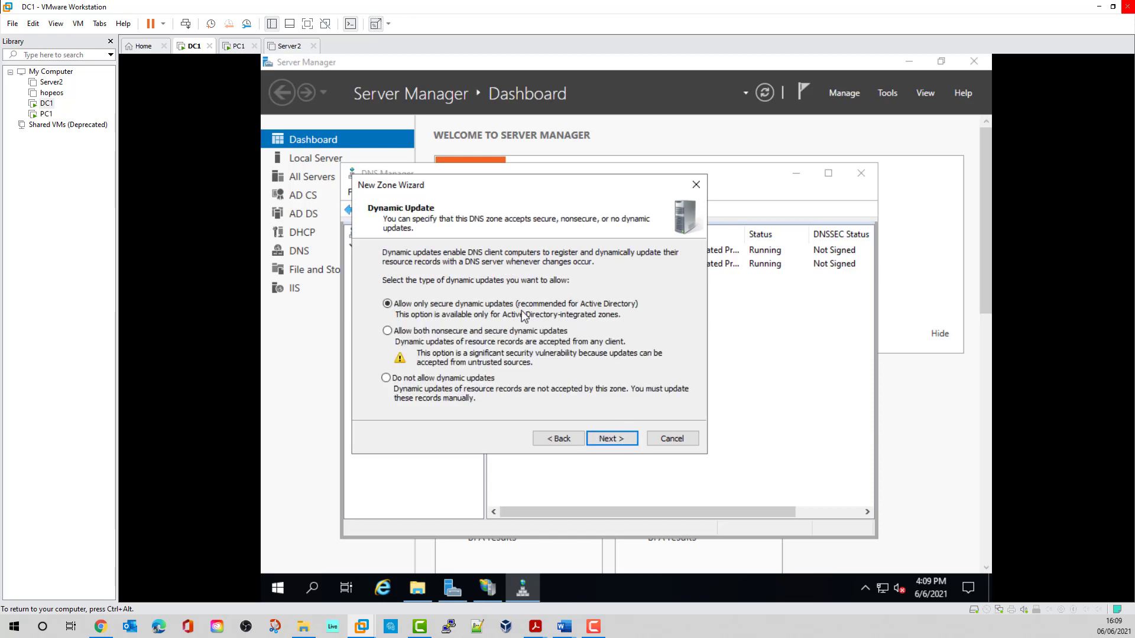
click(630, 443)
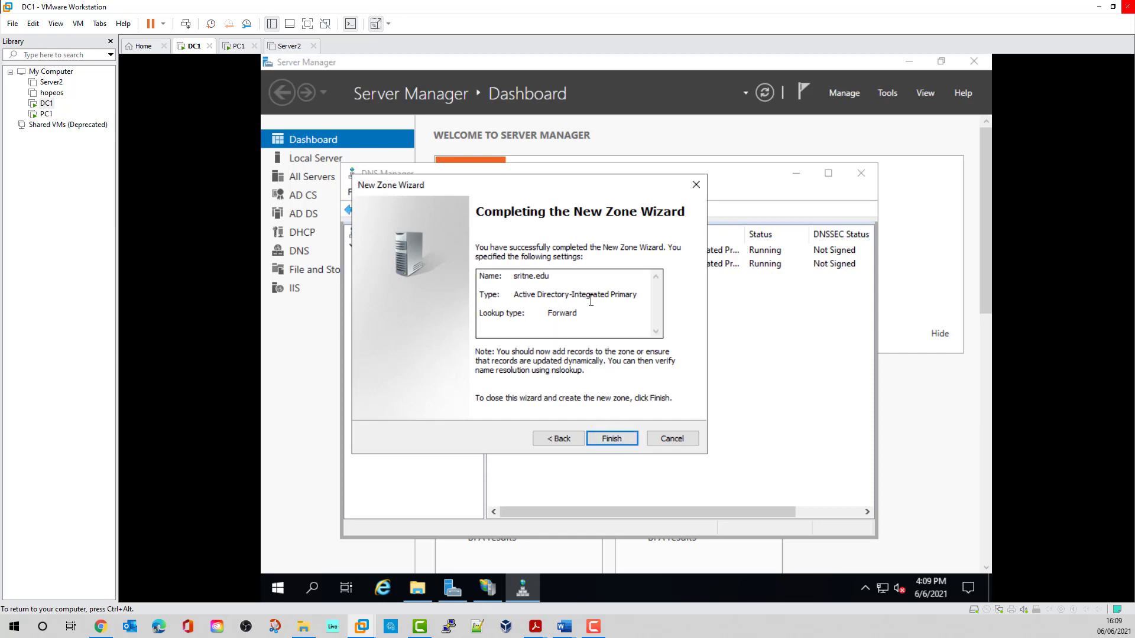
click(619, 438)
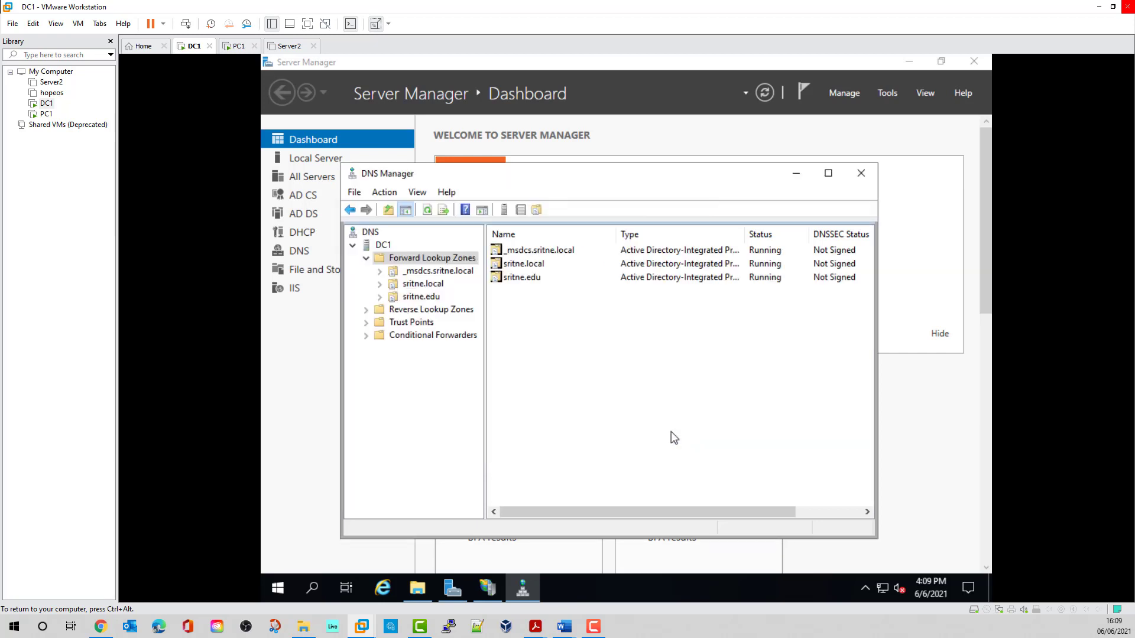
click(514, 279)
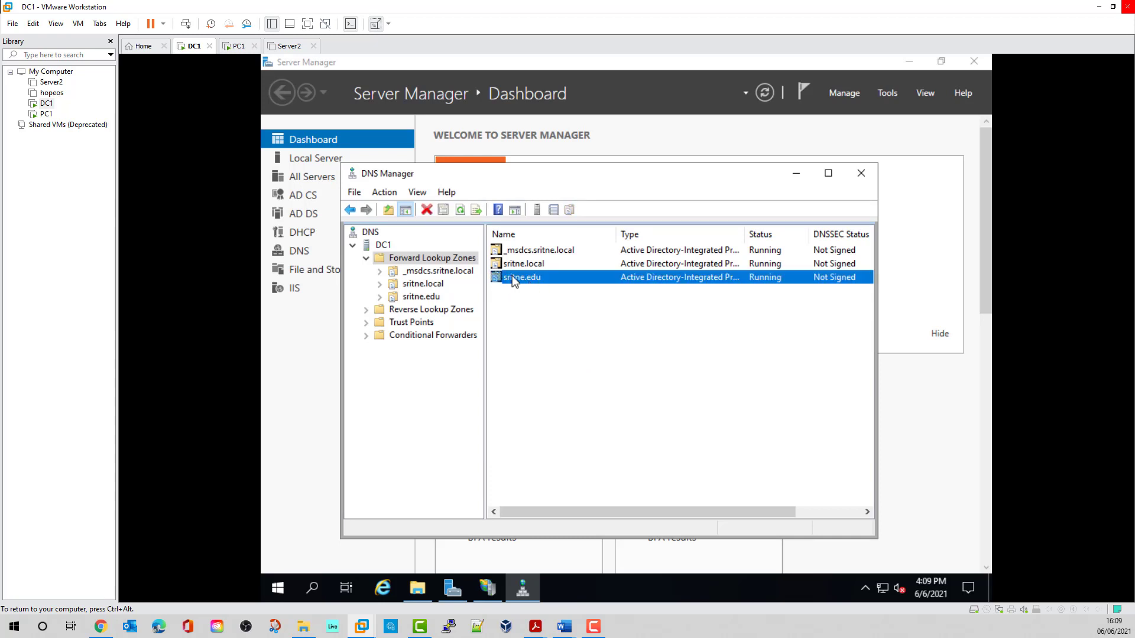
right_click(512, 275)
click(503, 306)
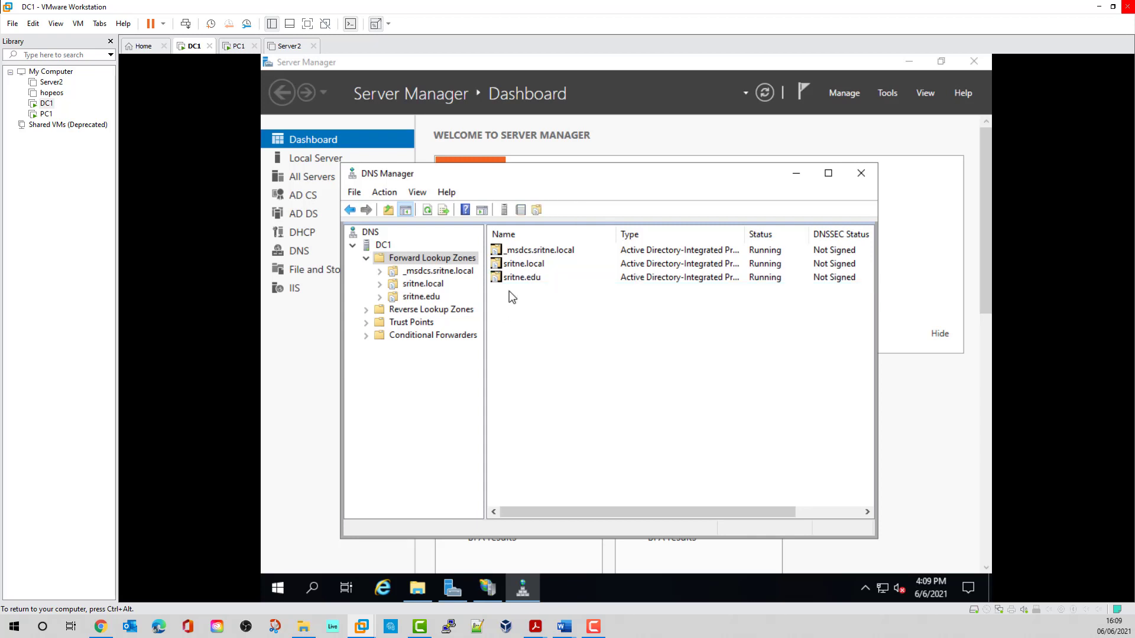
Add a host (A) record to the sritne.edu zone with a blank name, IP address 172.16.5.200 and an associated pointer record
click(418, 297)
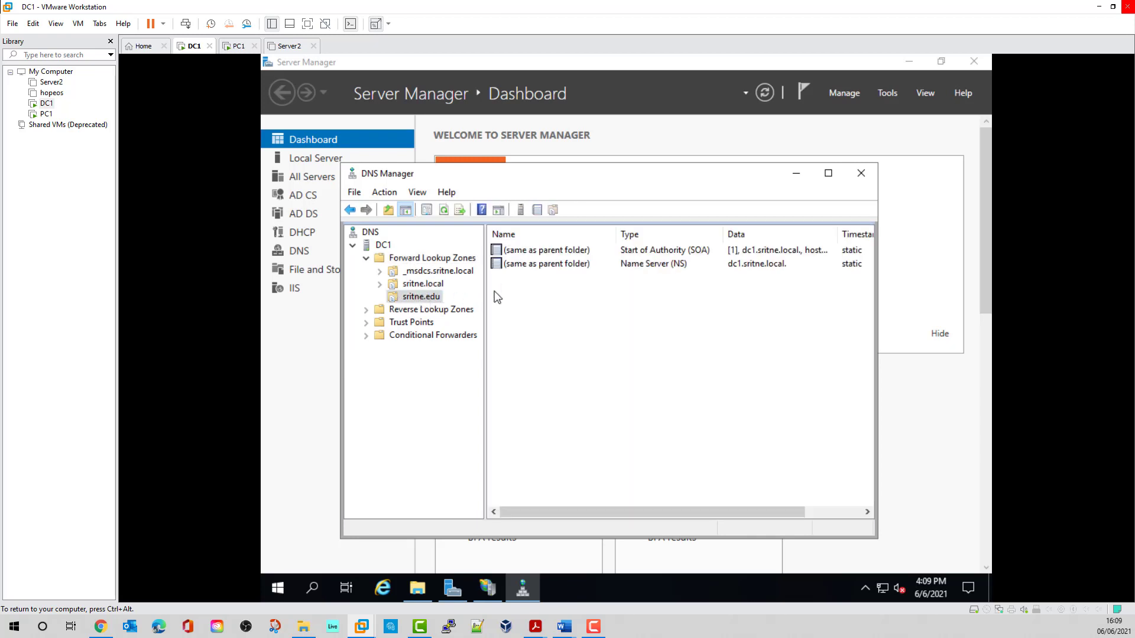
right_click(517, 289)
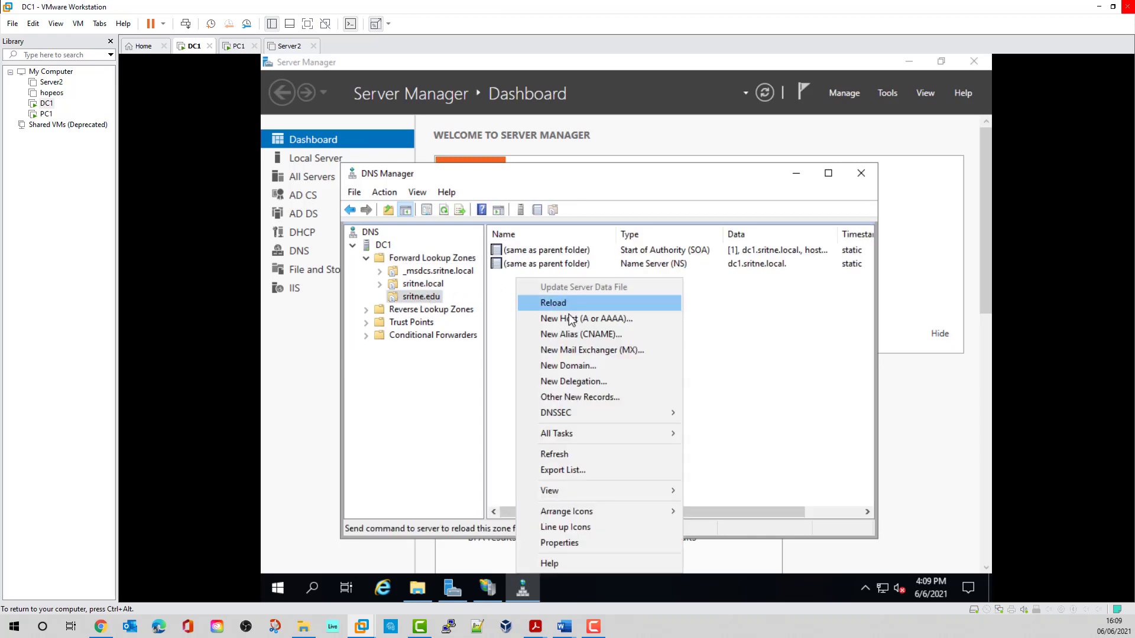
click(586, 319)
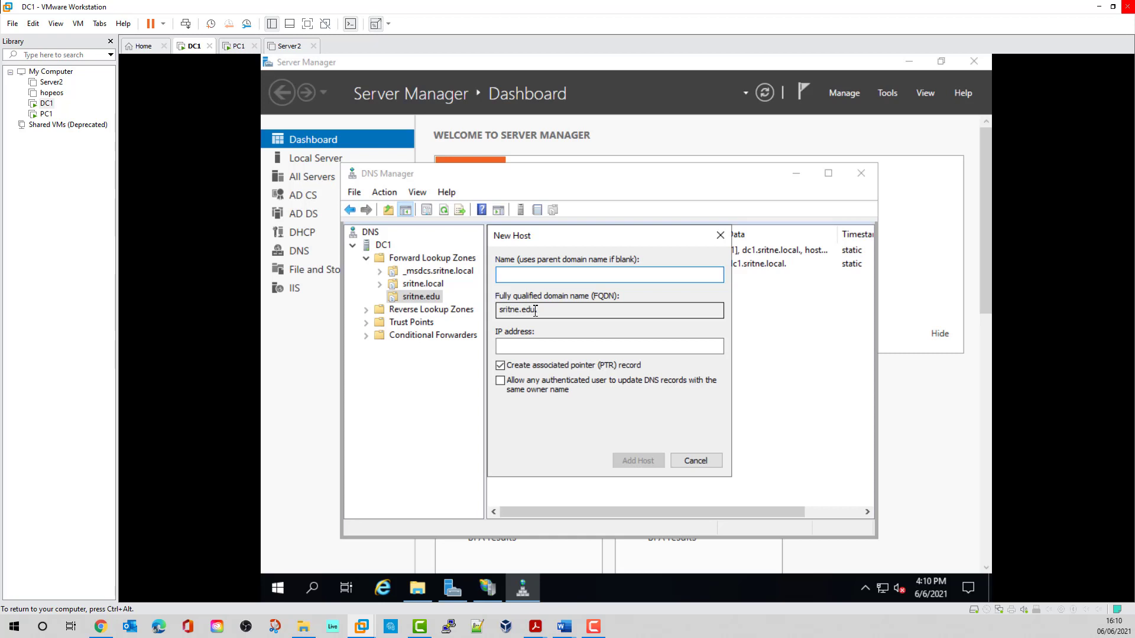
click(524, 346)
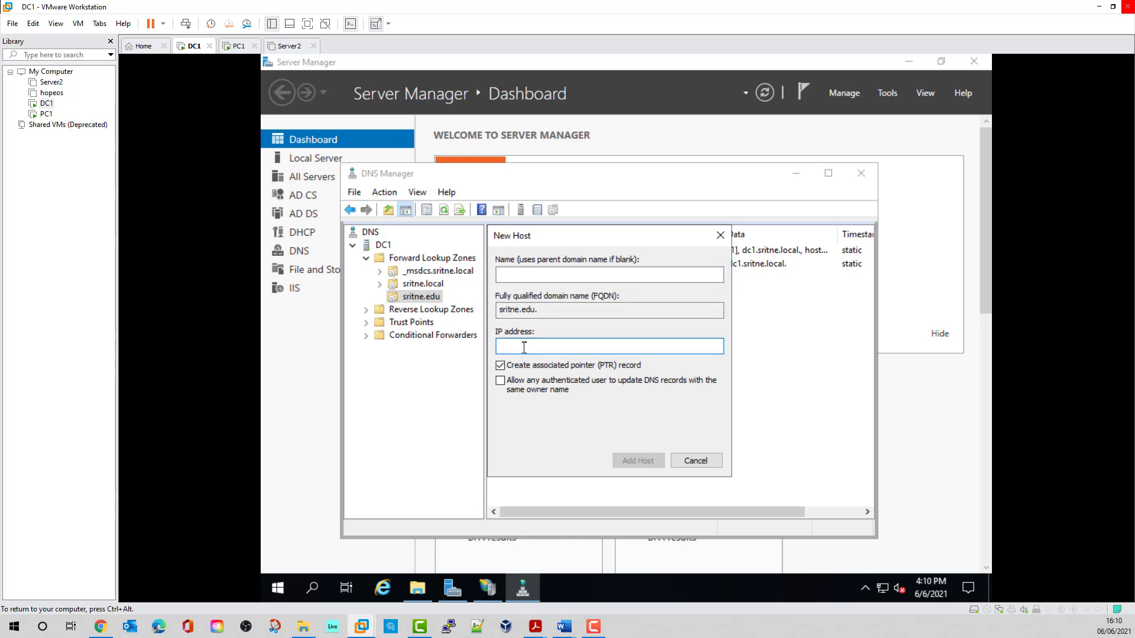
text(172.16.5.200)
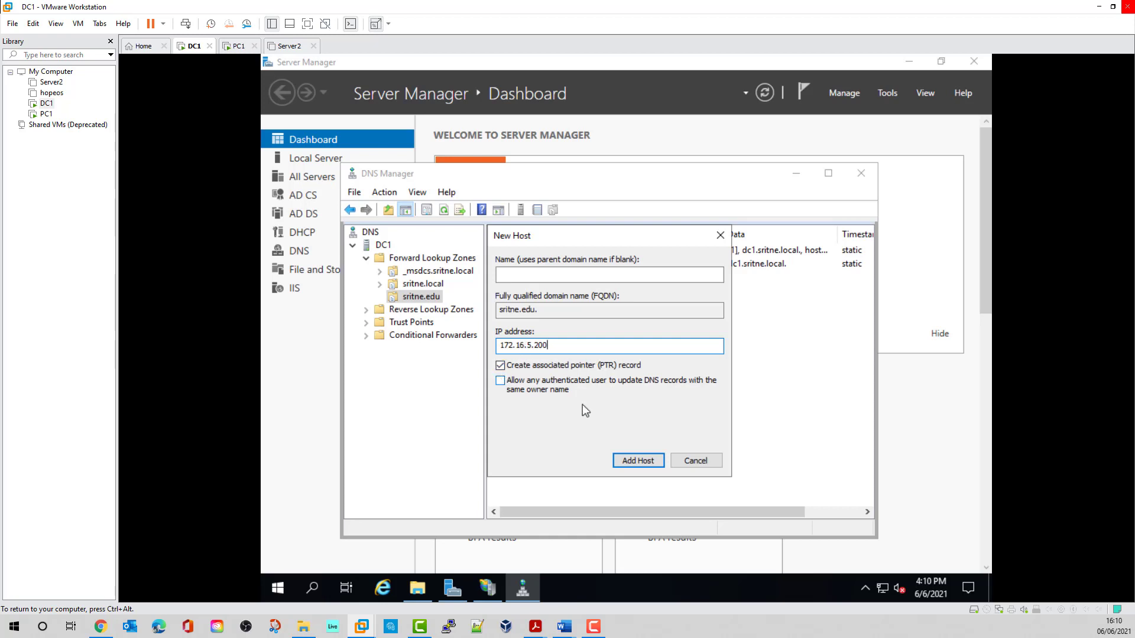
click(652, 467)
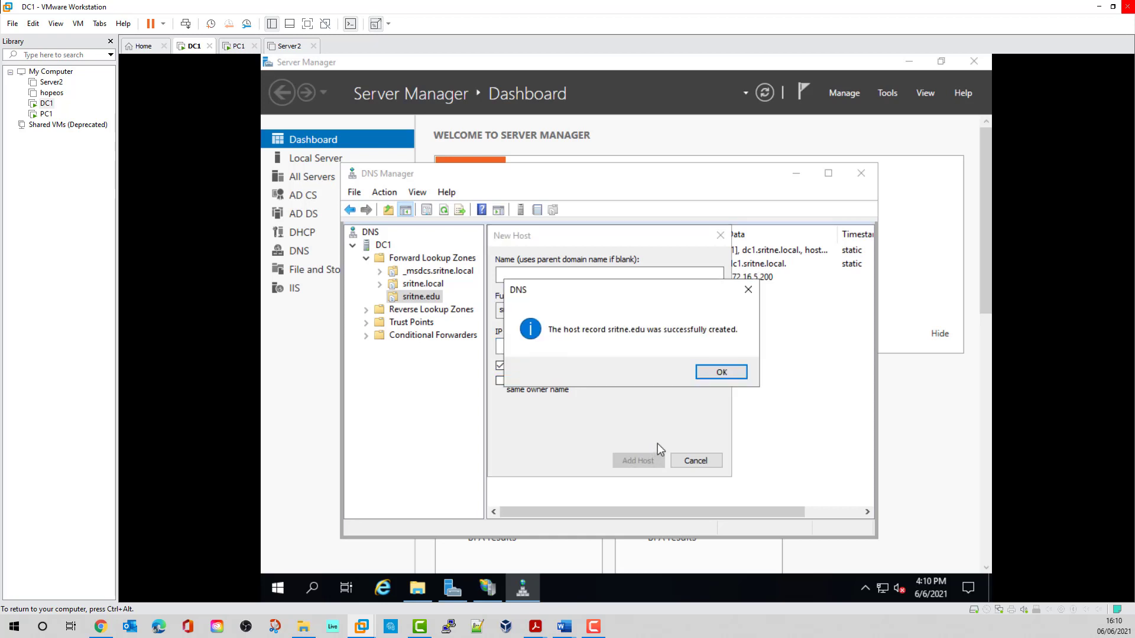
click(722, 372)
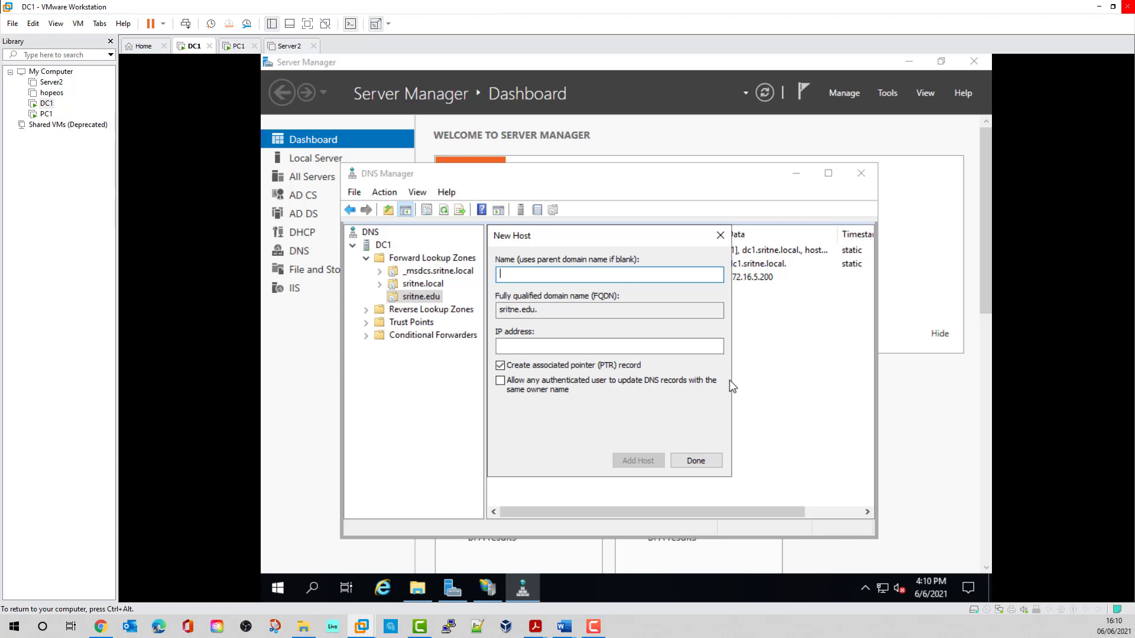
click(697, 461)
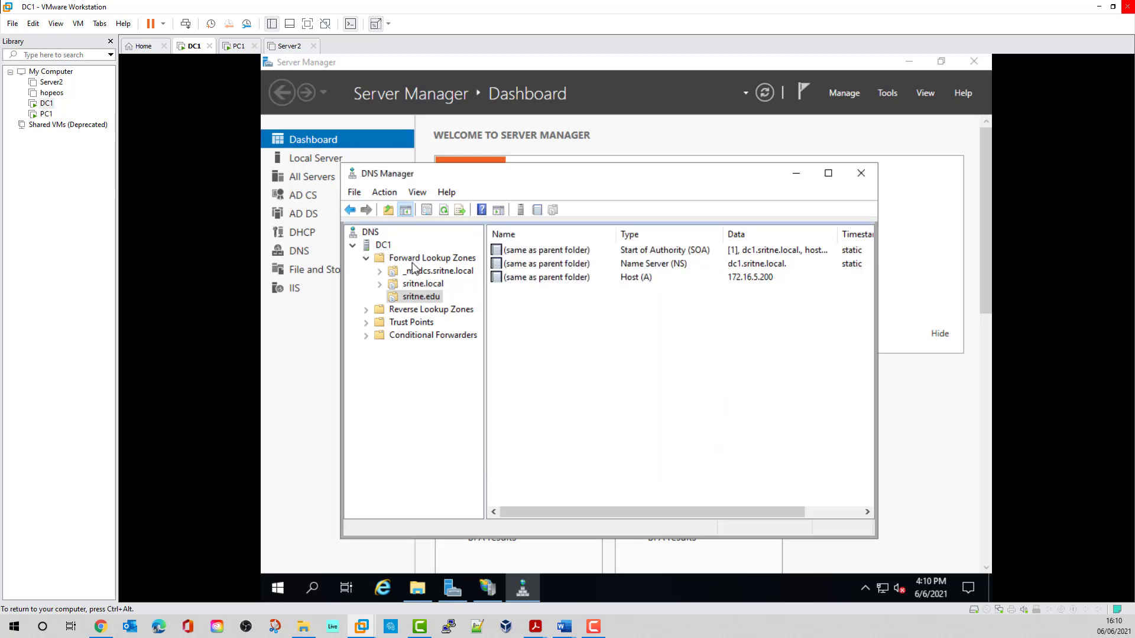
Examine the records in the sritne.local zone, collapse the zone and minimize DNS Manager
click(380, 285)
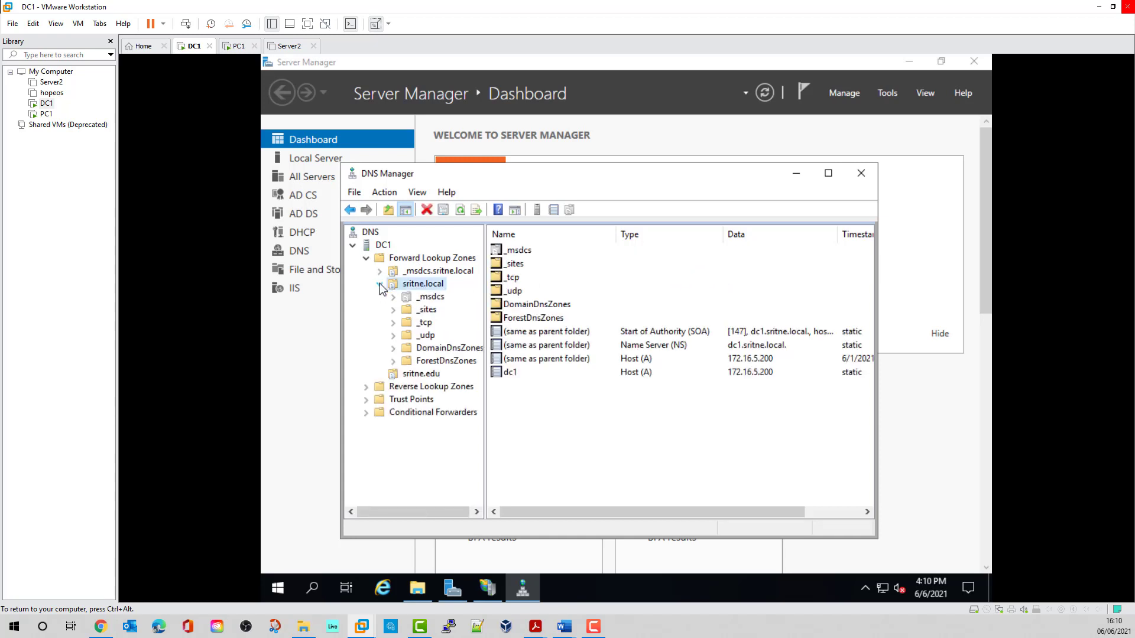
click(380, 285)
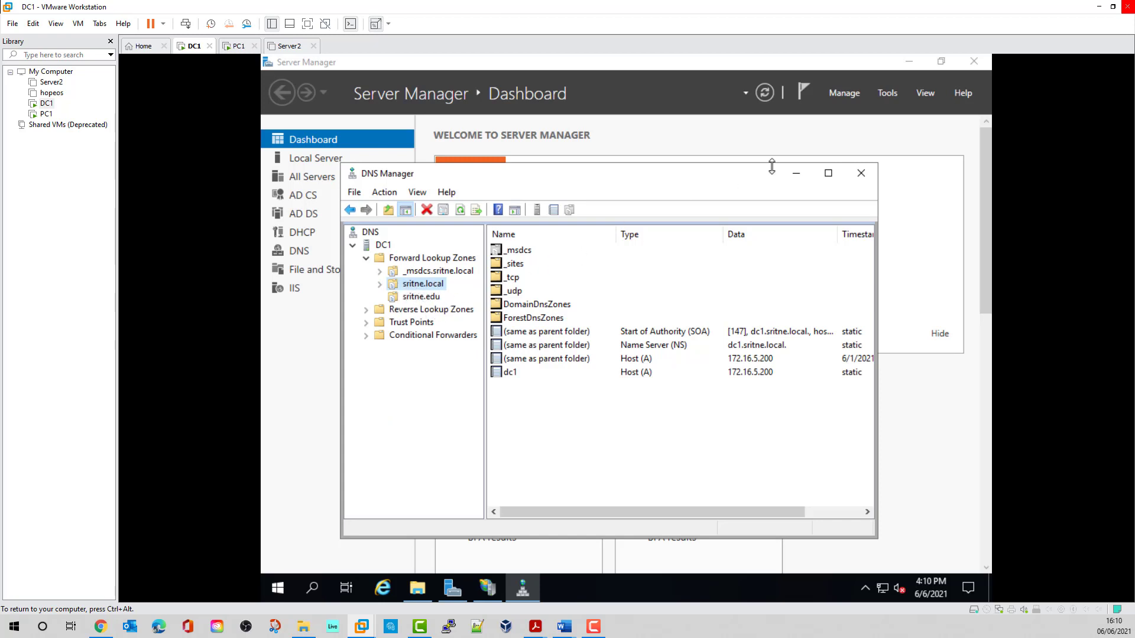
click(797, 174)
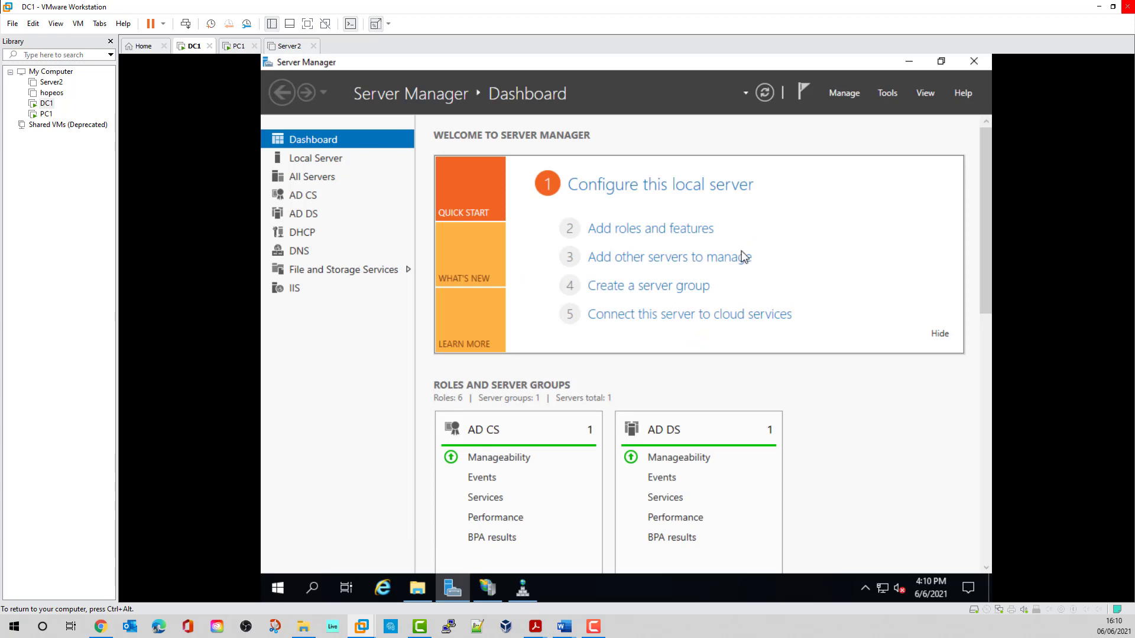
Switch to Internet Explorer, browse to sritne.edu to test the site by name, and move the browser window aside
mouse_move(418, 588)
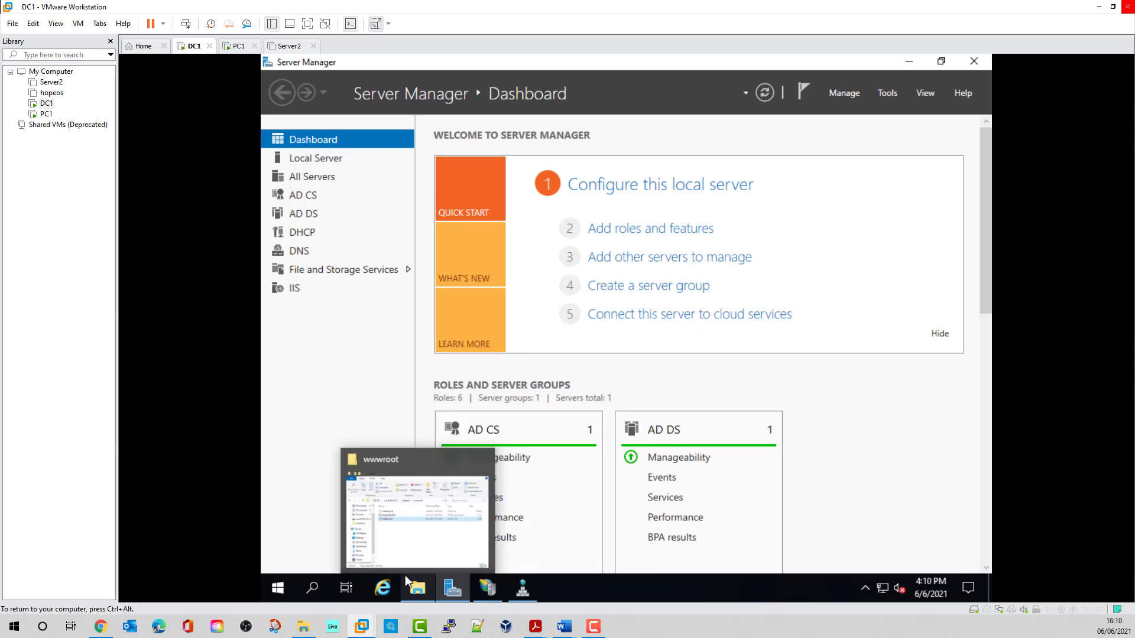
click(405, 535)
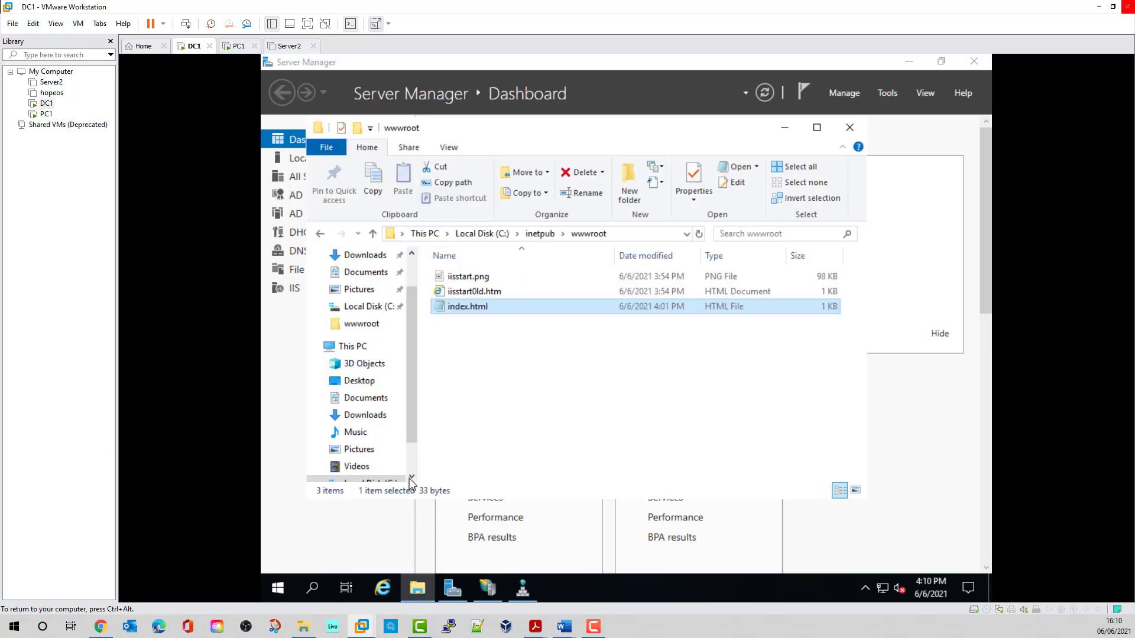
click(382, 588)
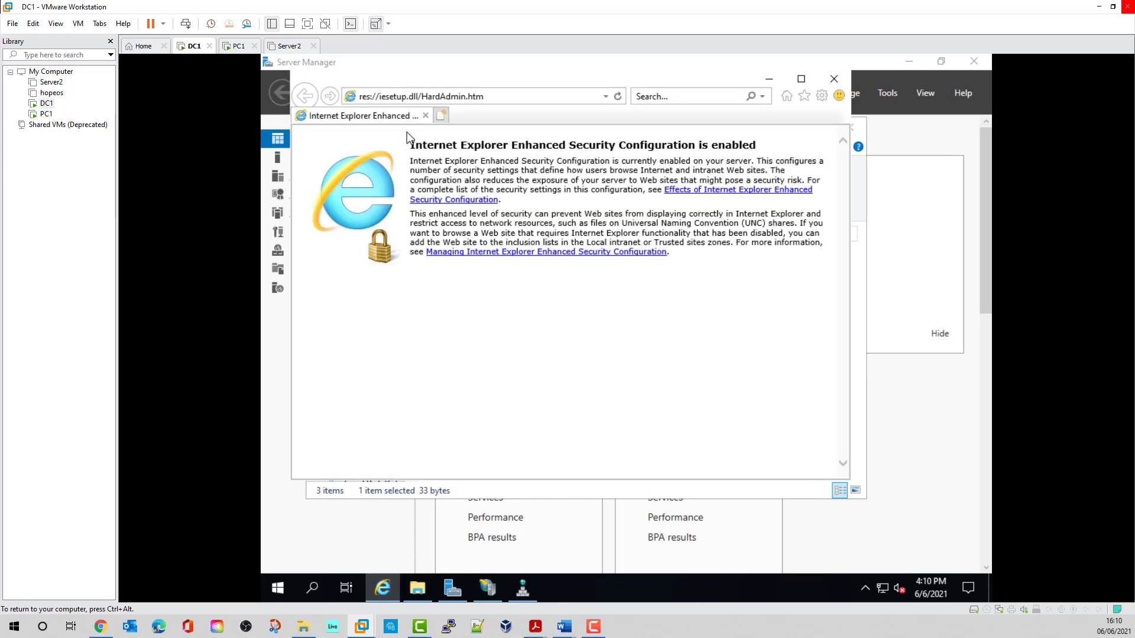
click(606, 95)
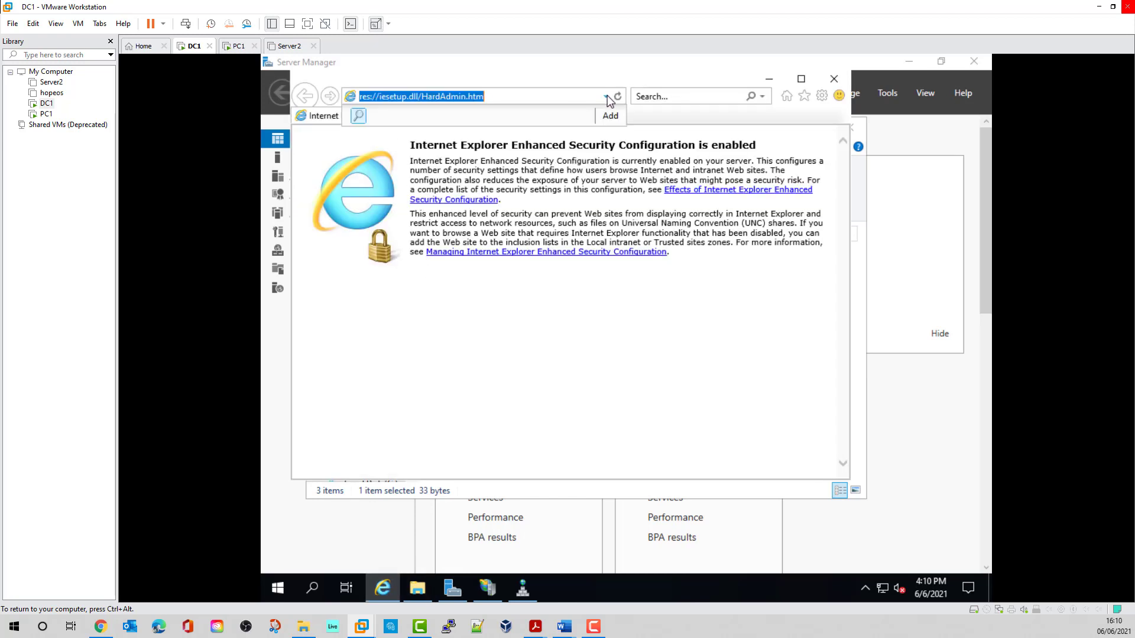
click(541, 96)
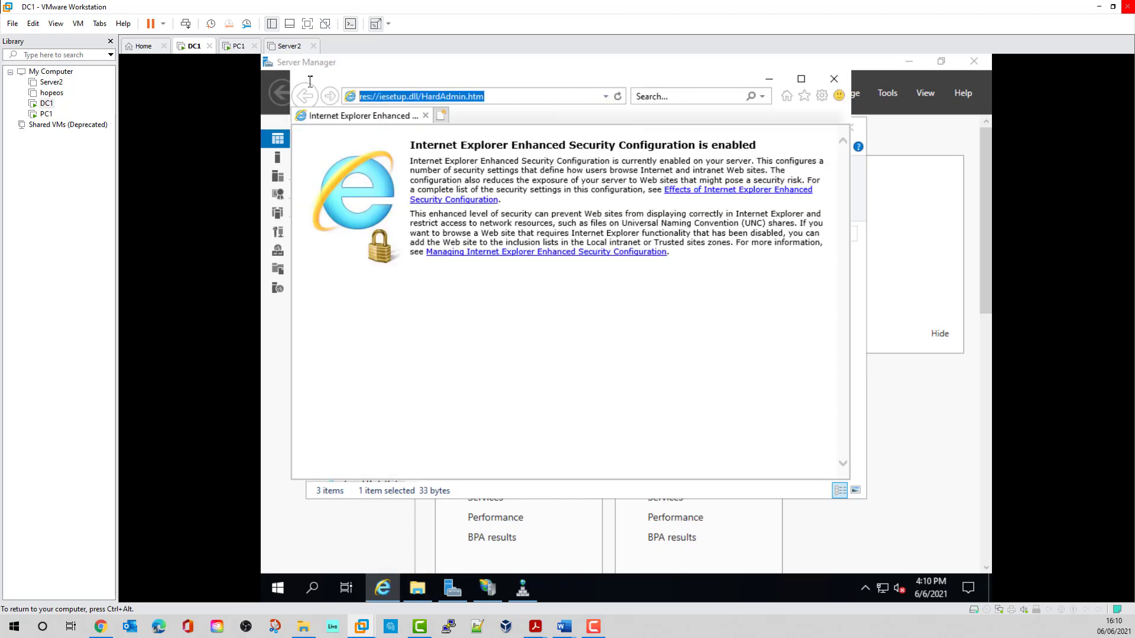
text(srit)
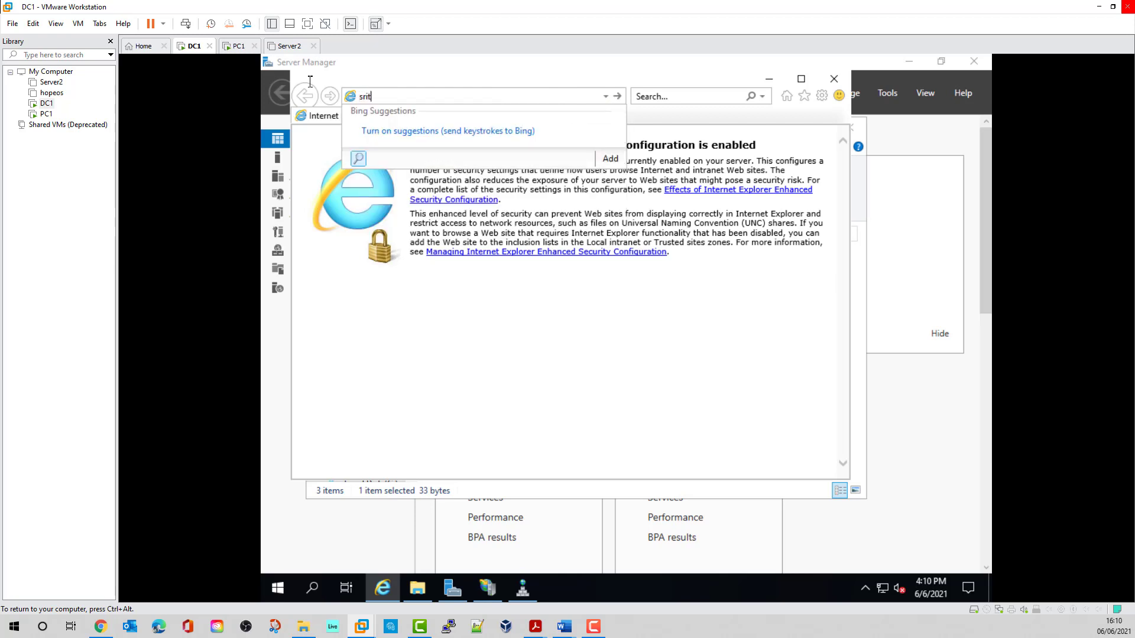
text(ne.edu)
key(Return)
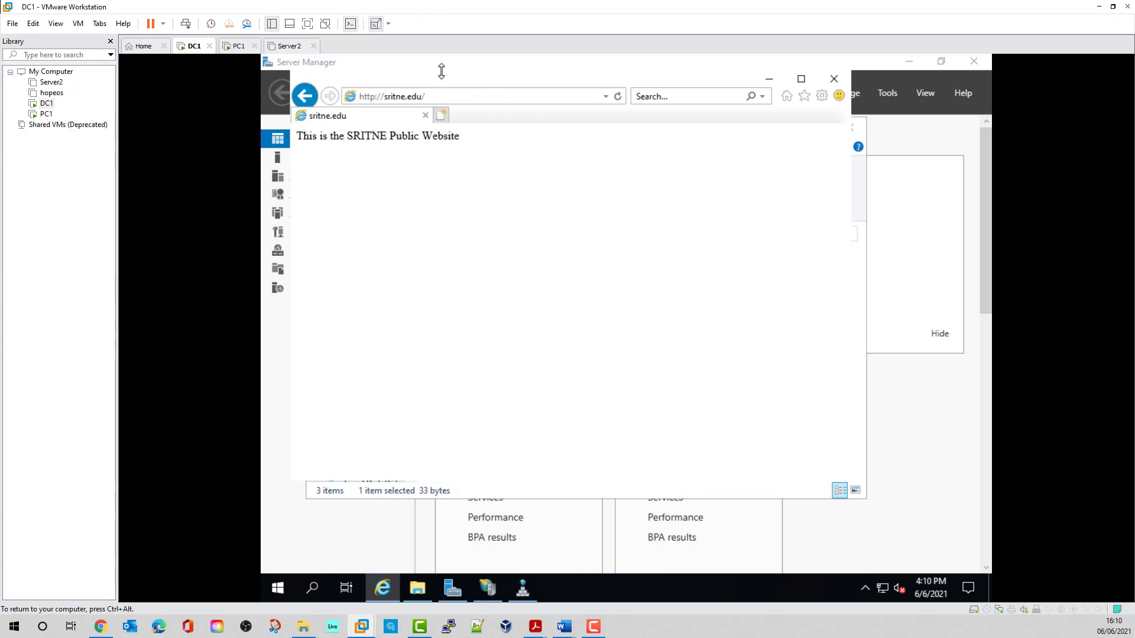
drag(442, 78, 535, 153)
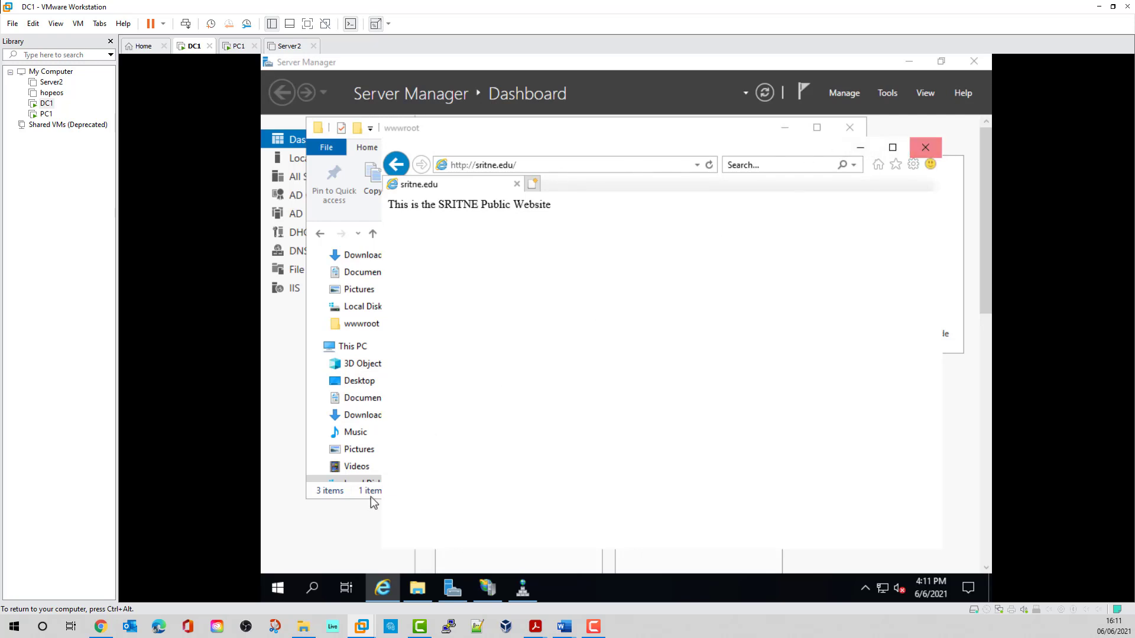
Switch to File Explorer and create a folder named sritne_HR.edu in C:\inetpub
click(422, 591)
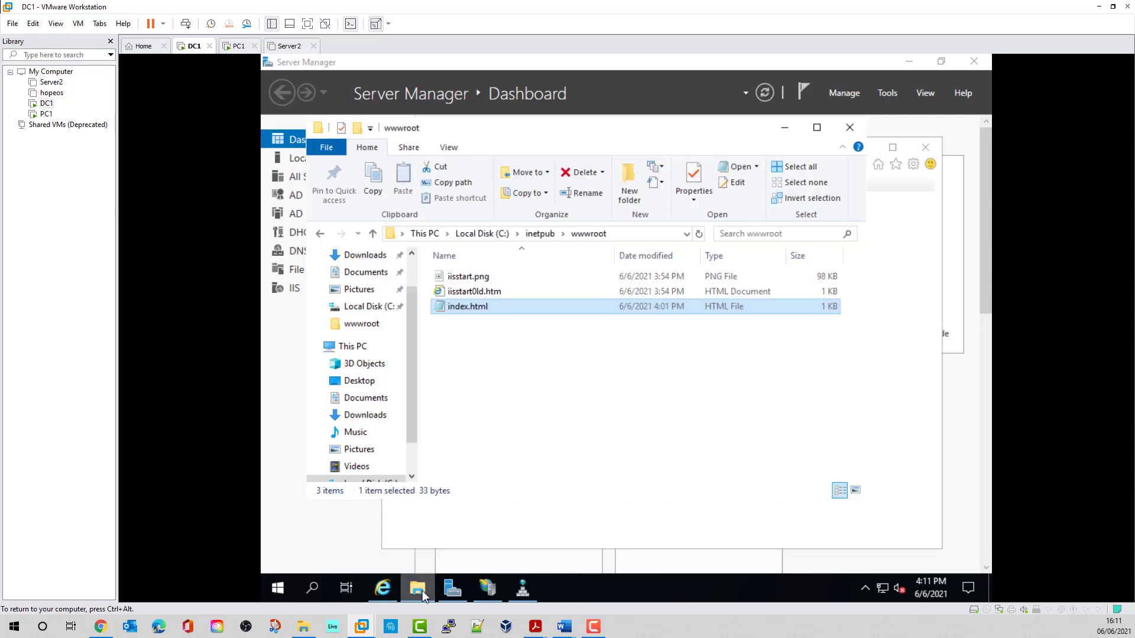
click(471, 347)
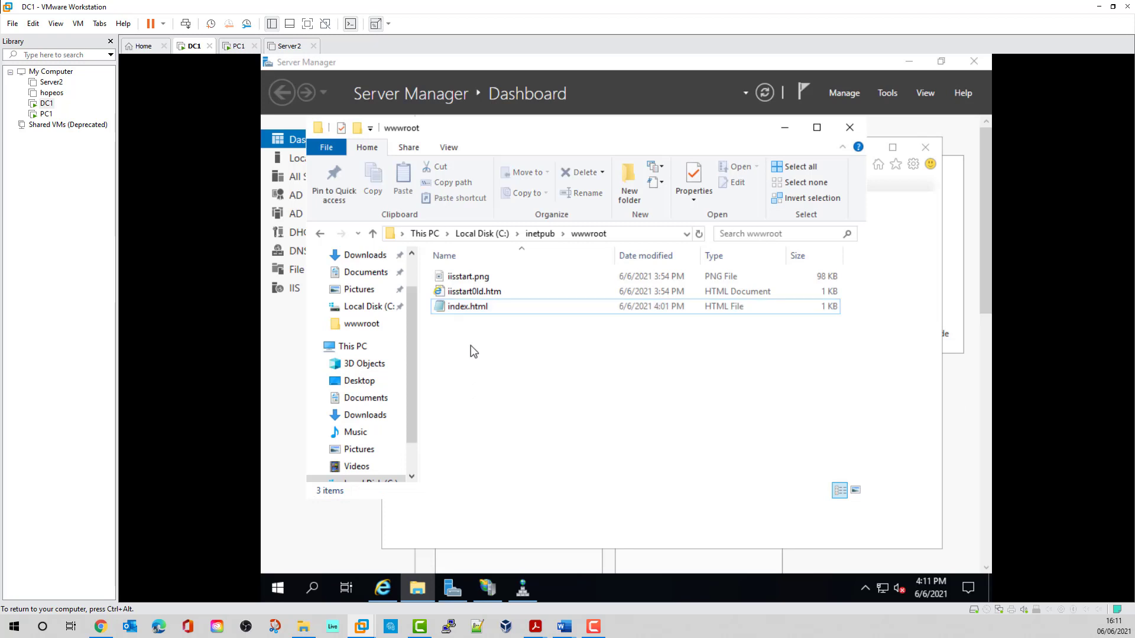
click(536, 233)
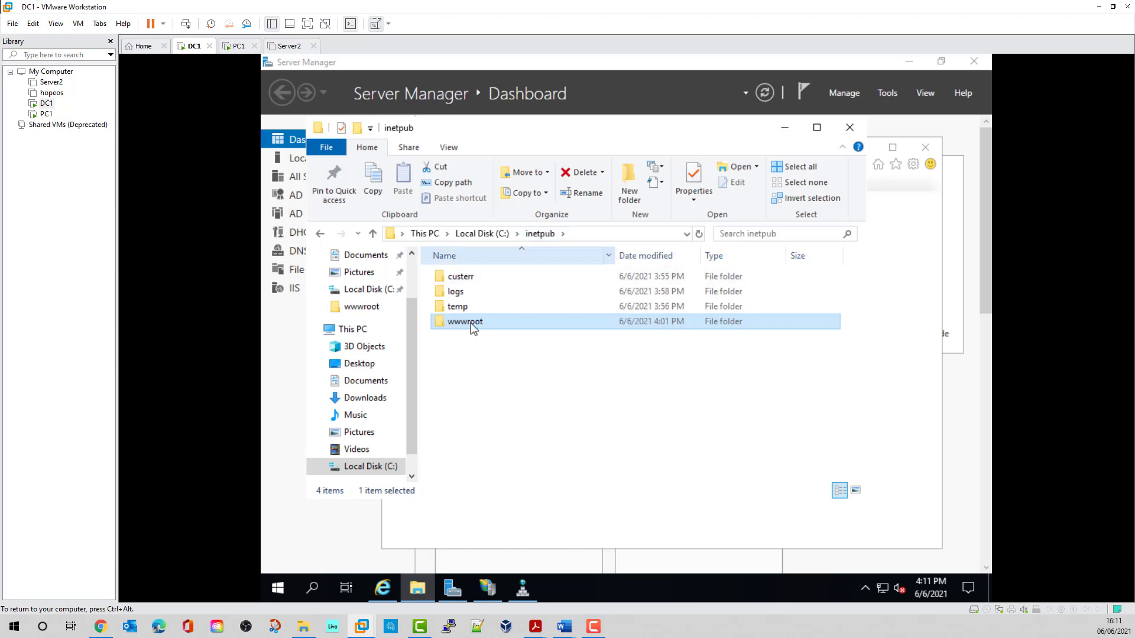
right_click(449, 341)
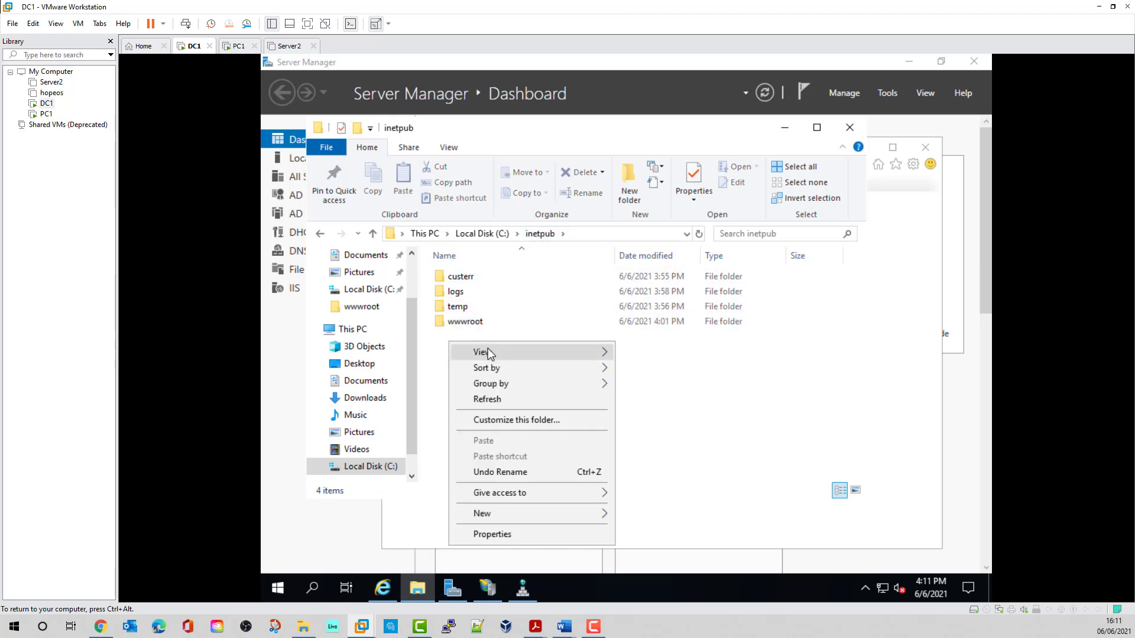
mouse_move(492, 513)
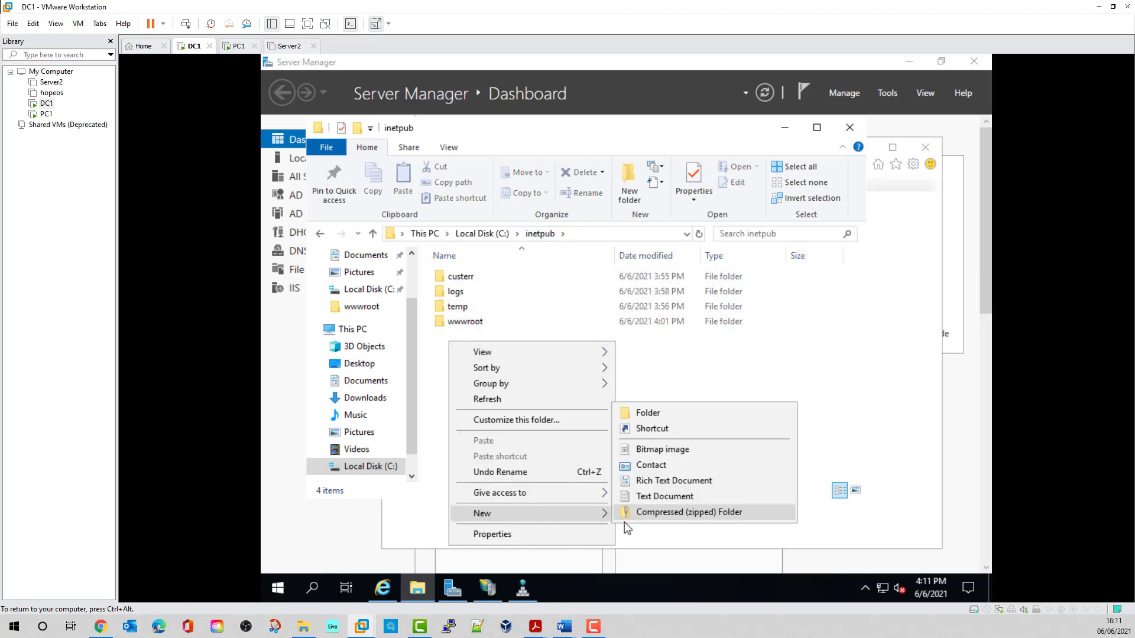
click(652, 416)
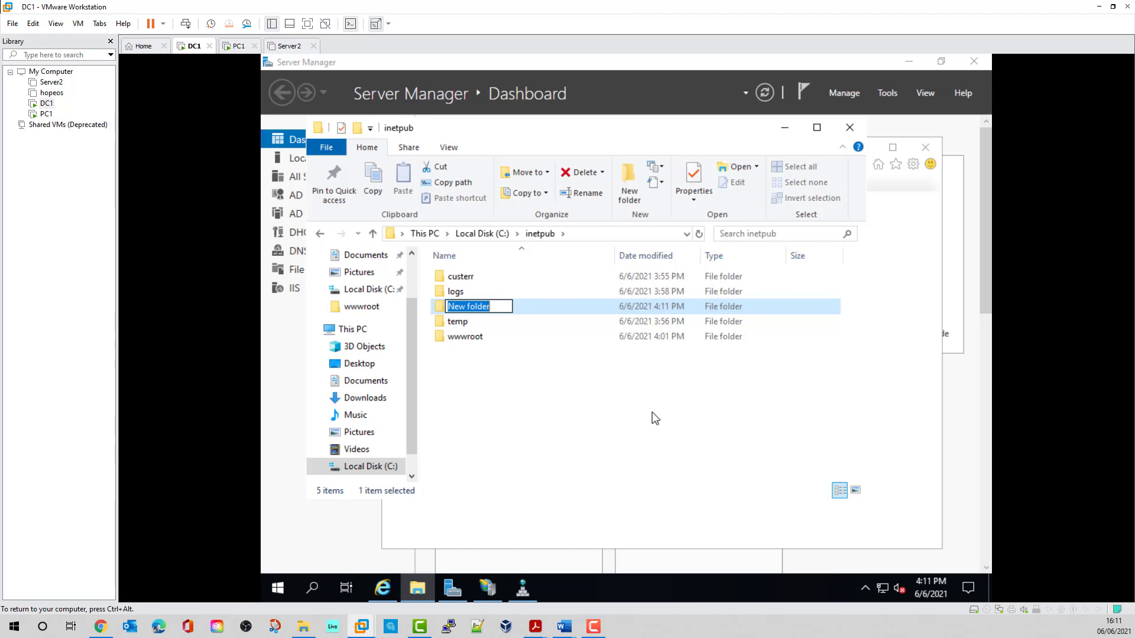
text(srit)
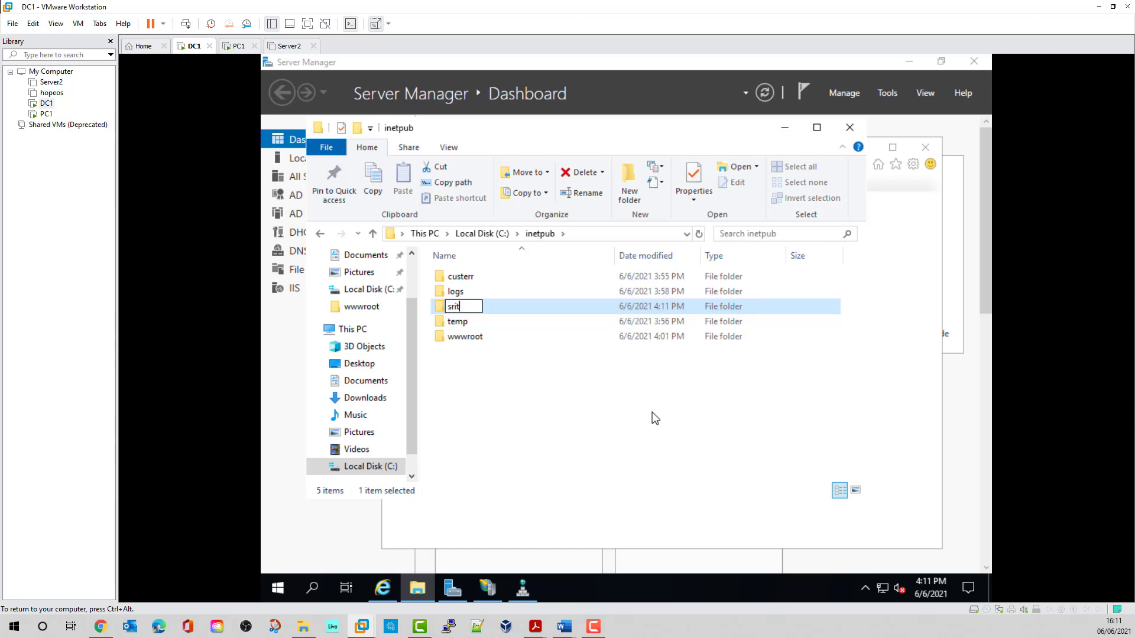
text(ne_HR.)
text(edu)
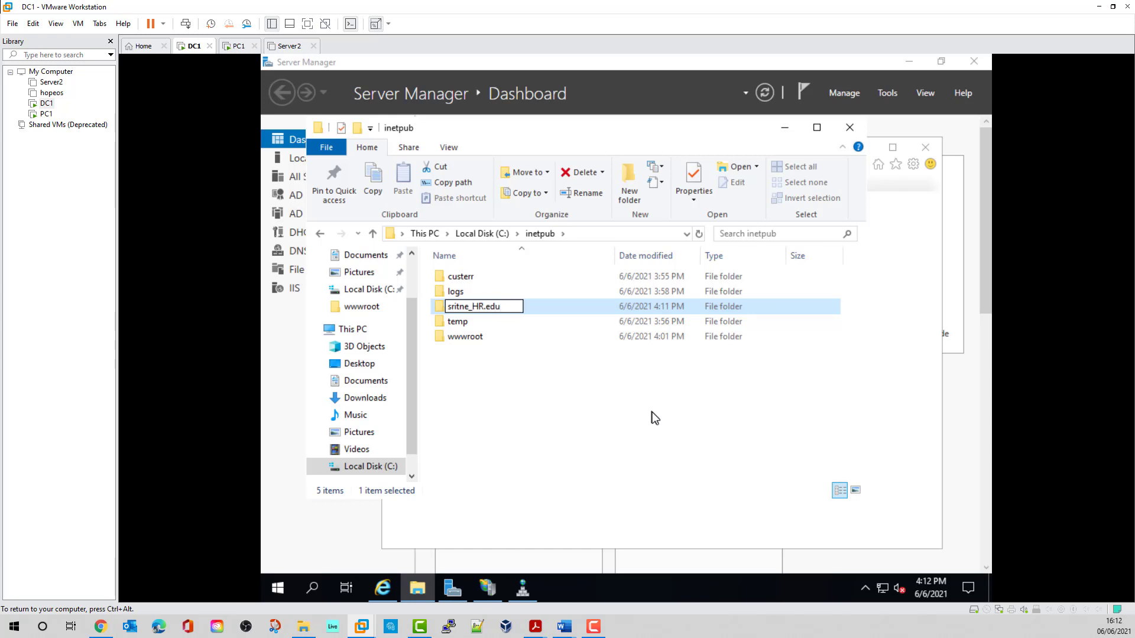
key(Return)
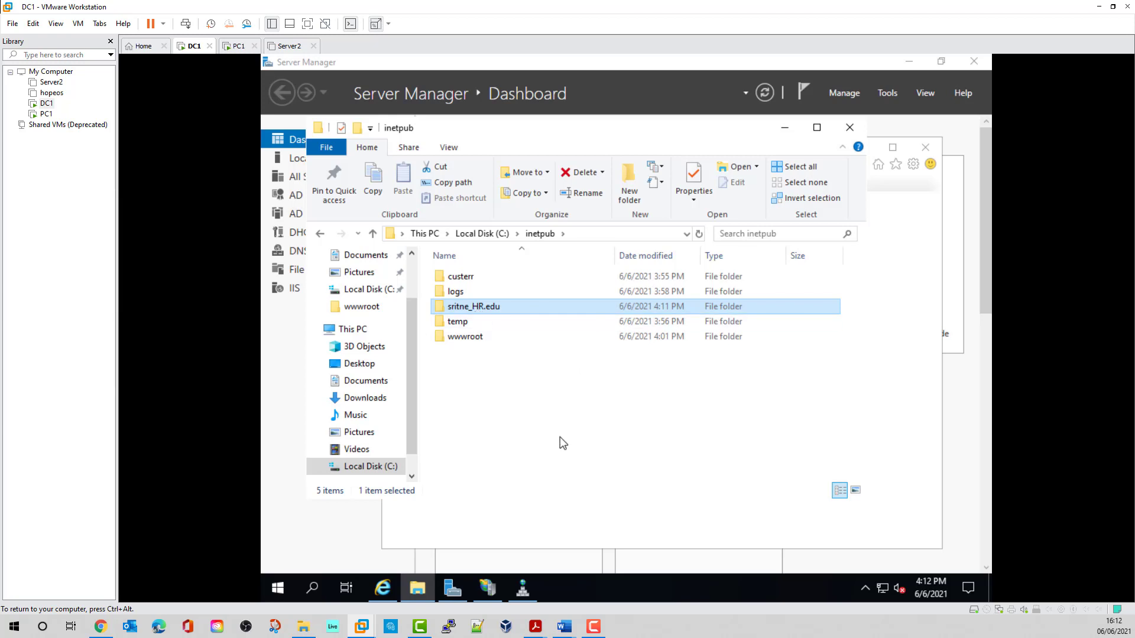
key(ctrl+alt)
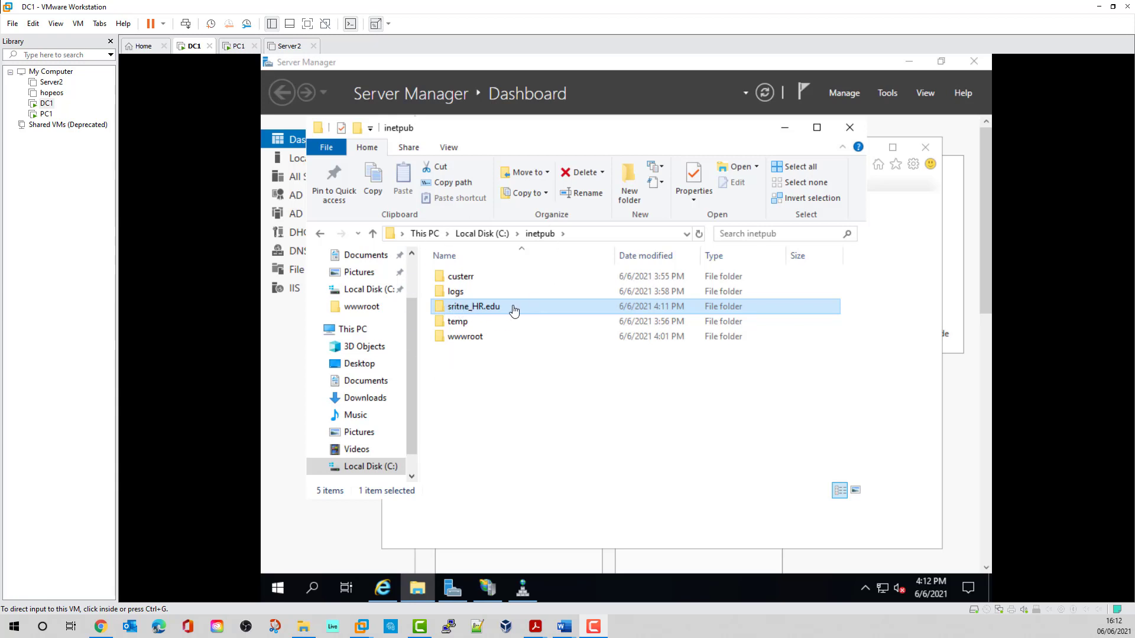
Open the sritne_HR.edu folder and create a new text document in it named index.html, accepting the extension change
click(450, 311)
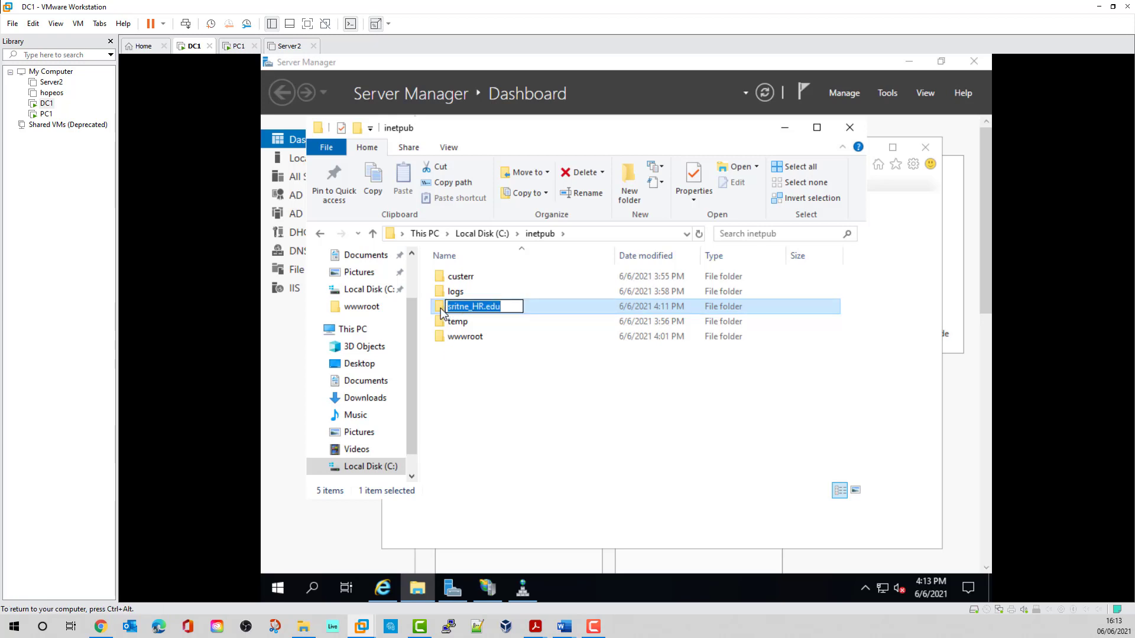
double_click(441, 307)
right_click(467, 292)
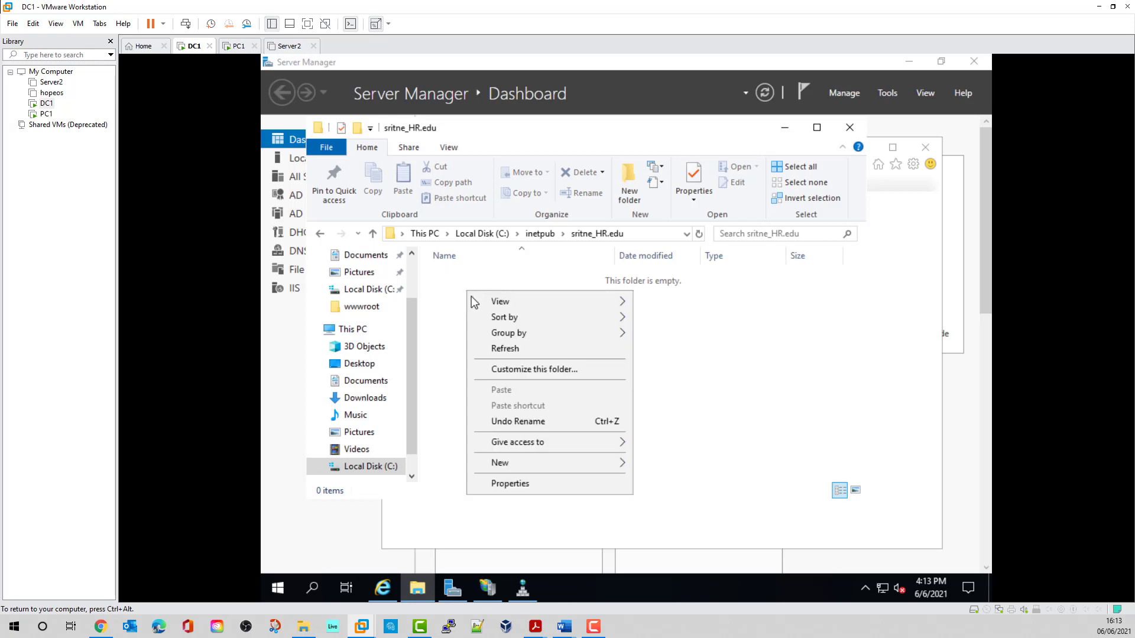
mouse_move(520, 463)
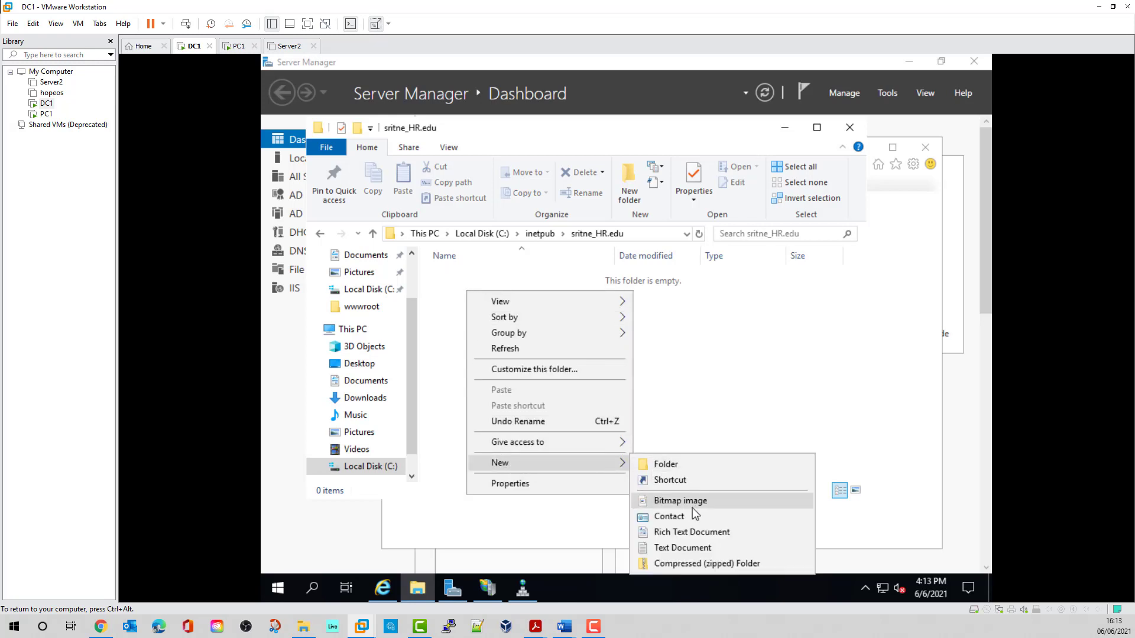
click(685, 545)
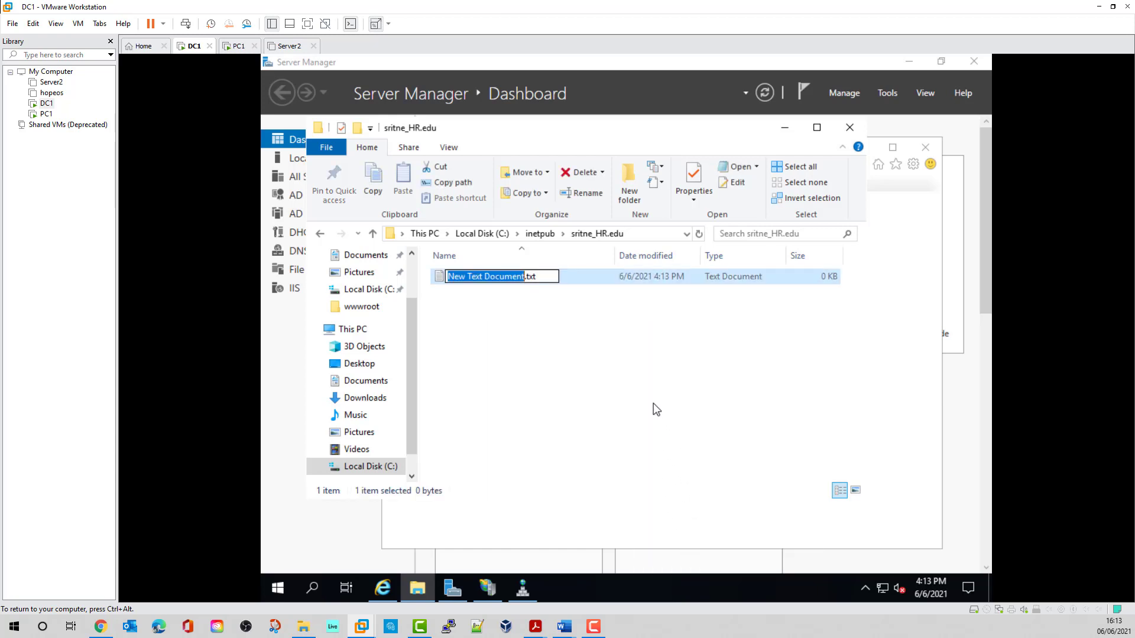
text(index)
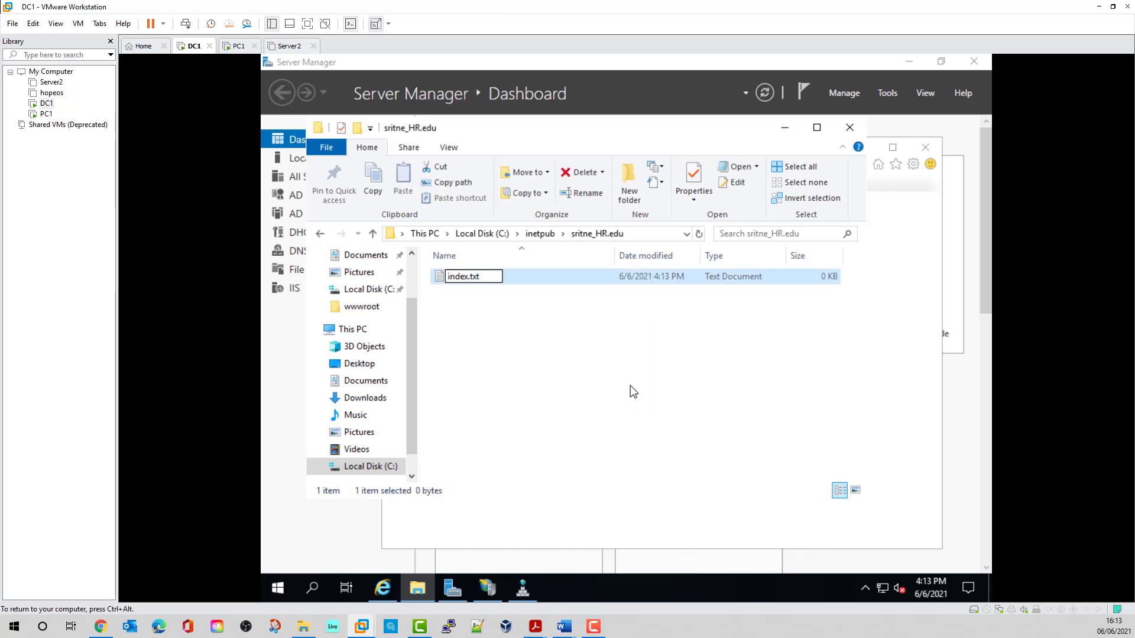
text(.html.)
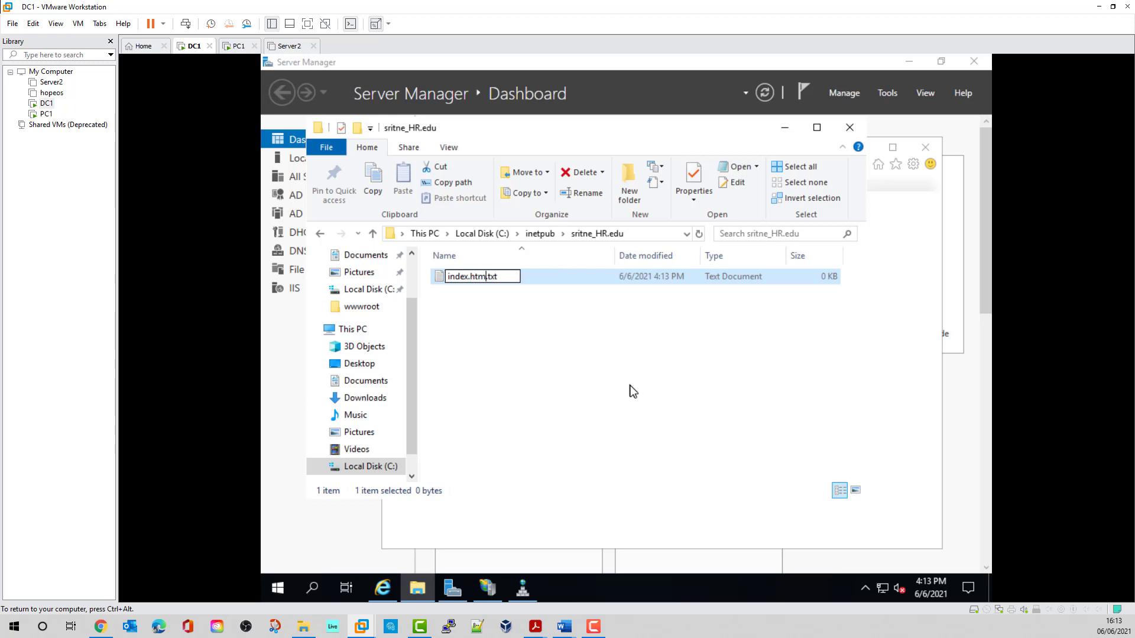
click(511, 276)
key(BackSpace)
key(BackSpace)
key(BackSpace)
key(BackSpace)
key(Return)
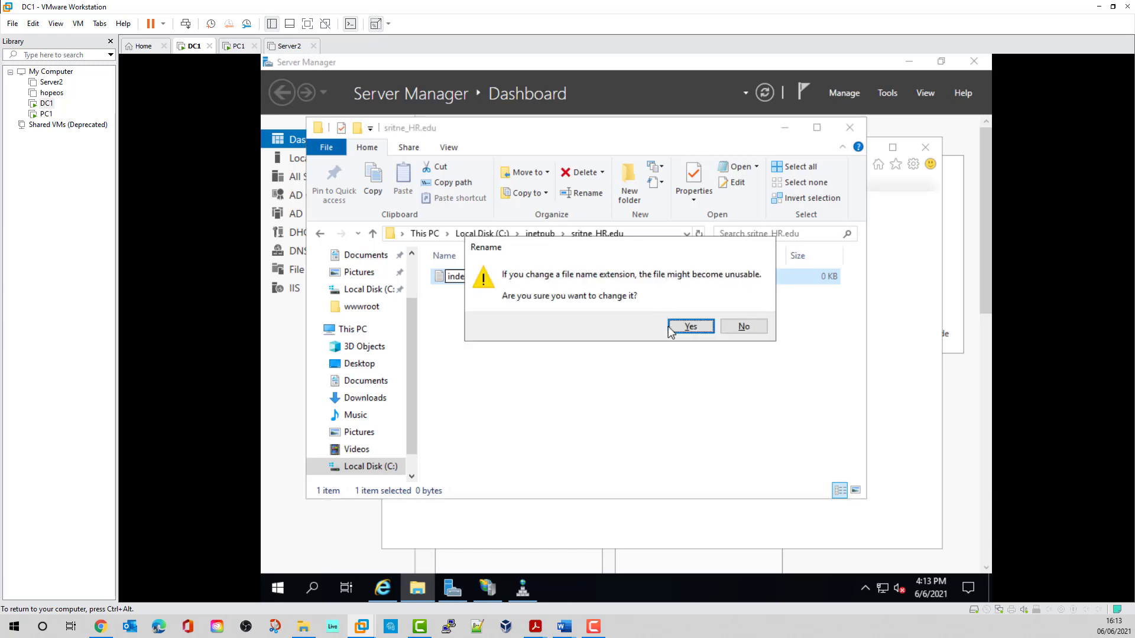
click(686, 326)
Open index.html in Notepad, enter "This is the SRITNE HR Dept Intranet", and close the file with its changes saved
double_click(441, 276)
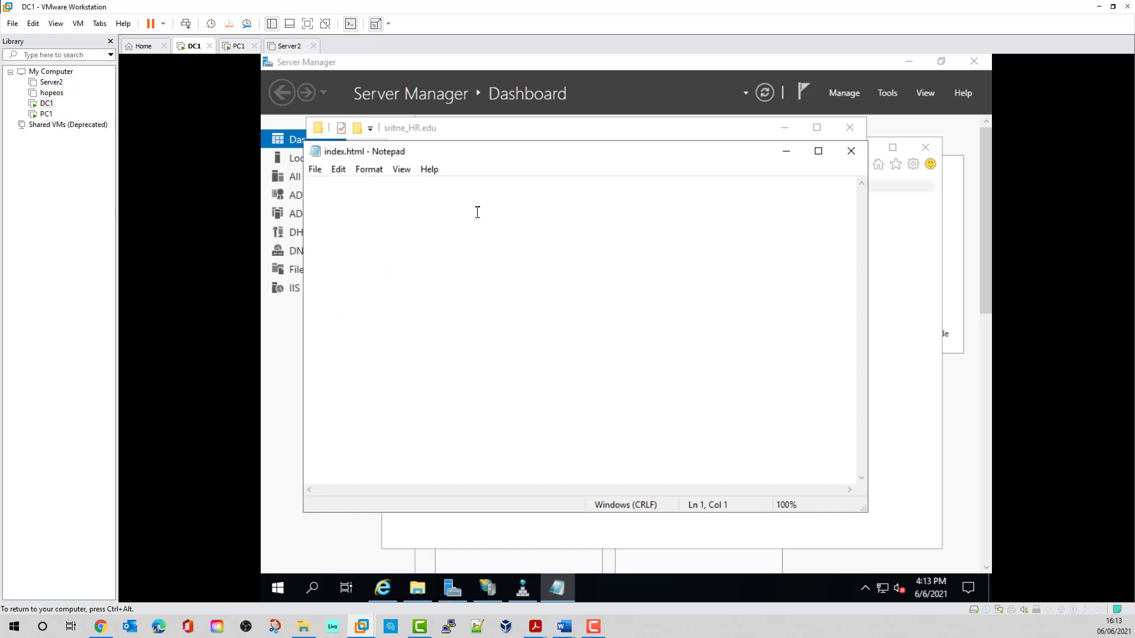
text(This is the SRITNE )
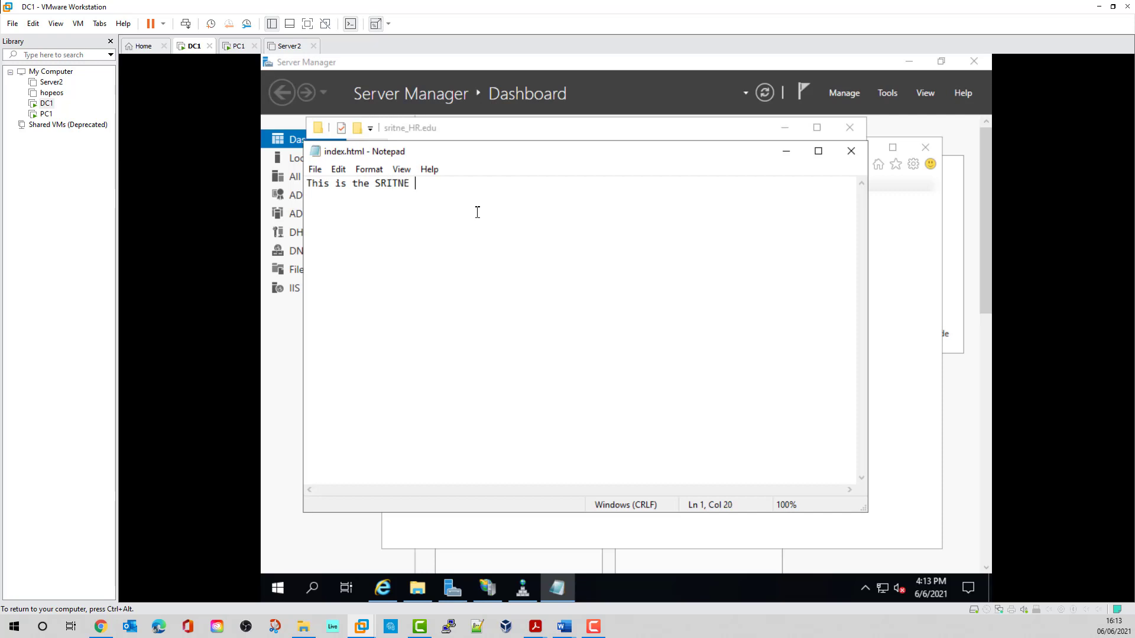
text(HR Dept Int)
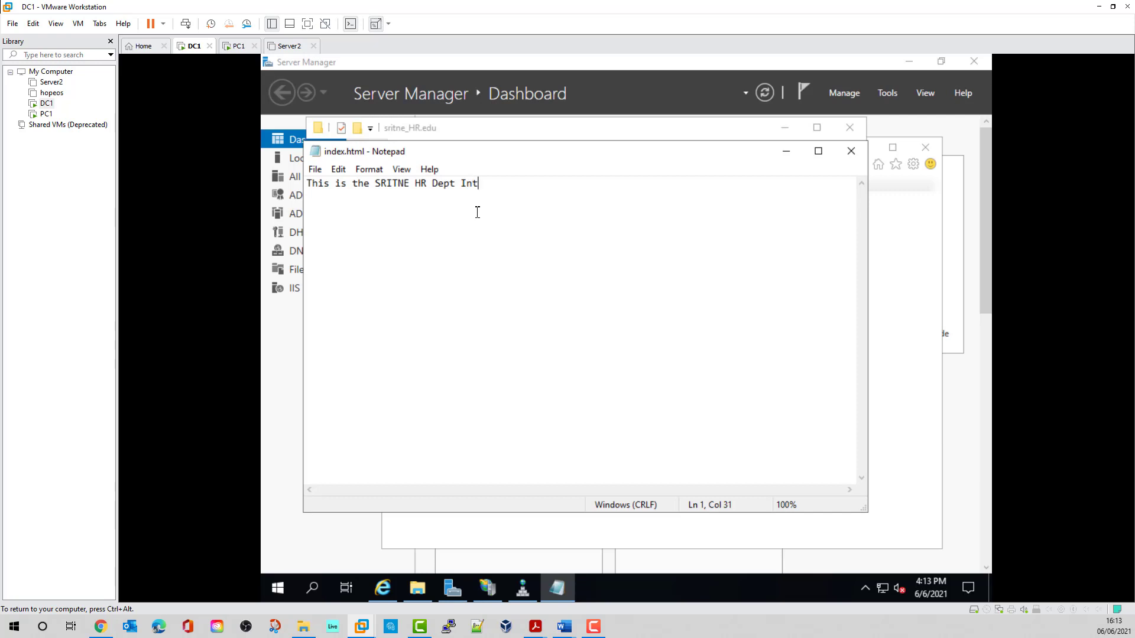
text(ranet)
click(853, 152)
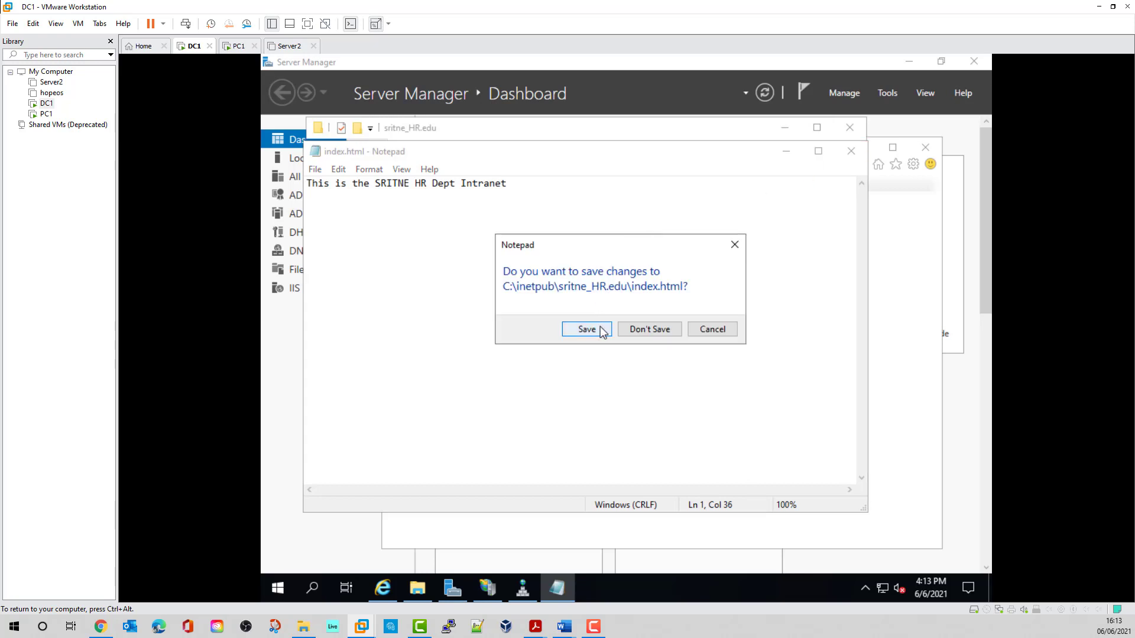
click(600, 329)
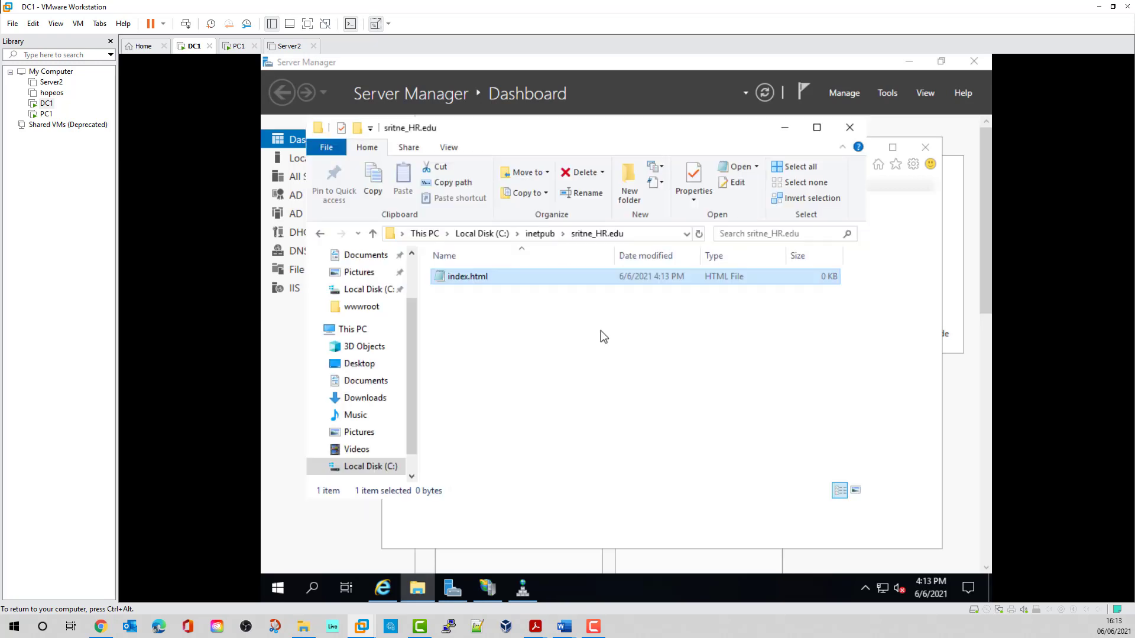
Deselect index.html and minimize the File Explorer window
click(567, 349)
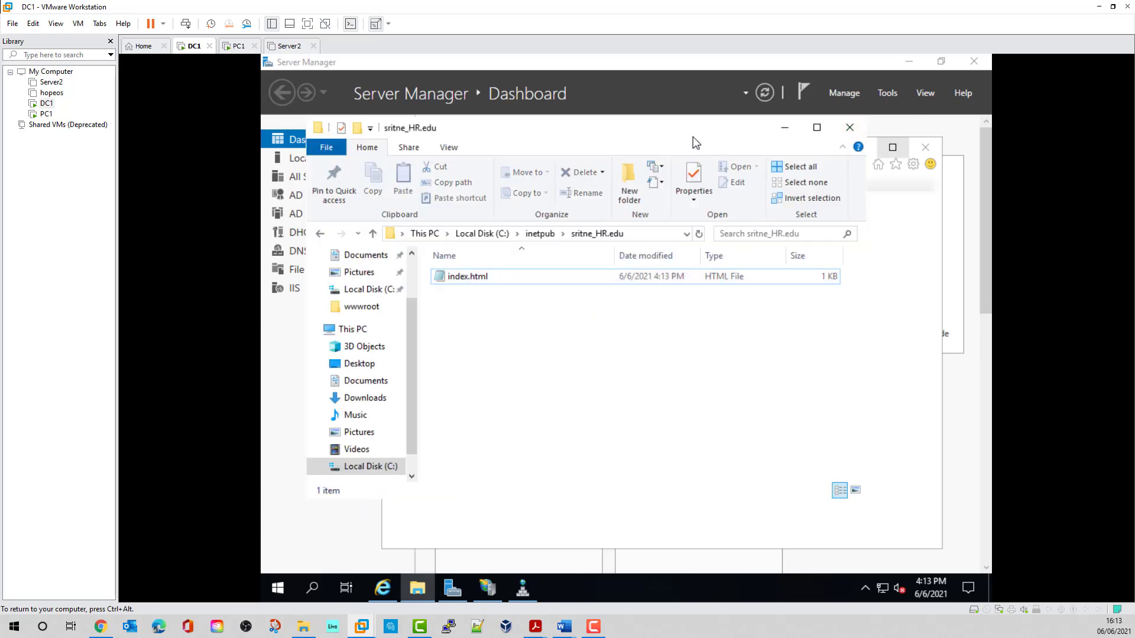
drag(693, 137, 718, 183)
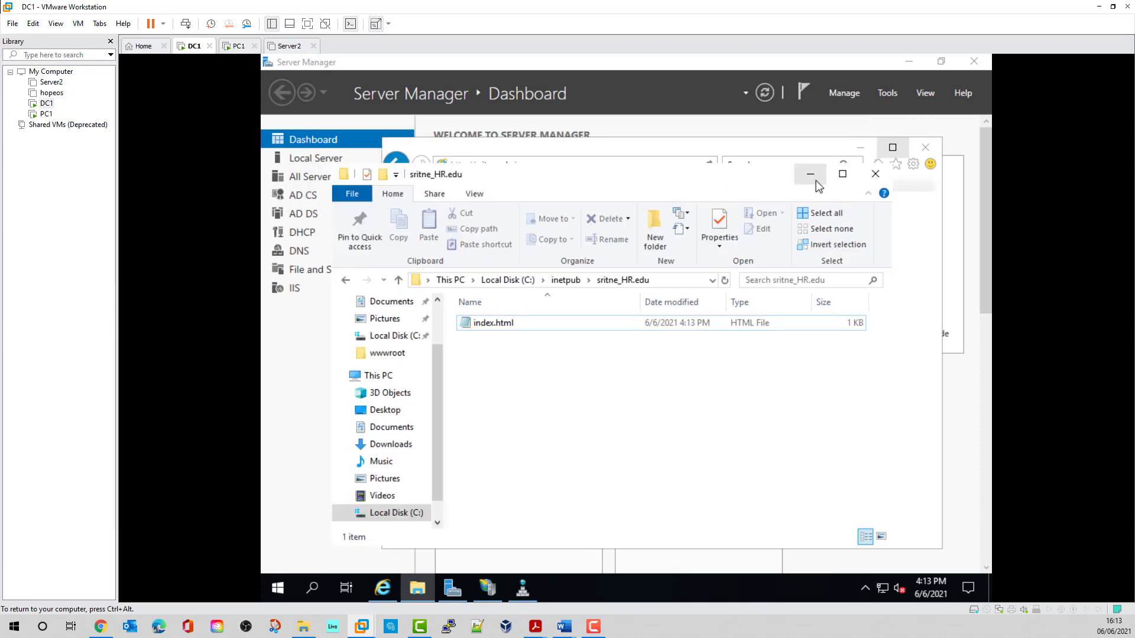
click(811, 175)
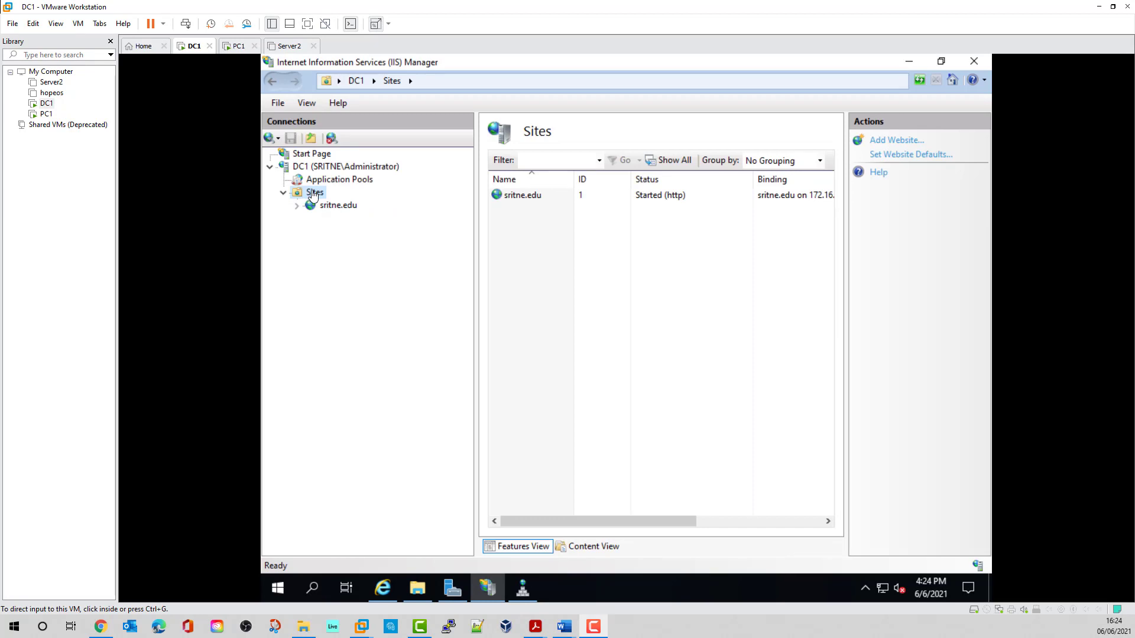
In IIS Manager, start adding a website under Sites named sritne_hr and assign it the DefaultAppPool application pool
click(313, 196)
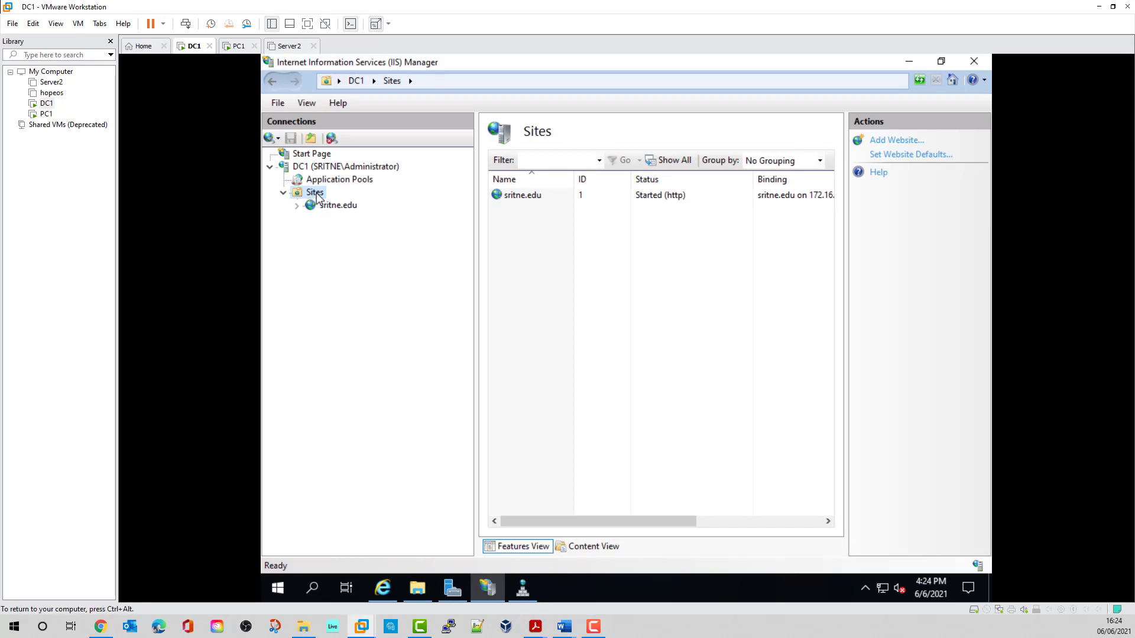
right_click(315, 193)
click(364, 202)
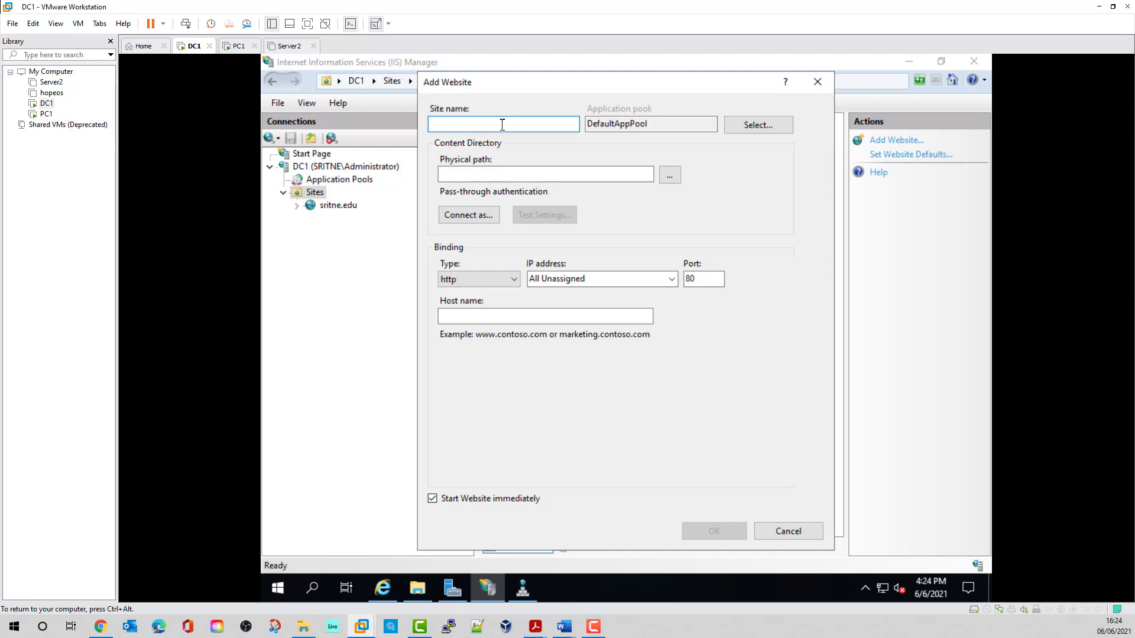
text(sritne_hr)
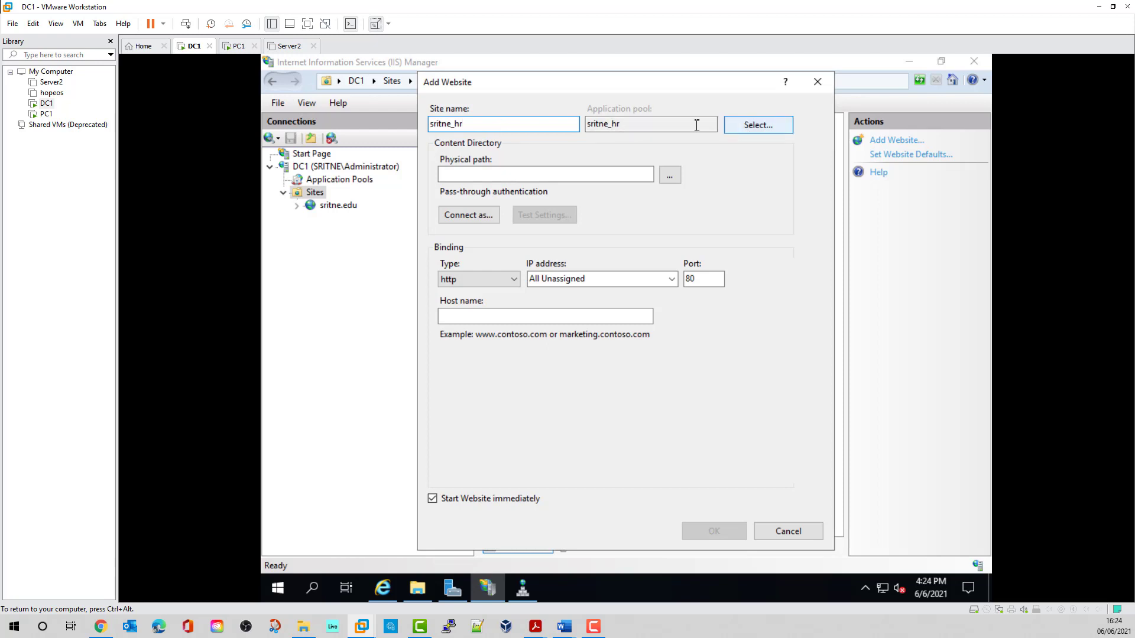
click(763, 127)
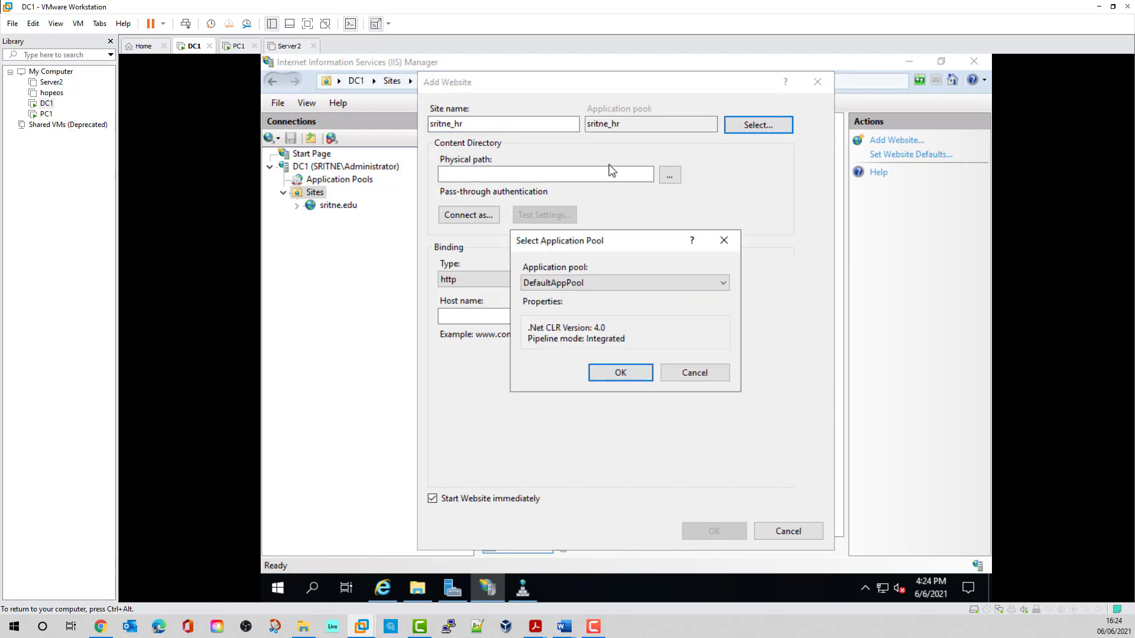
click(571, 290)
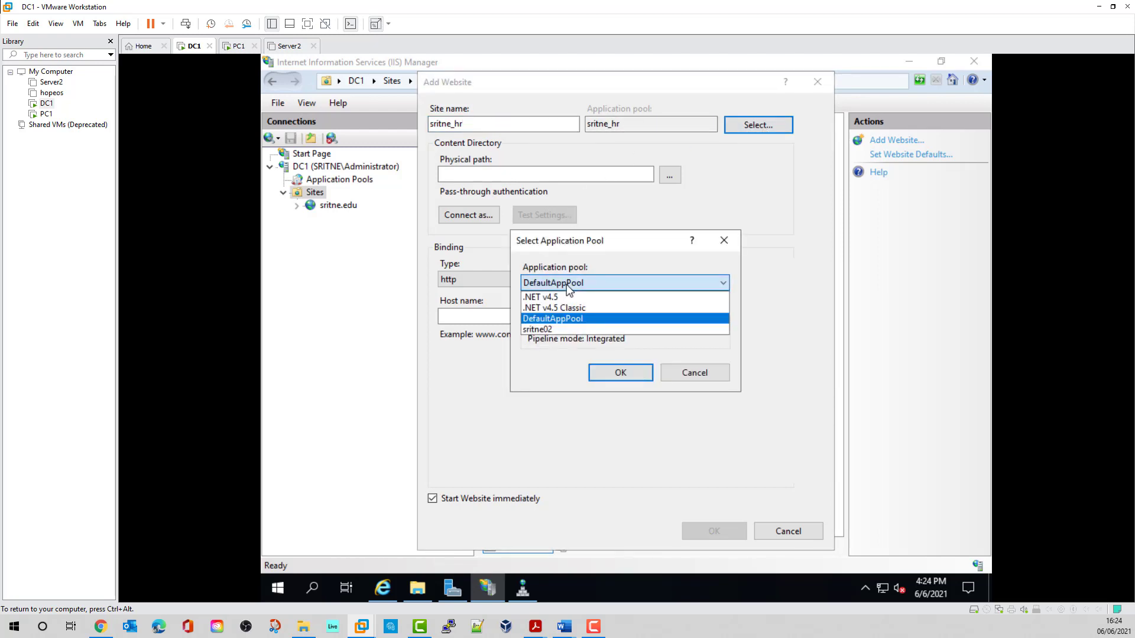
click(582, 319)
click(628, 374)
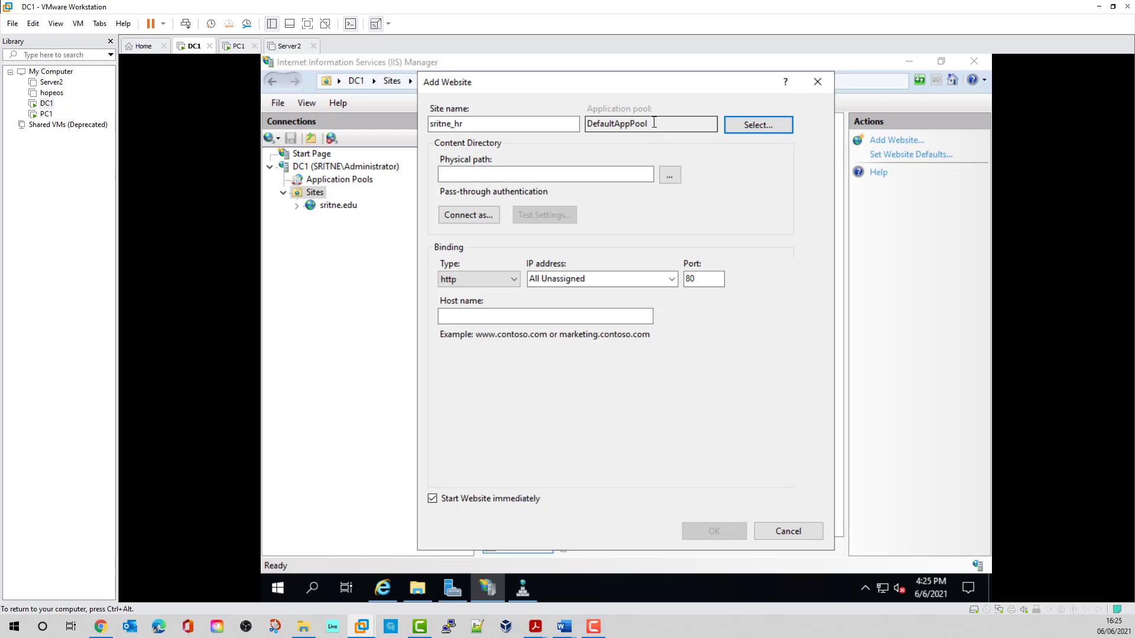
Set the new website's physical path to C:\inetpub\sritne_HR.edu by browsing for the folder
click(669, 176)
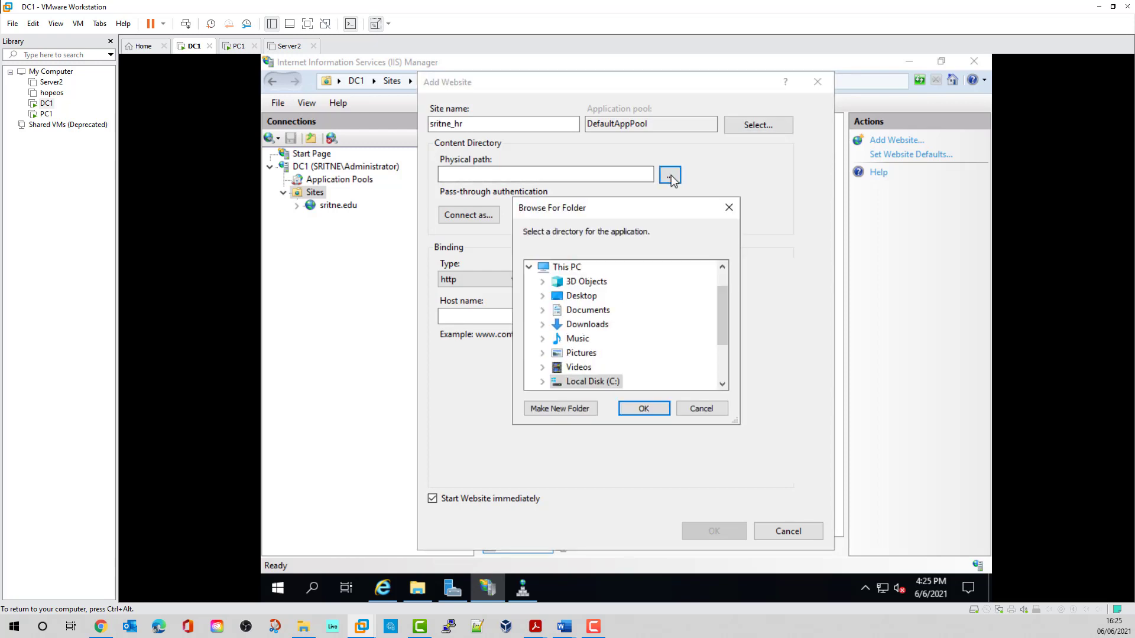
click(545, 382)
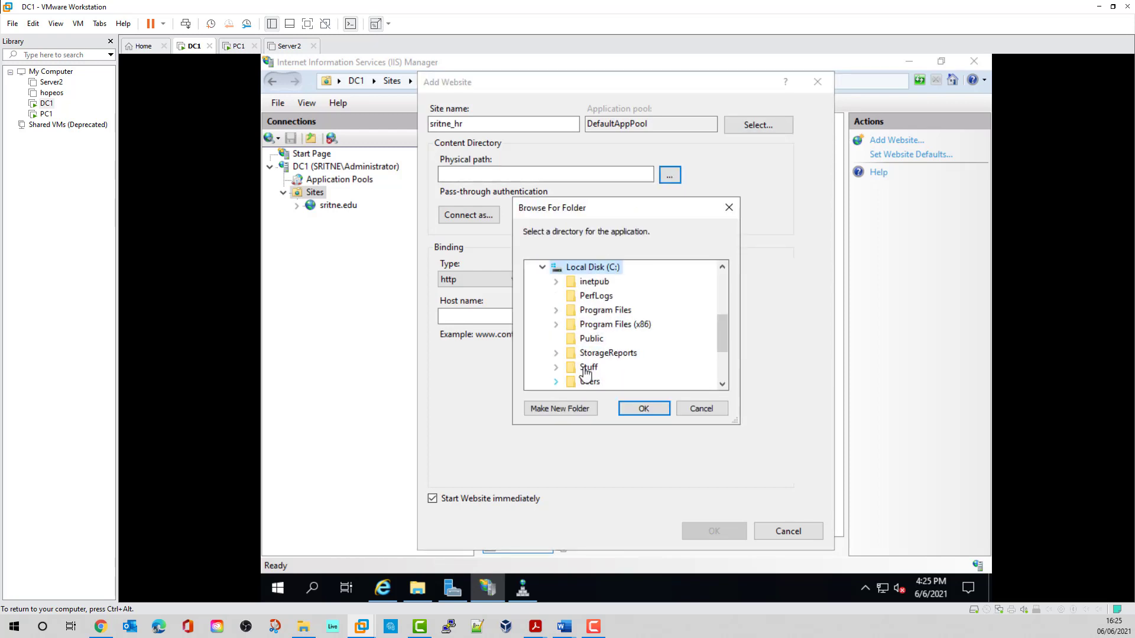
double_click(591, 282)
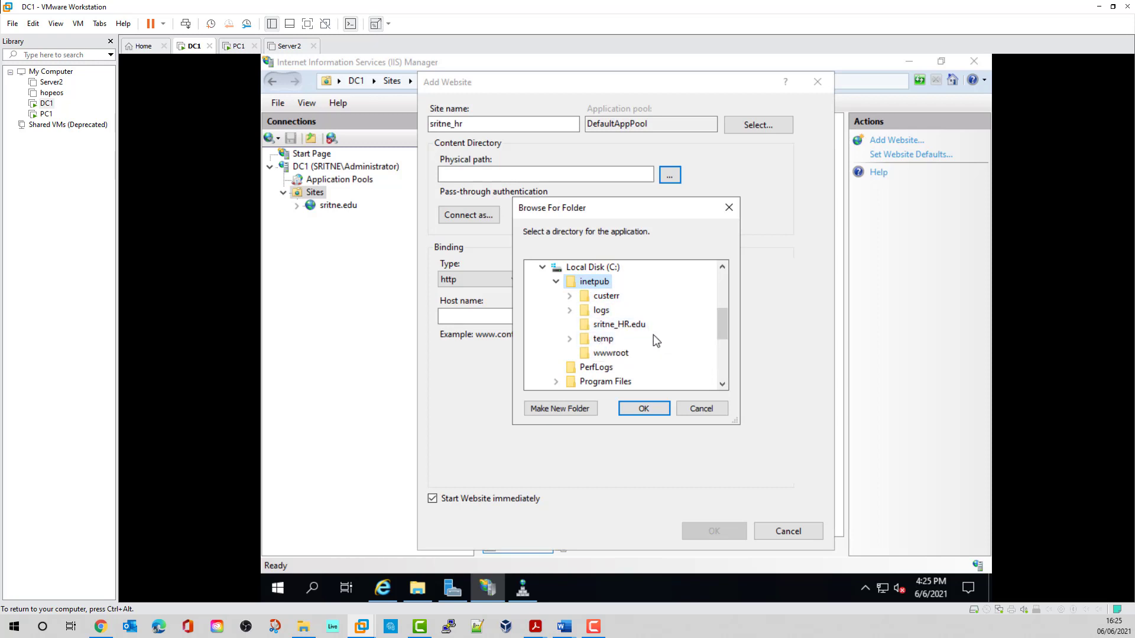
click(621, 325)
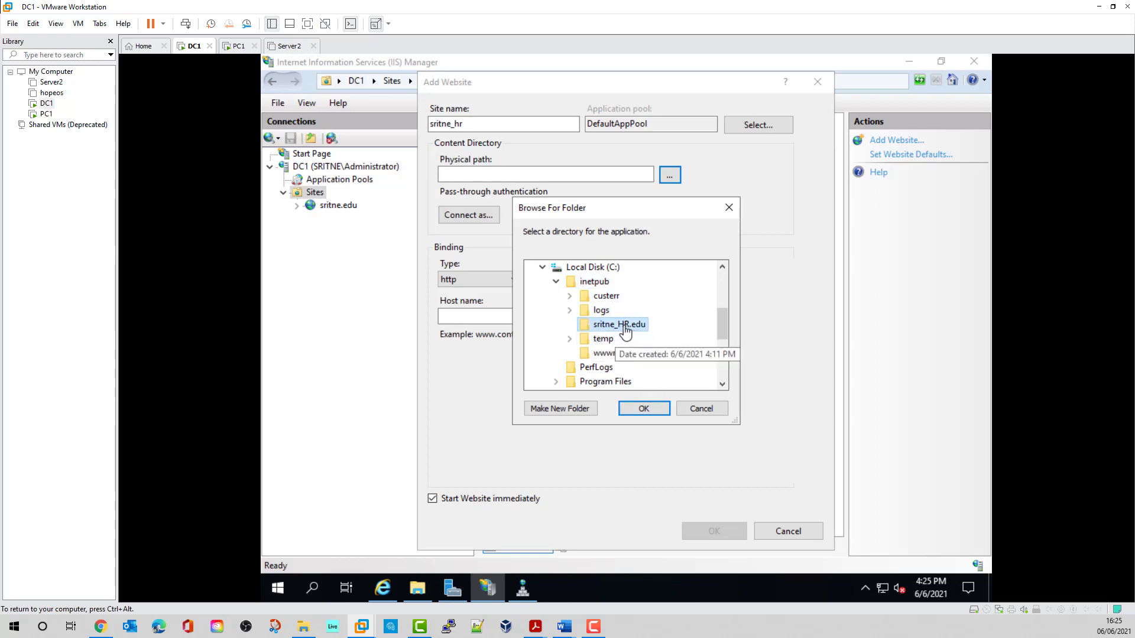
click(650, 407)
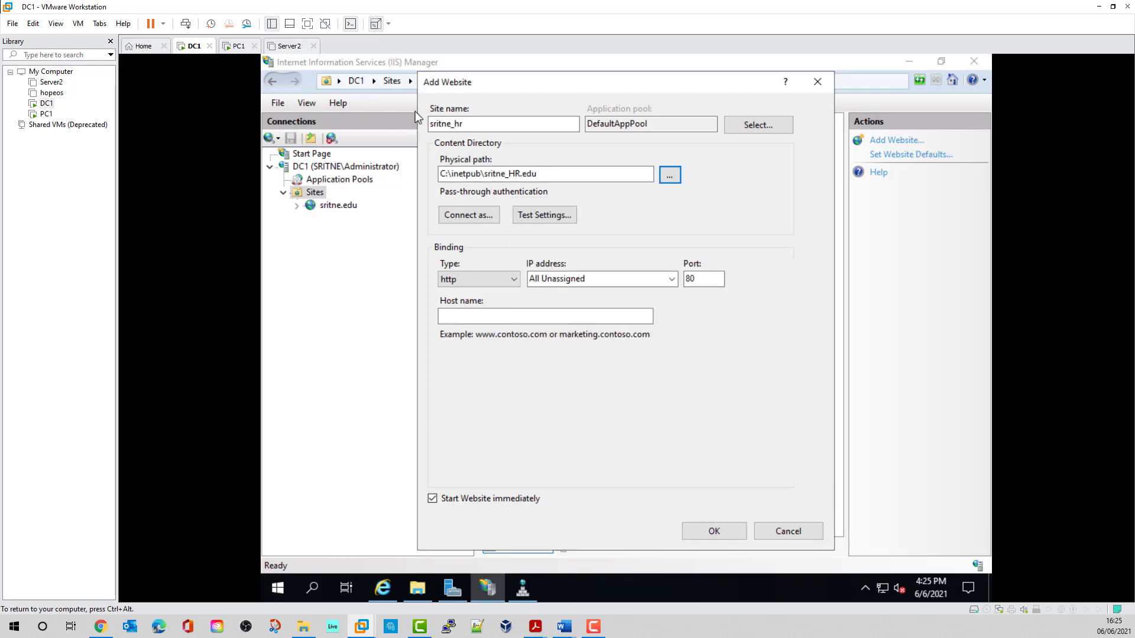
Bind the website to IP address 172.16.5.200 with host name sritne_hr.edu and create it
click(673, 280)
click(572, 316)
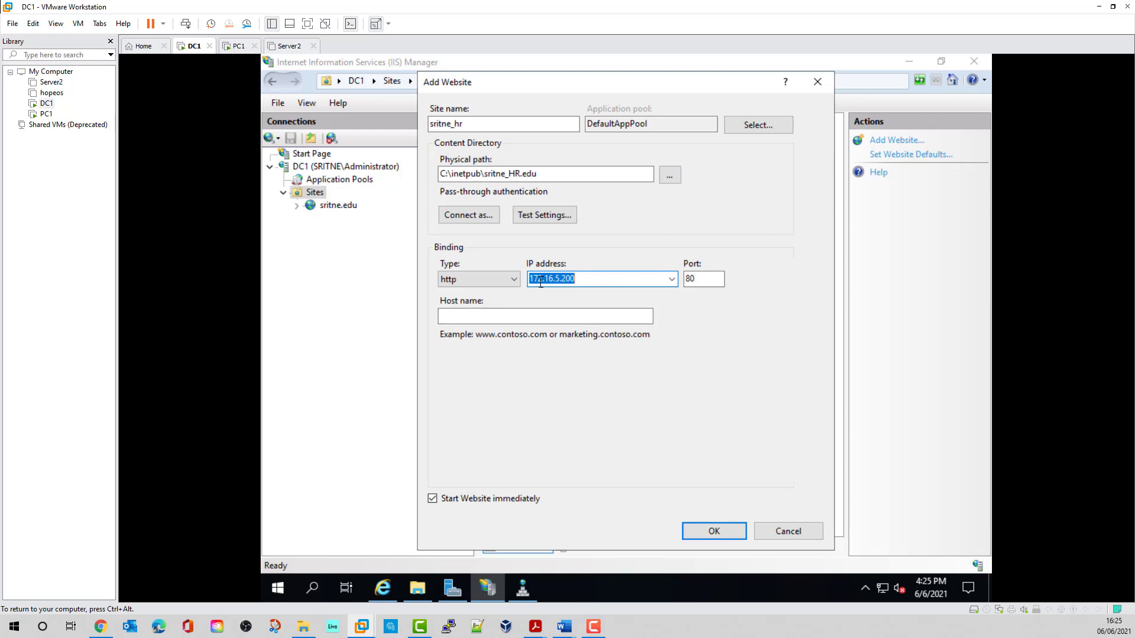
click(490, 320)
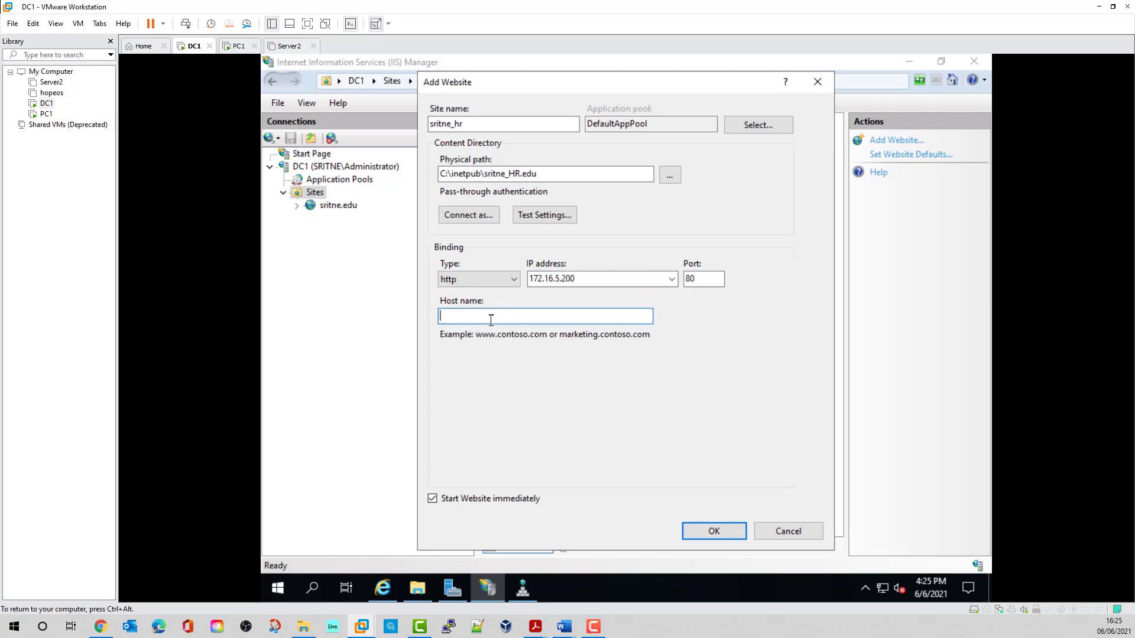
text(sritne_hr)
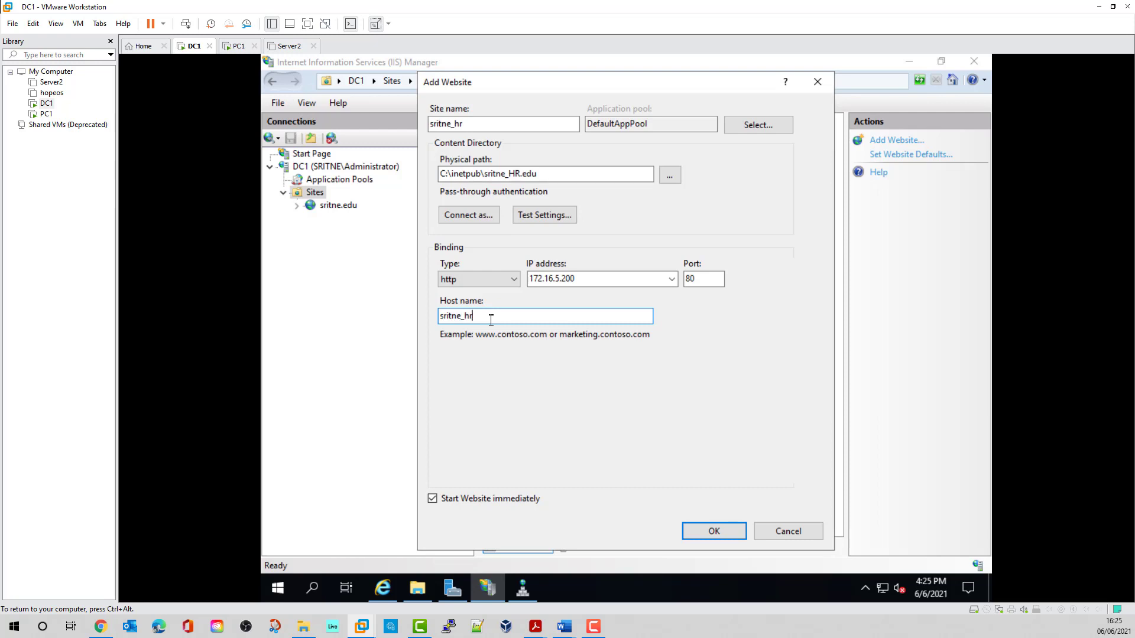
text(.edu)
click(728, 530)
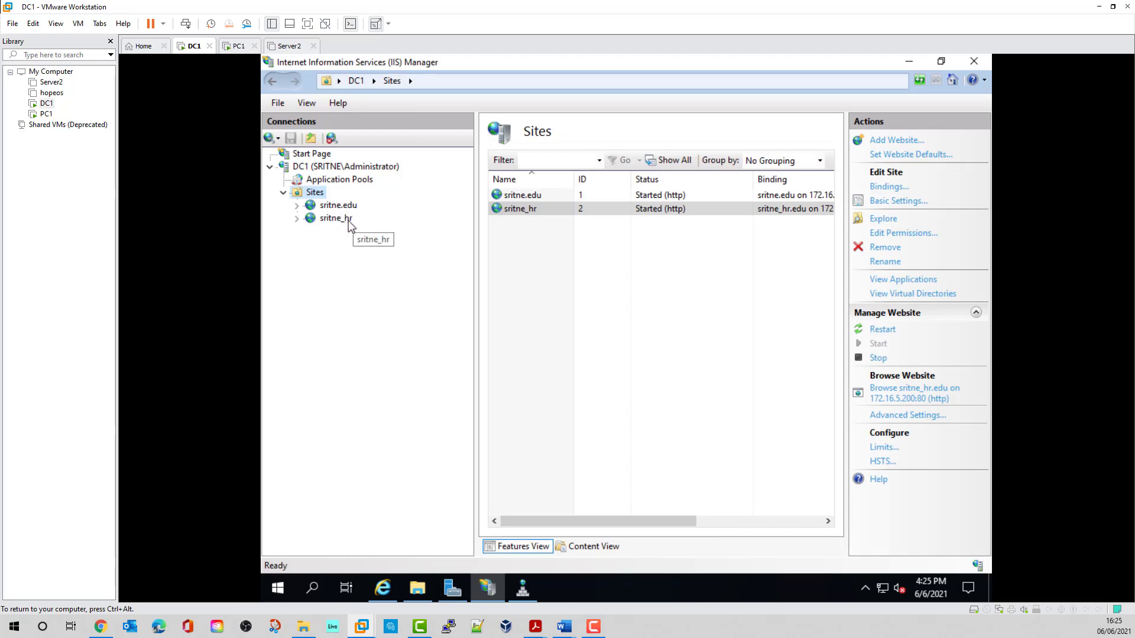
Rename the sritne_hr site to sritne_hr.edu, and review its site bindings
click(348, 221)
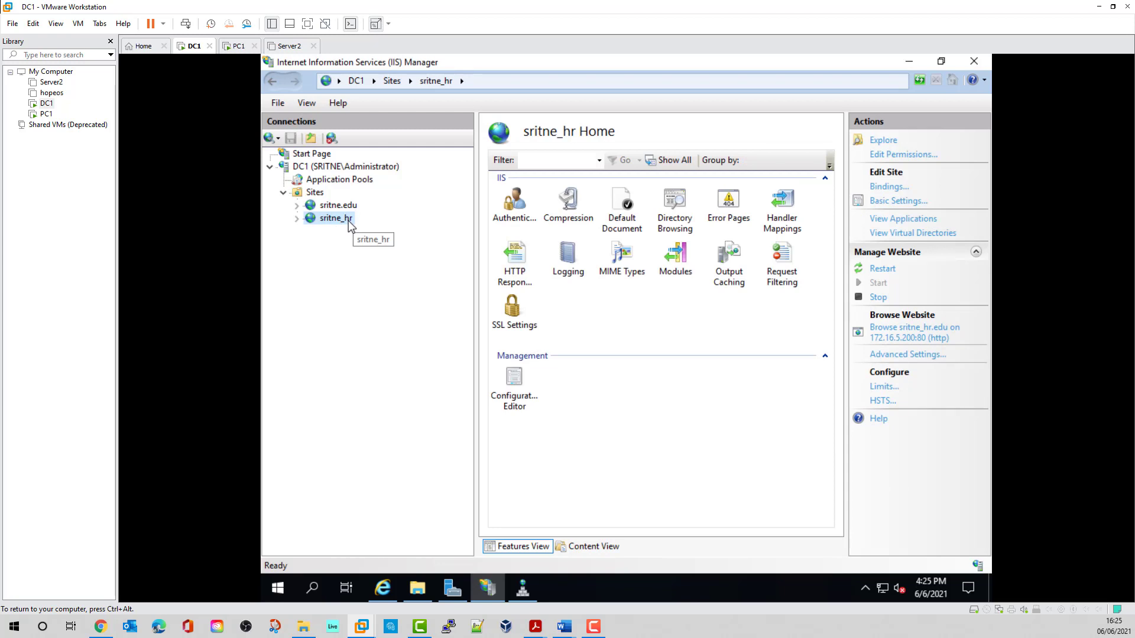
right_click(349, 222)
click(392, 376)
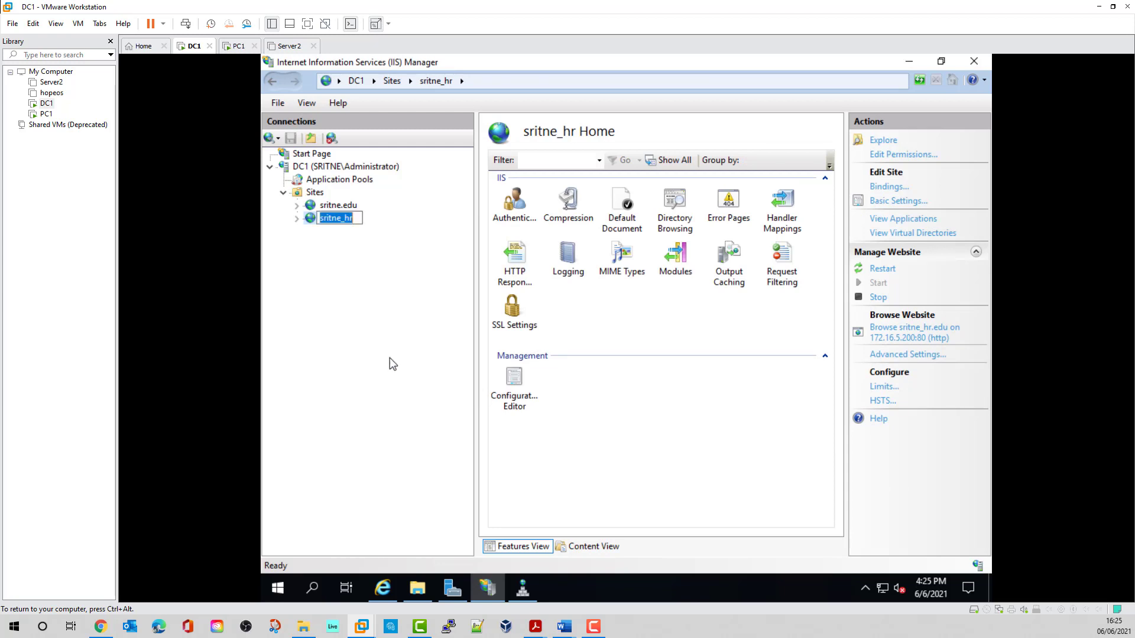
click(359, 218)
text(.edu)
key(Return)
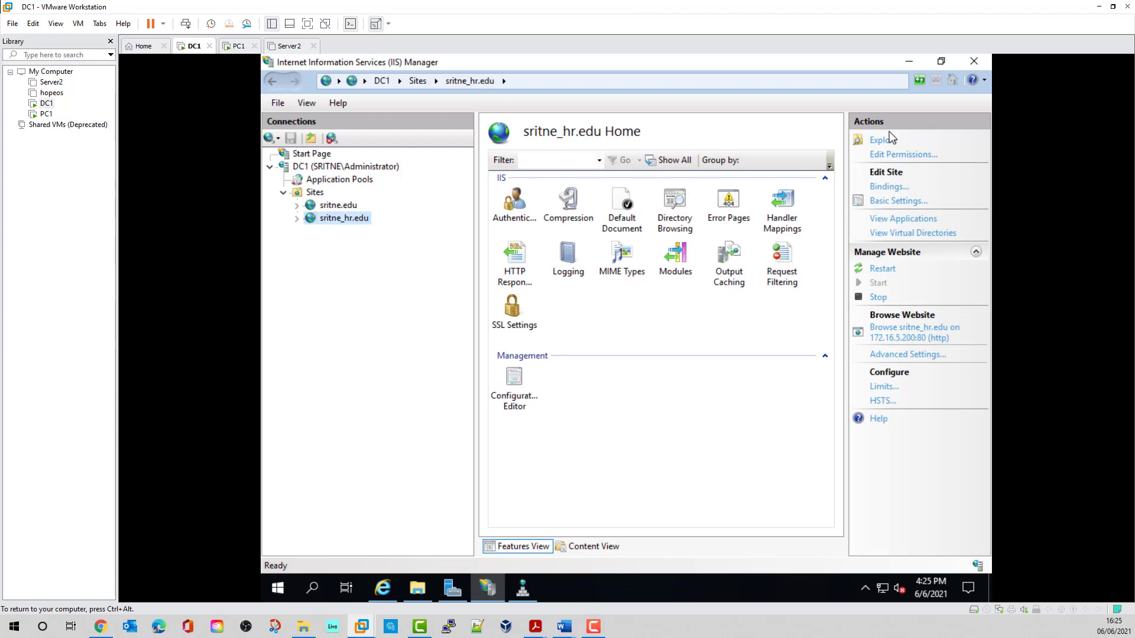
click(889, 187)
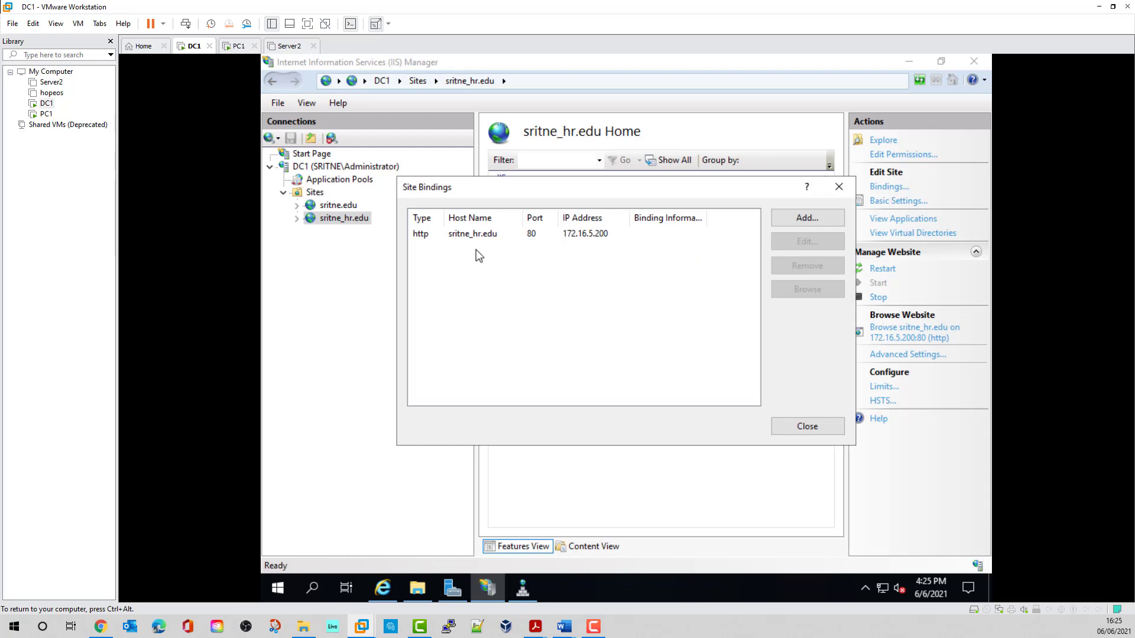
click(815, 427)
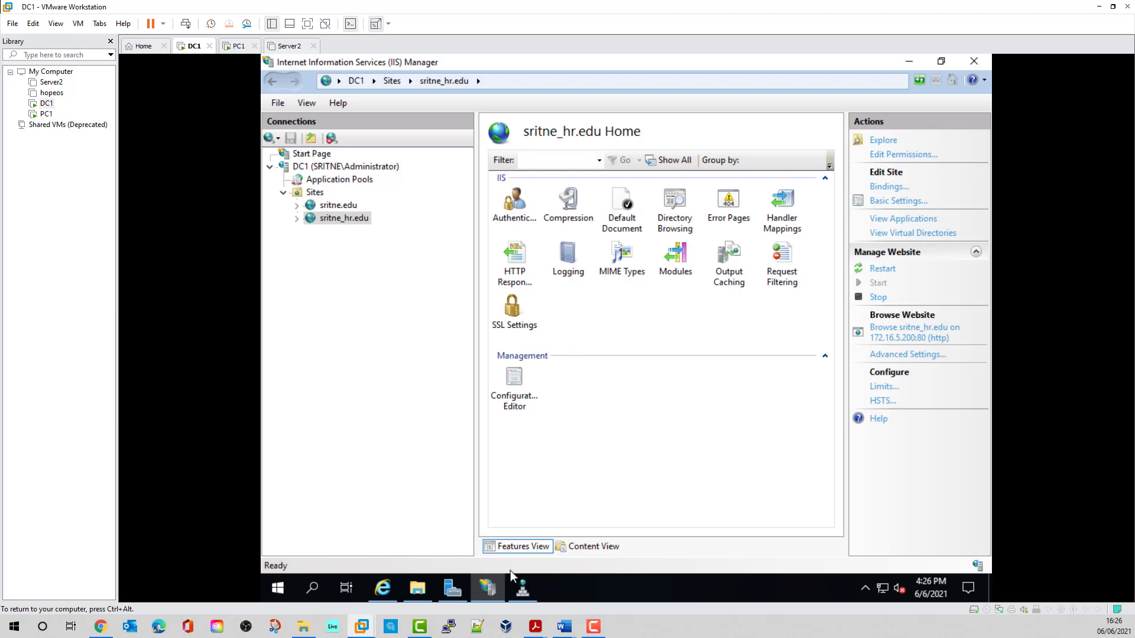
In DNS Manager, create an Active Directory-integrated primary forward lookup zone named sritne_hr.edu, replicated to all DNS servers in the sritne.local domain
click(524, 589)
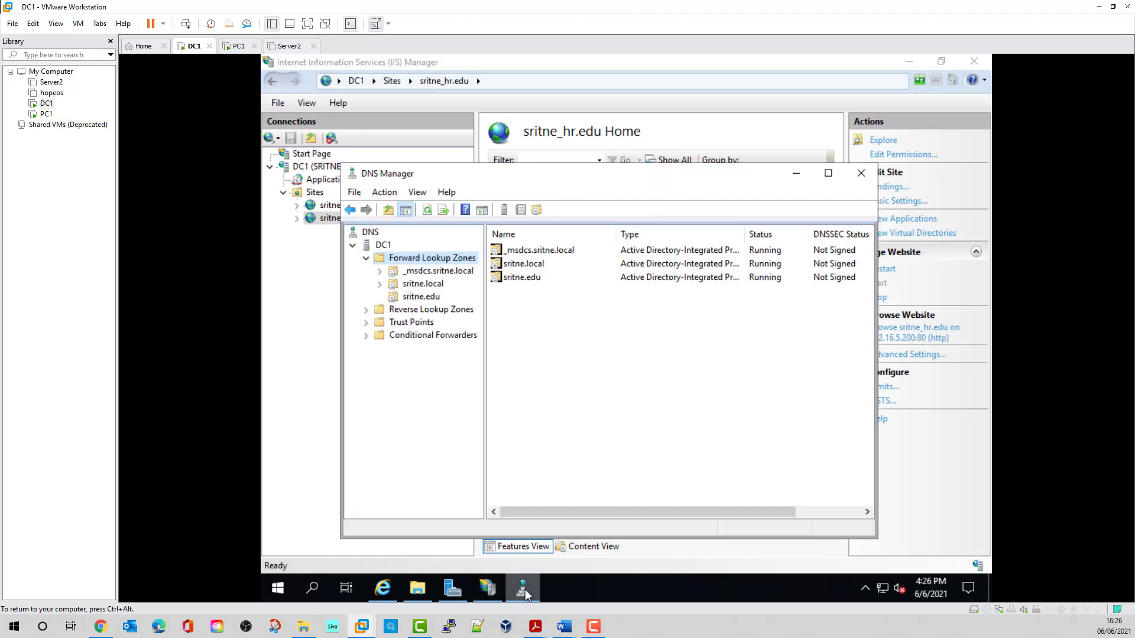
right_click(407, 257)
click(453, 269)
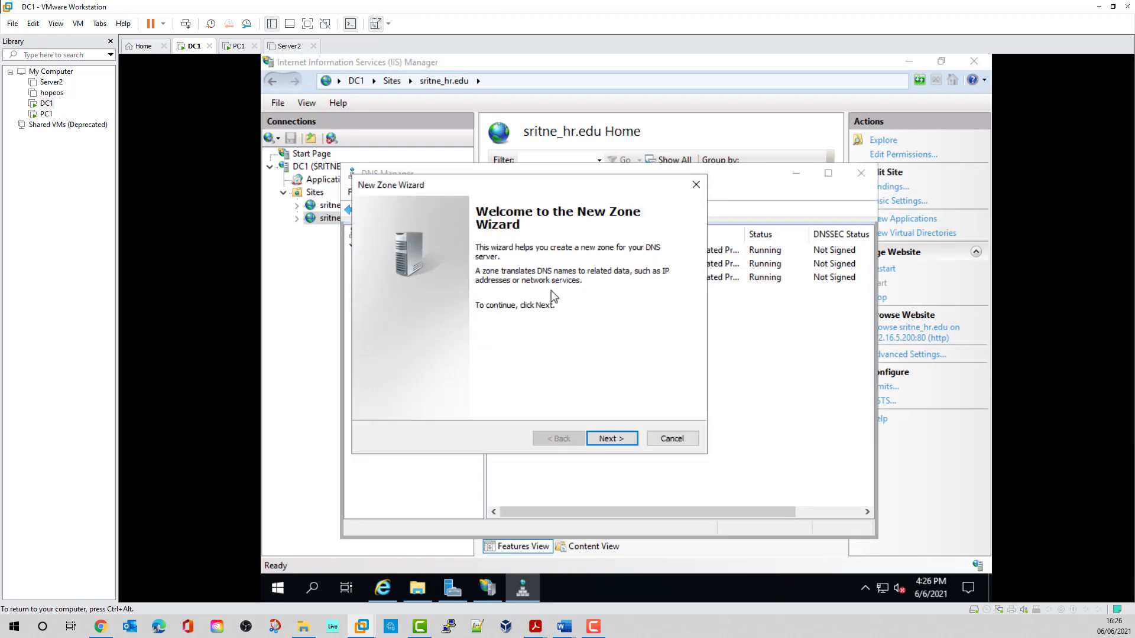
click(618, 445)
click(620, 444)
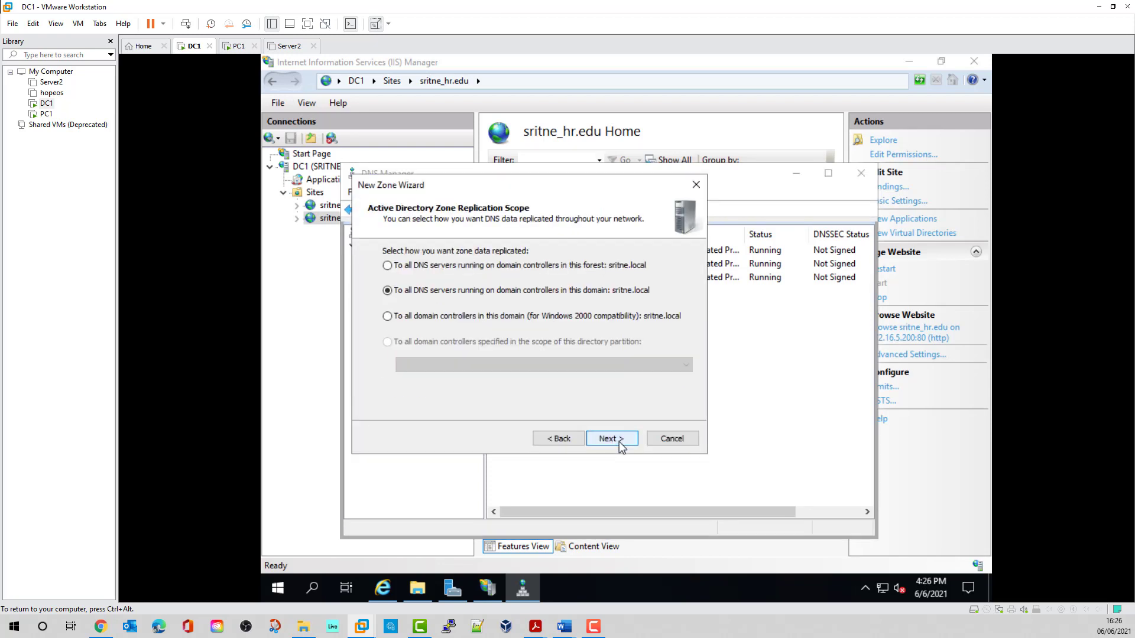
click(620, 445)
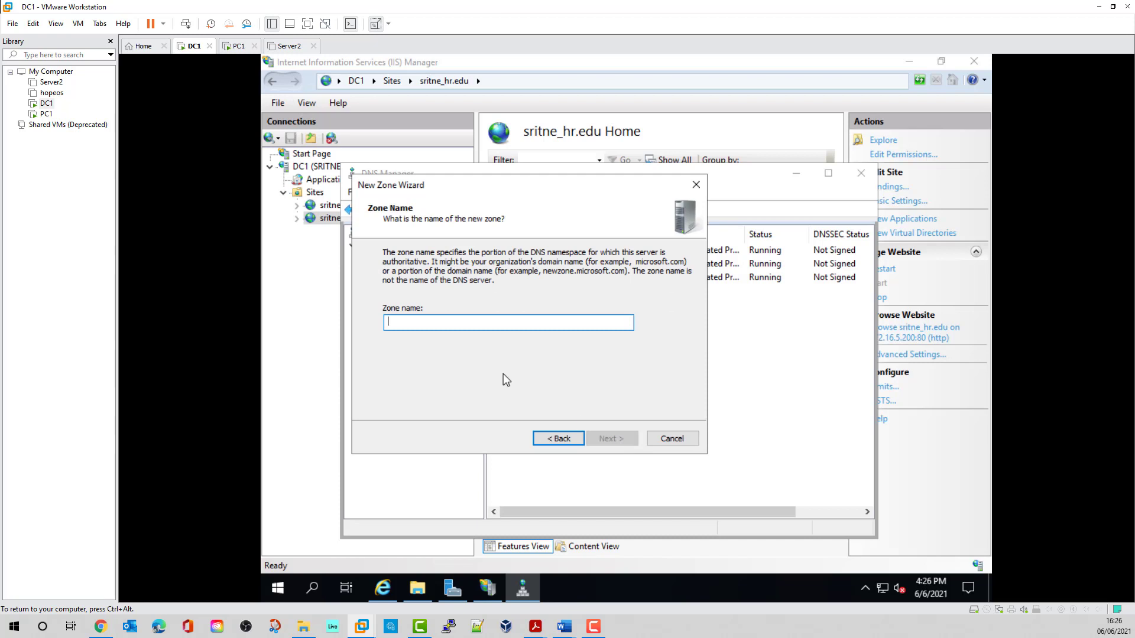
text(sri)
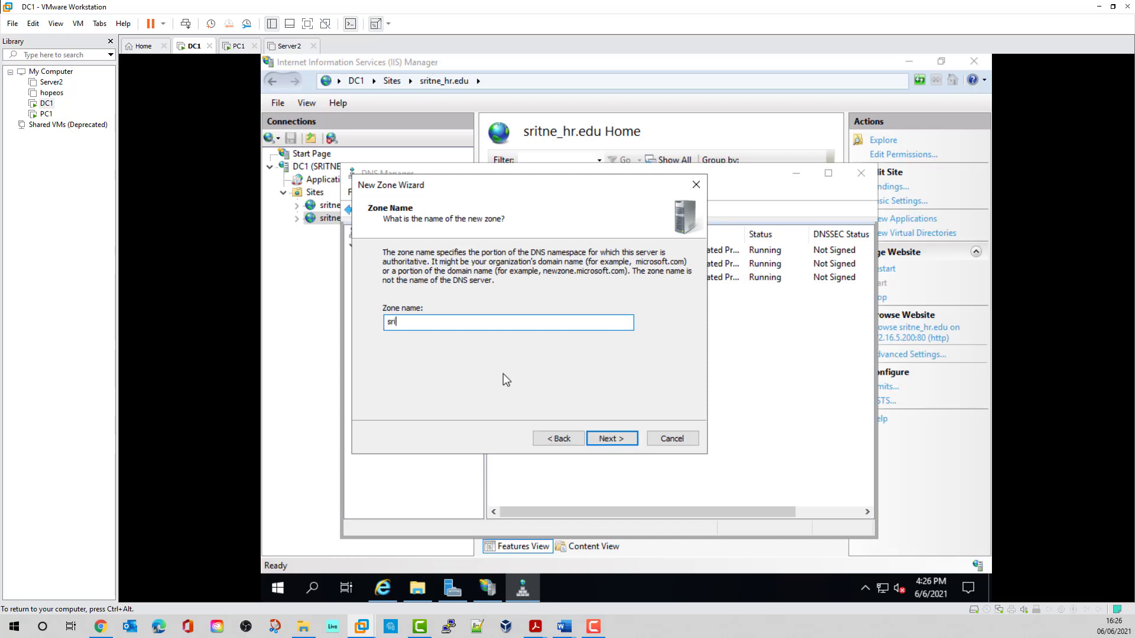
text(tne_hr.edu)
click(629, 439)
click(629, 439)
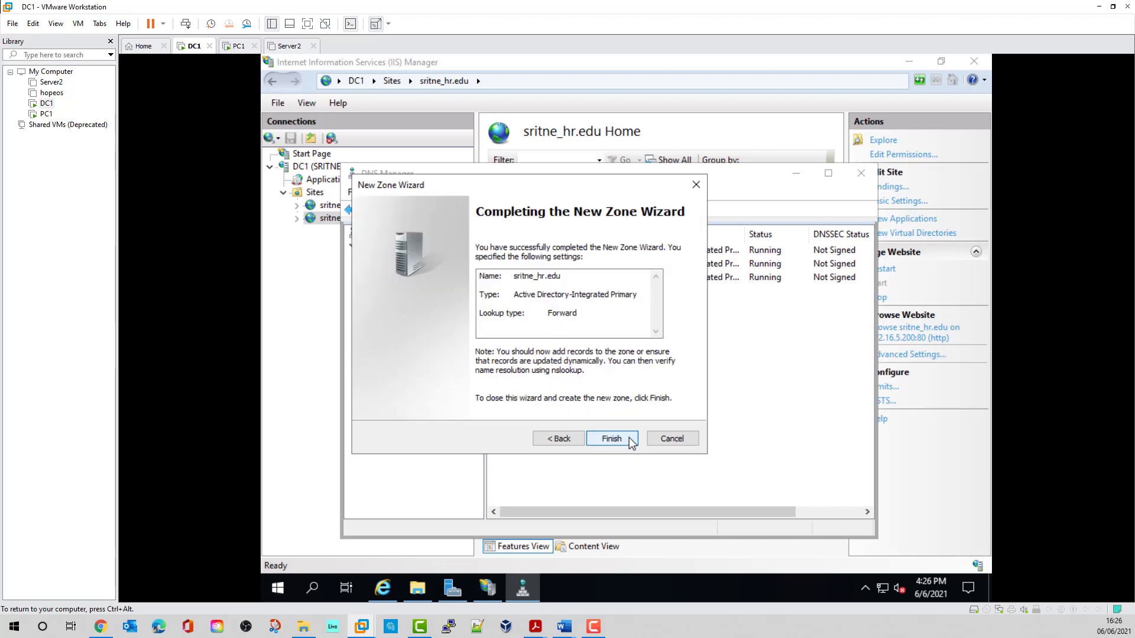
click(629, 438)
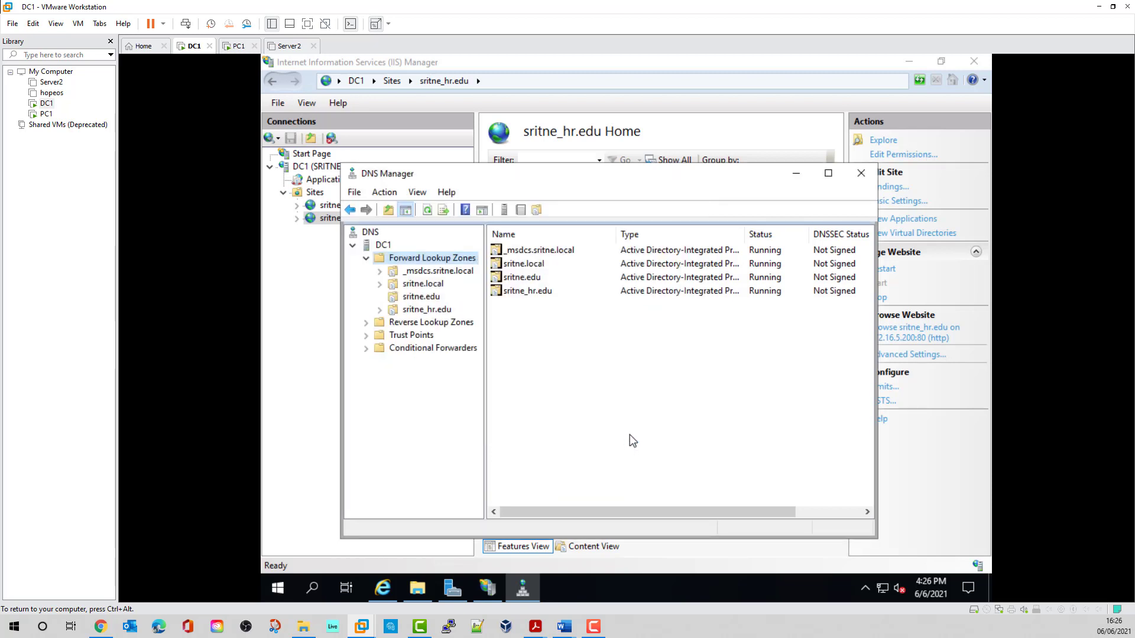
click(385, 587)
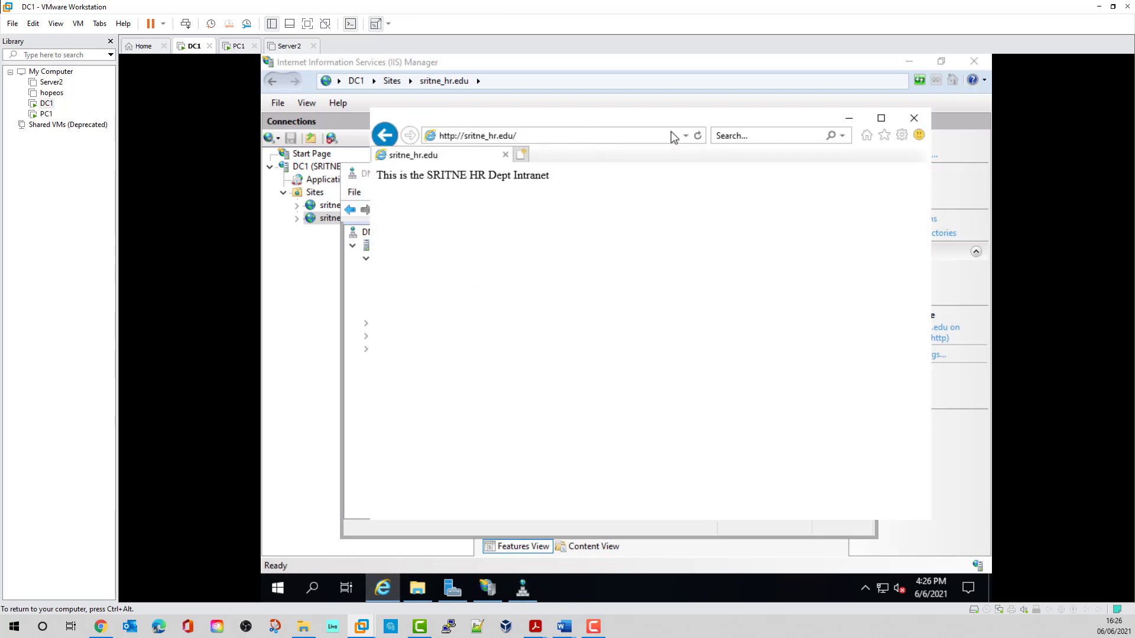
click(697, 135)
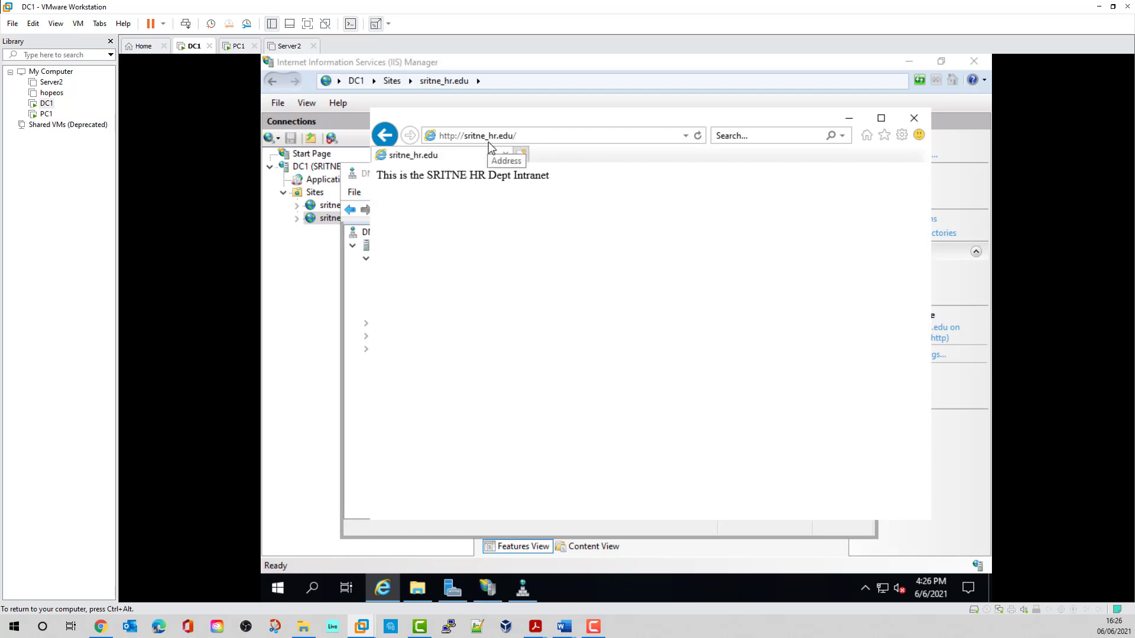
key(ctrl+alt)
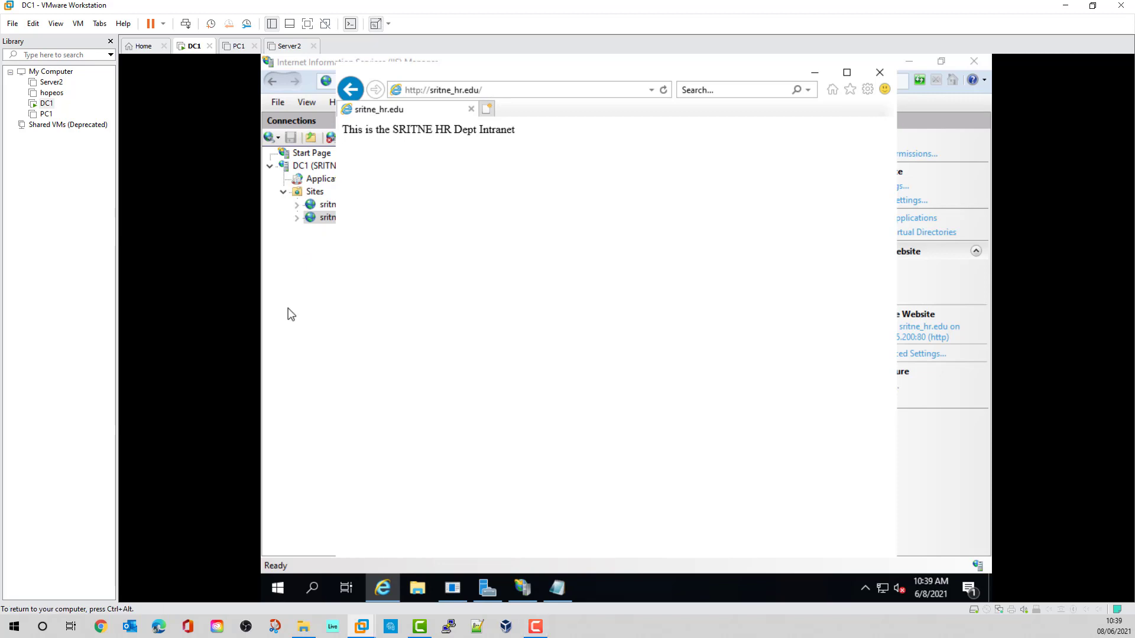
Return to IIS Manager and disable Anonymous Authentication for the sritne_hr.edu site
click(297, 295)
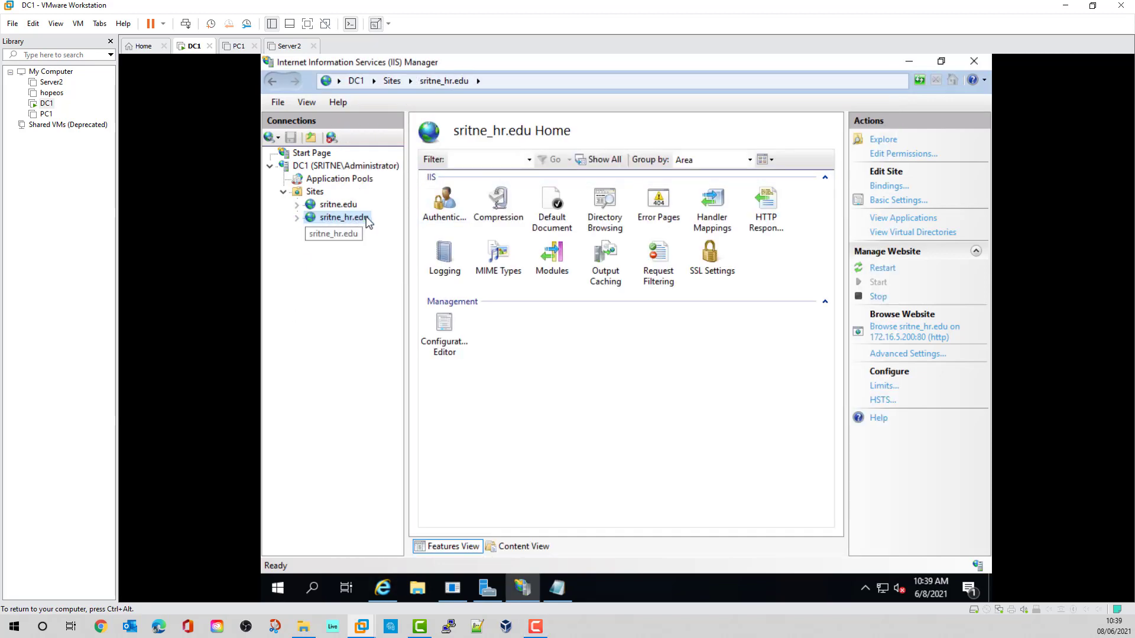
double_click(448, 203)
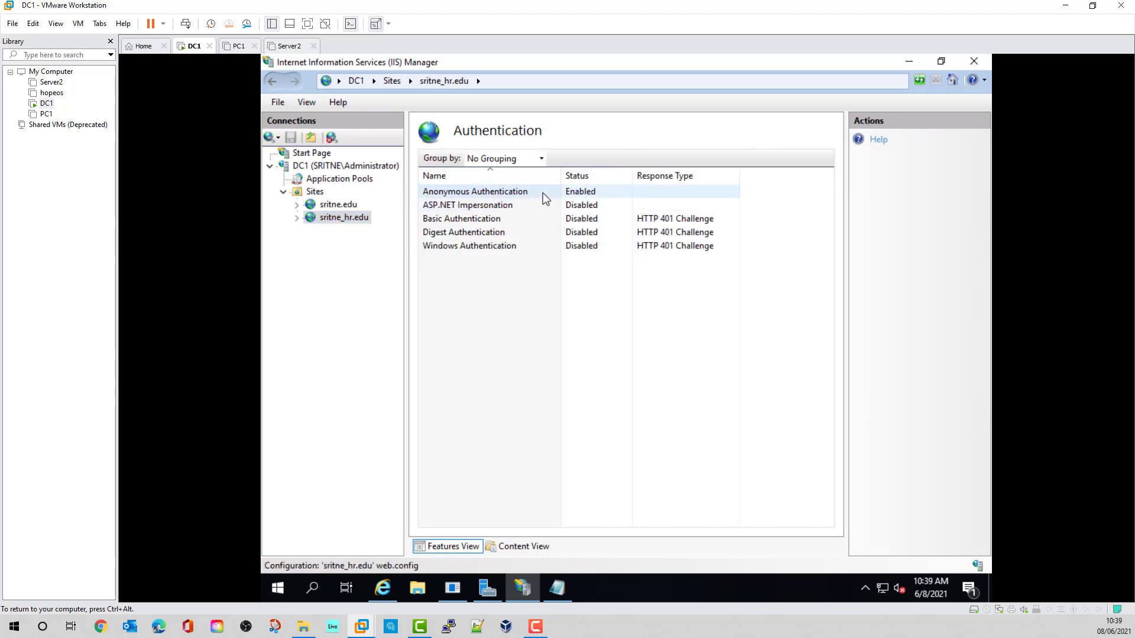
right_click(585, 192)
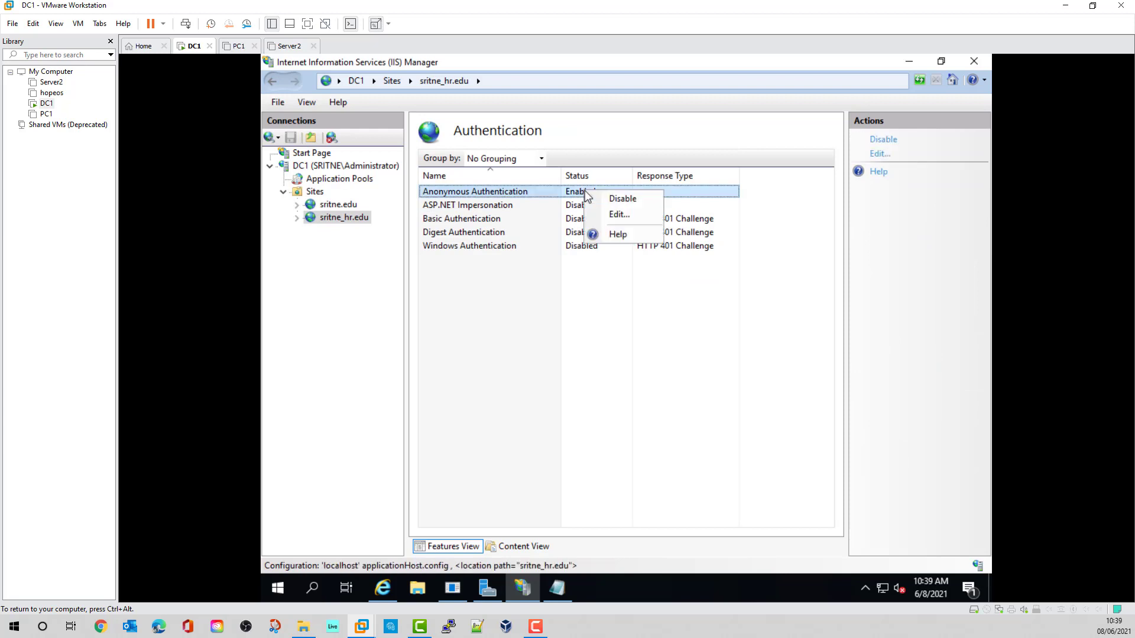
click(622, 199)
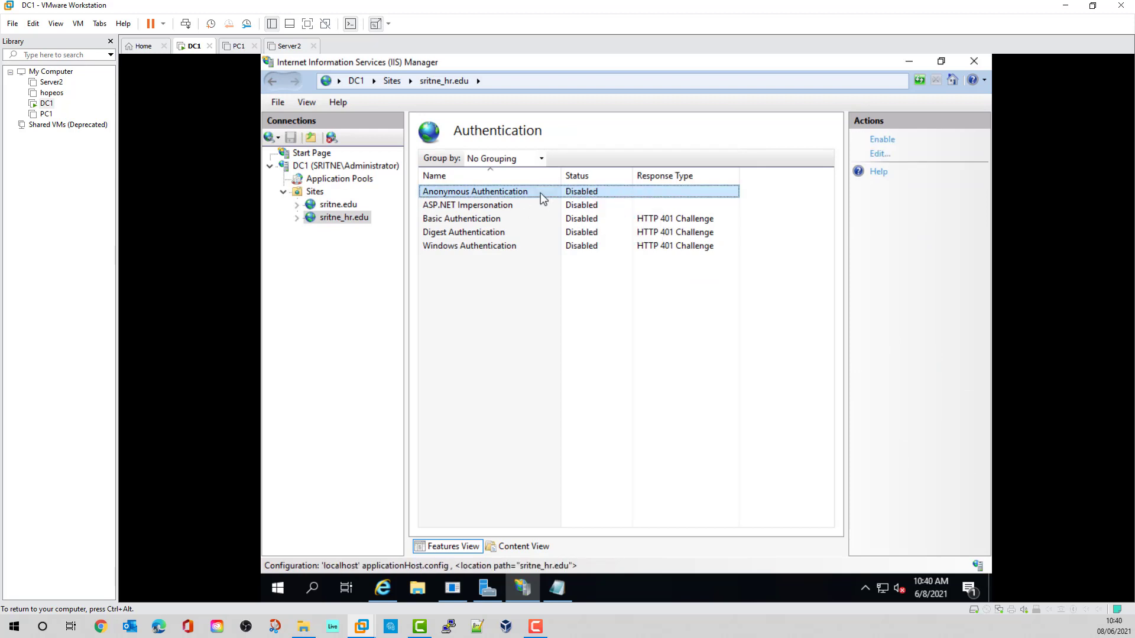
Enable Digest Authentication for the sritne_hr.edu site and restart the website
right_click(589, 231)
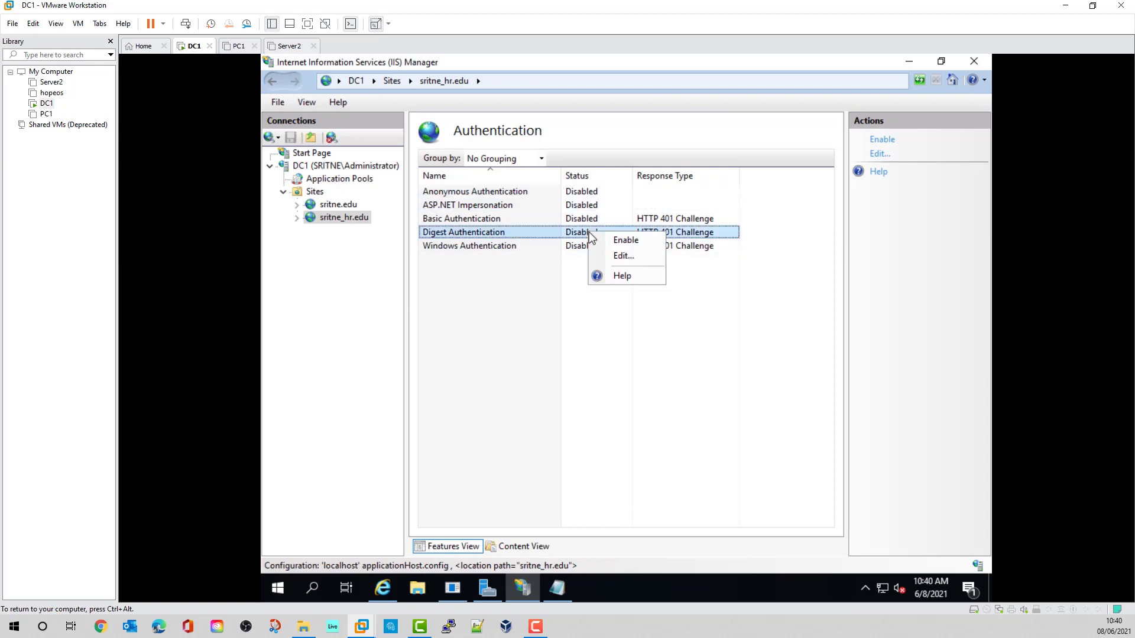
click(627, 237)
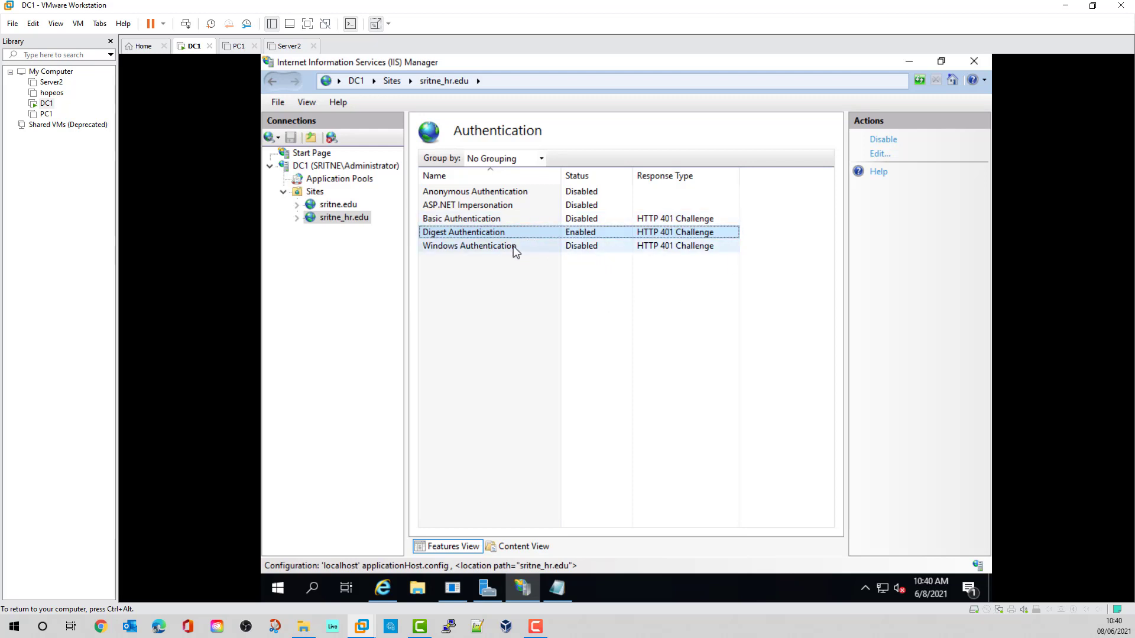
key(ctrl+alt)
click(600, 239)
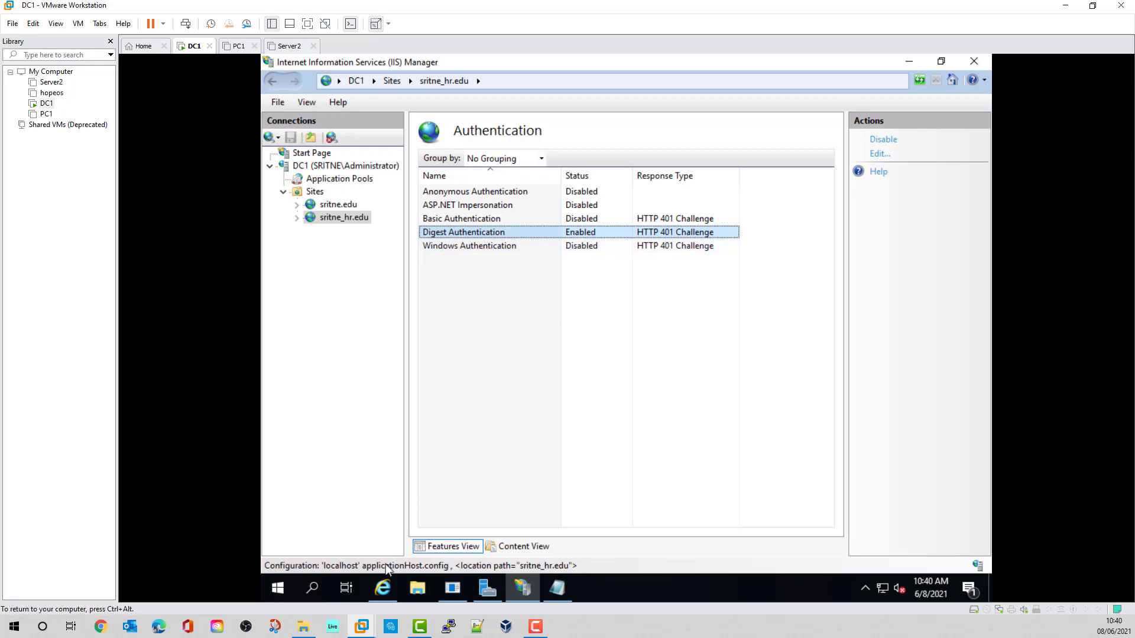
click(328, 219)
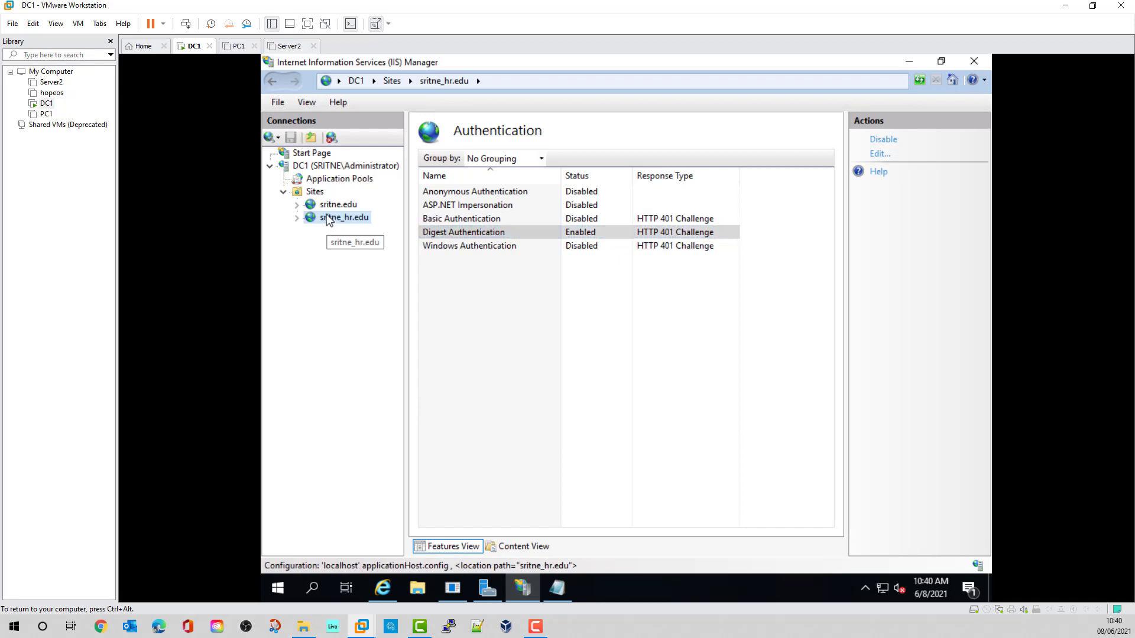
click(884, 269)
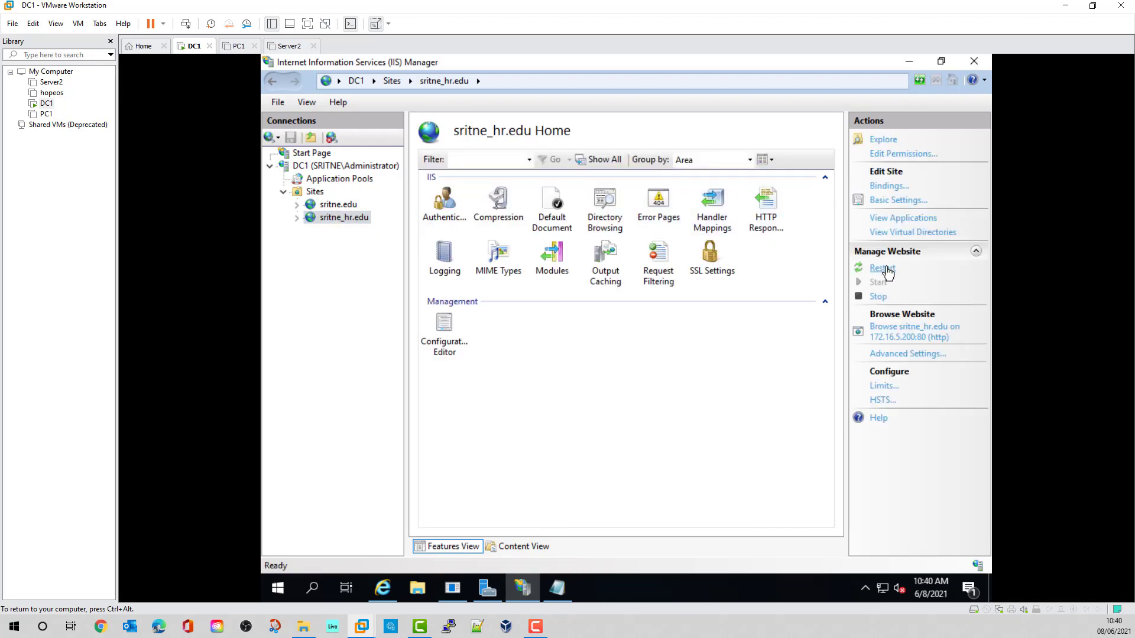
Reload sritne_hr.edu in Internet Explorer, sign in with a domain user's user name and password, and minimize the browser
click(383, 588)
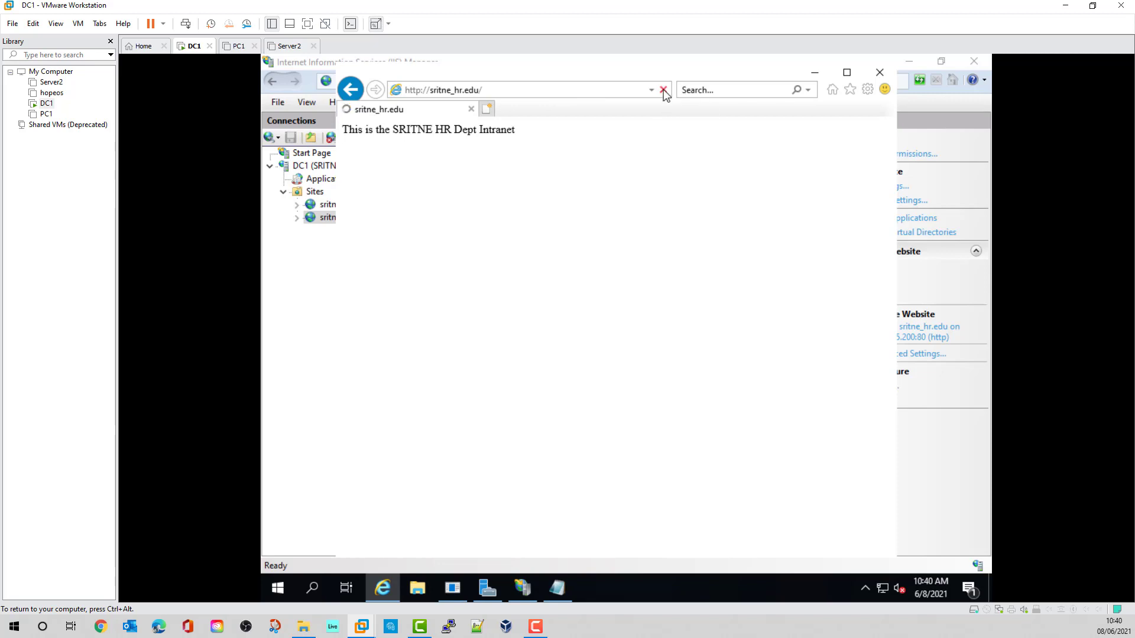
click(664, 90)
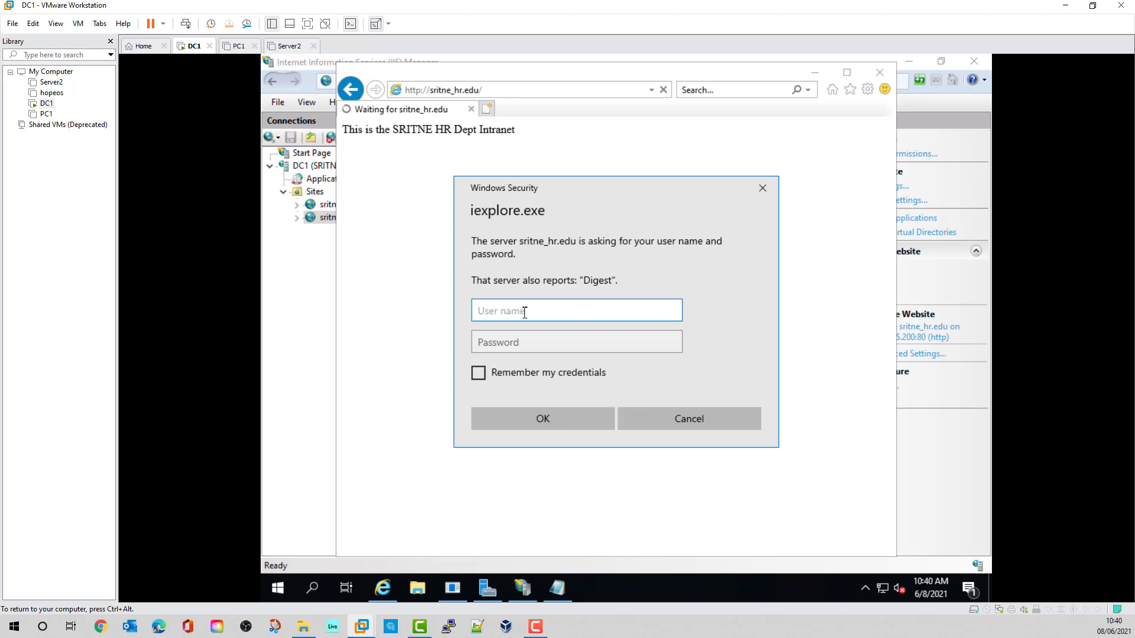
text(jack.black)
click(520, 347)
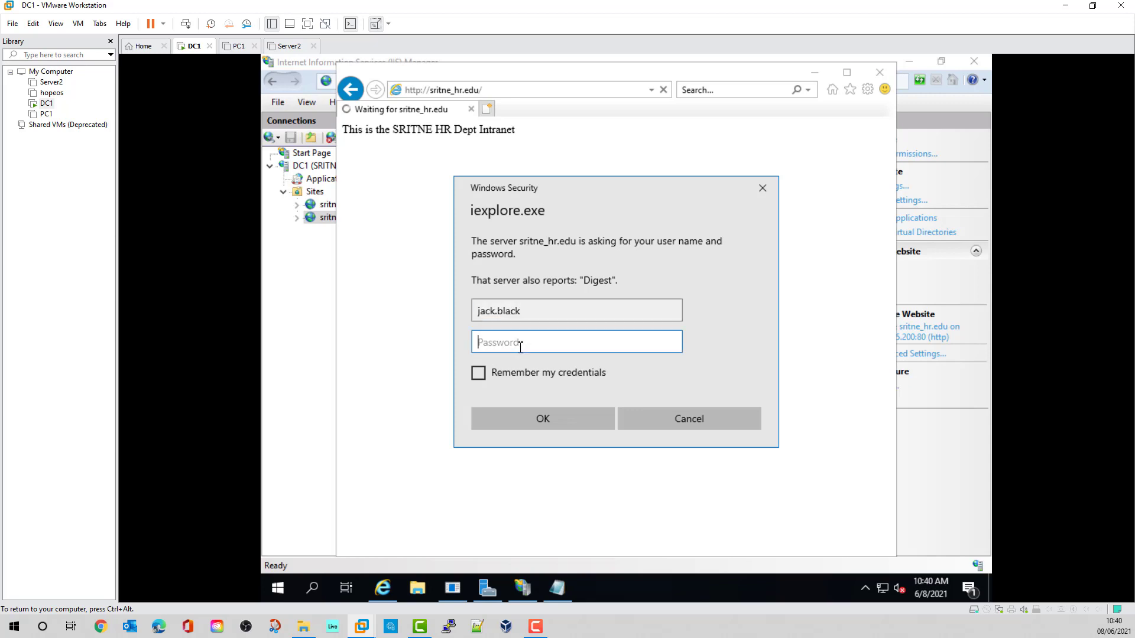
text(P)
click(542, 421)
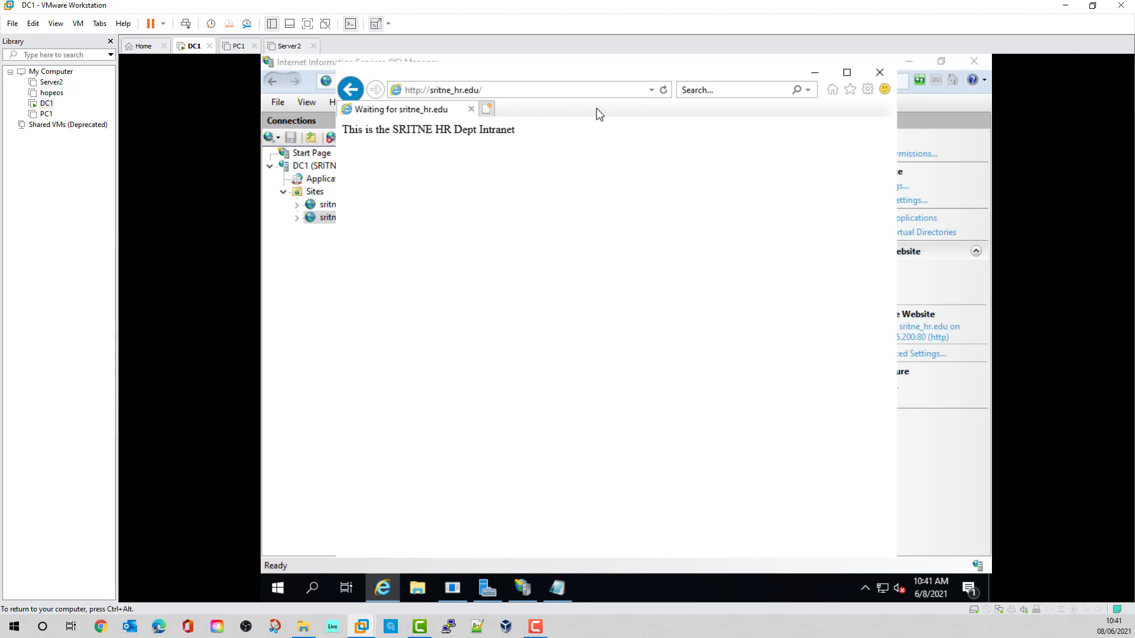
click(813, 72)
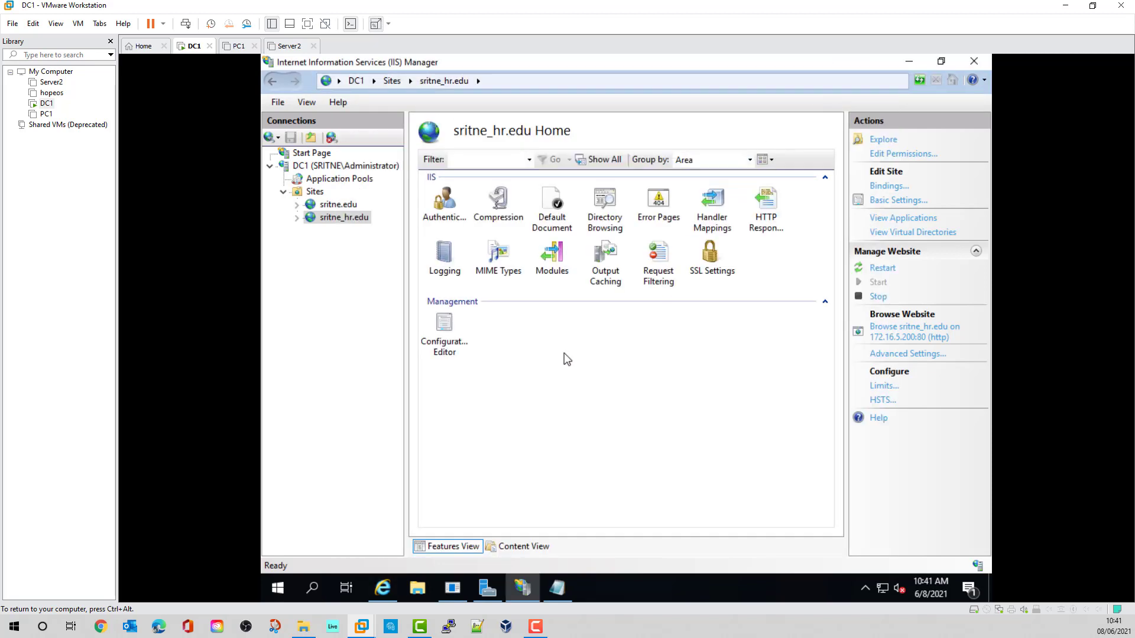
Open the sritne_hr.edu site's folder permissions in IIS Manager and show the security entries of the Users group
right_click(445, 207)
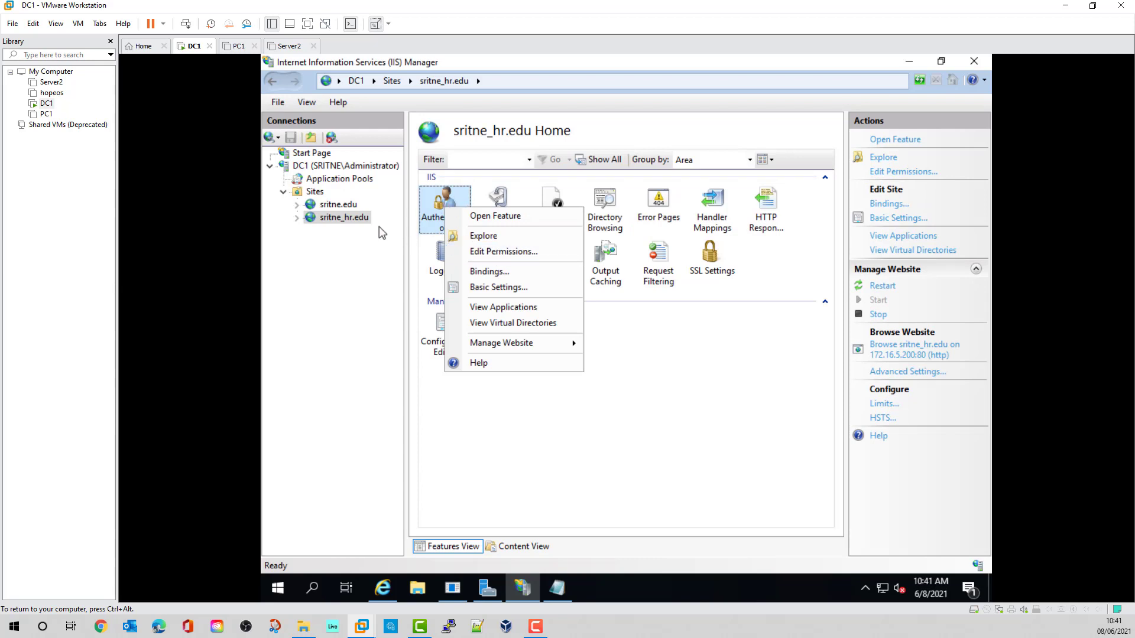
click(360, 218)
right_click(360, 219)
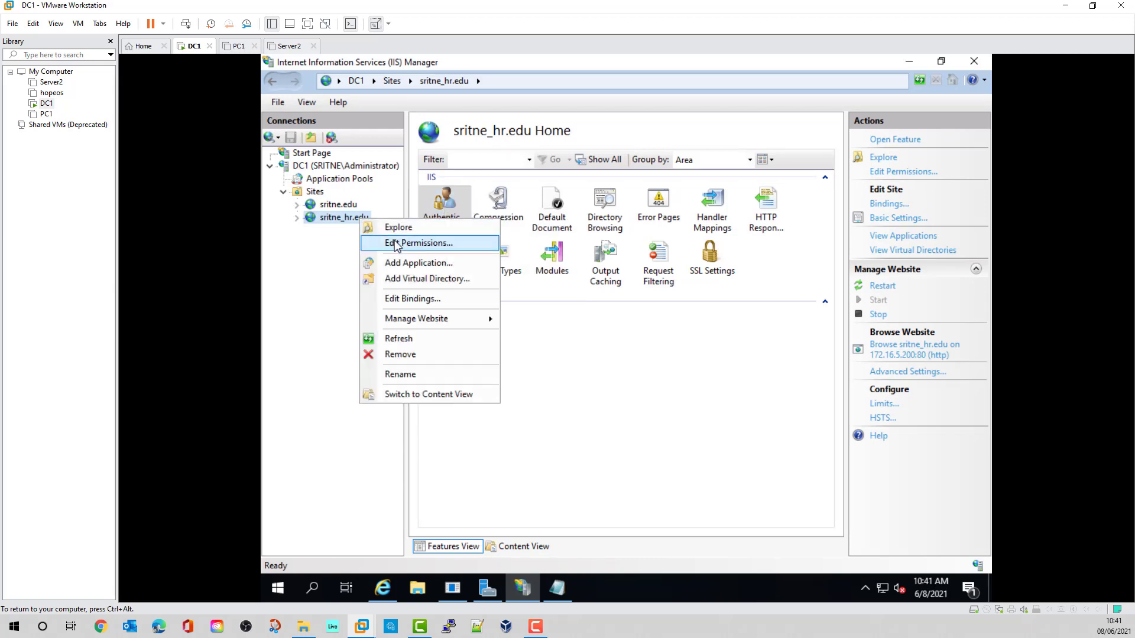
click(892, 171)
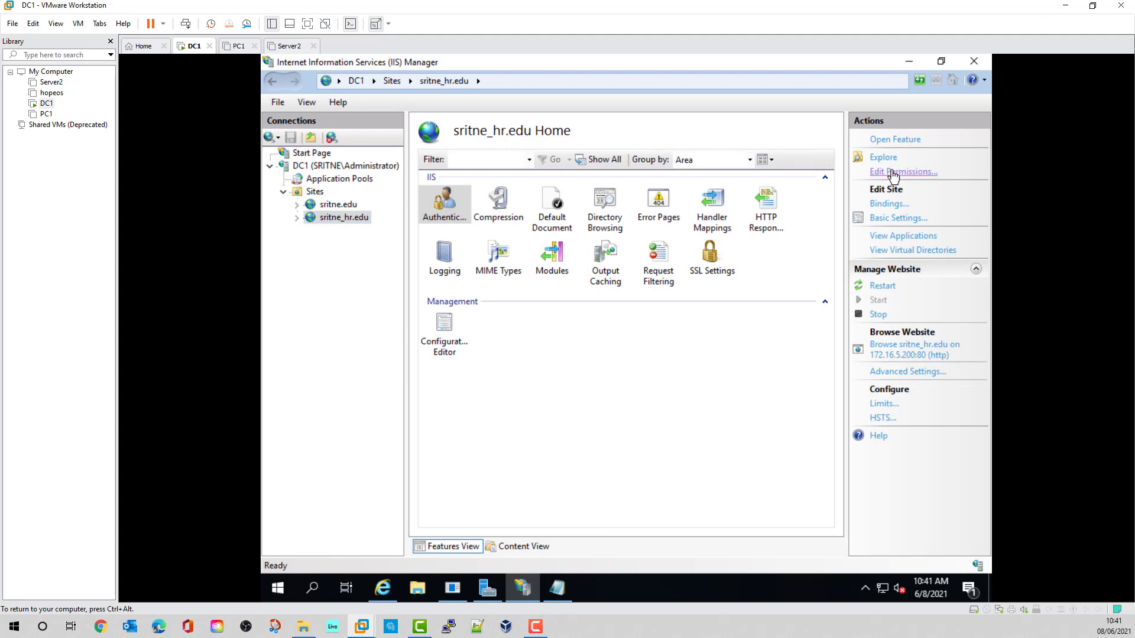
drag(857, 177, 669, 153)
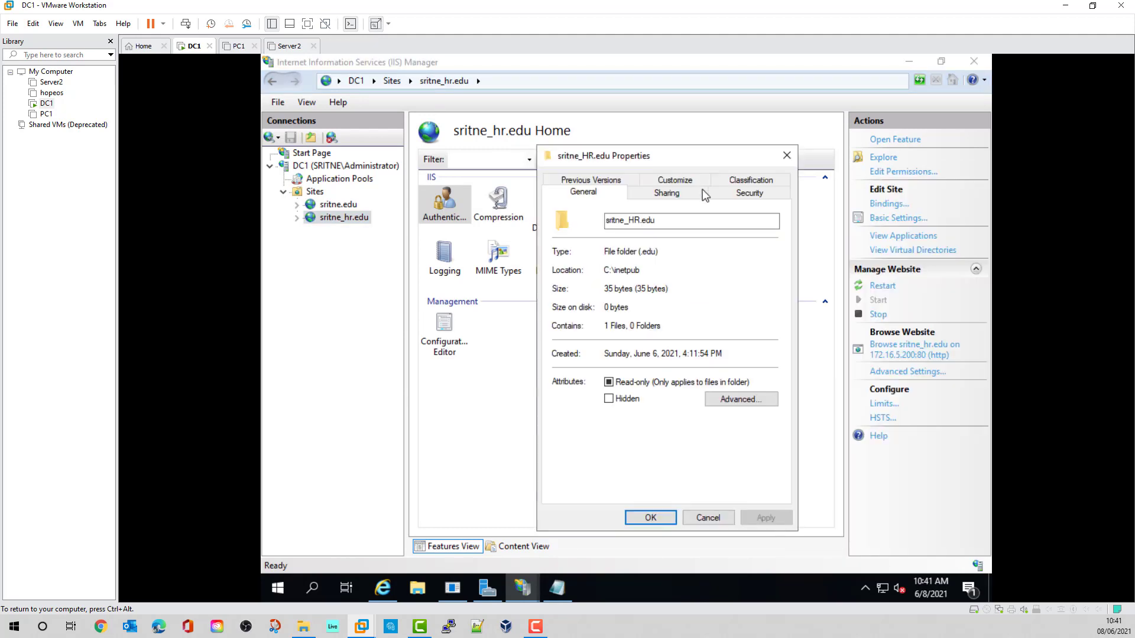
click(752, 193)
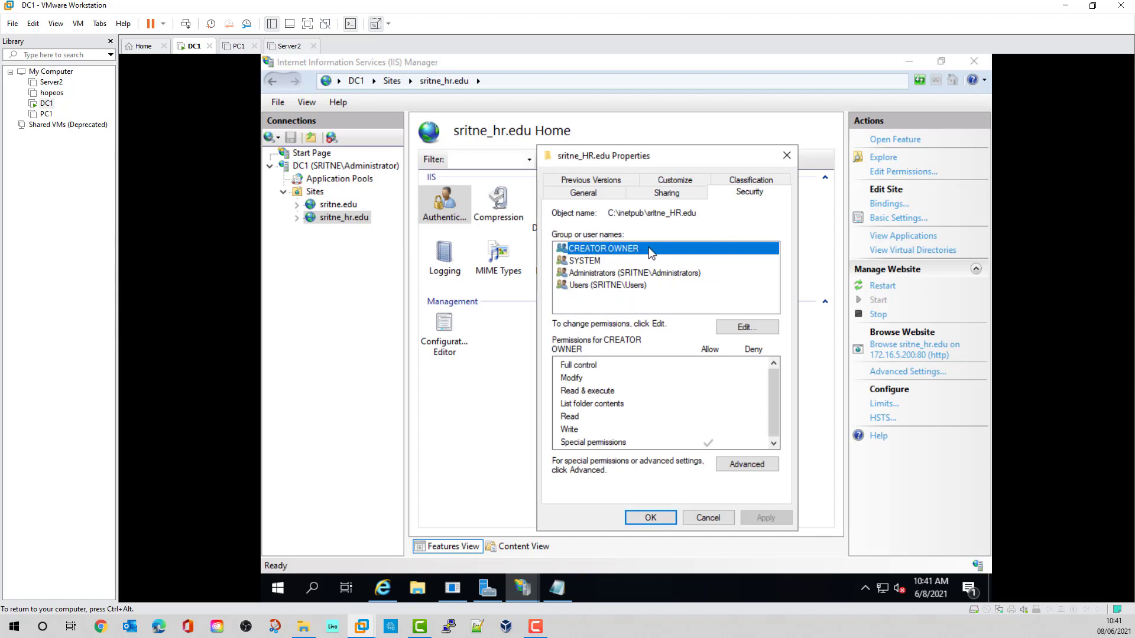
click(595, 286)
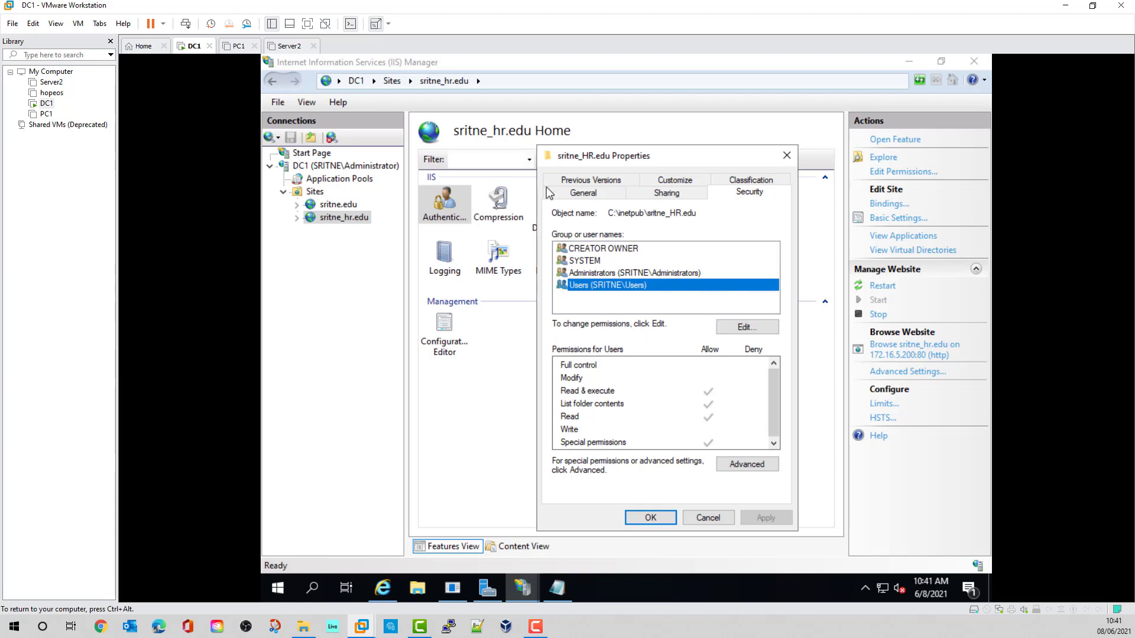
Try to remove the Users group from the sritne_HR.edu folder's permissions, and cancel the permission editing
click(748, 328)
click(638, 341)
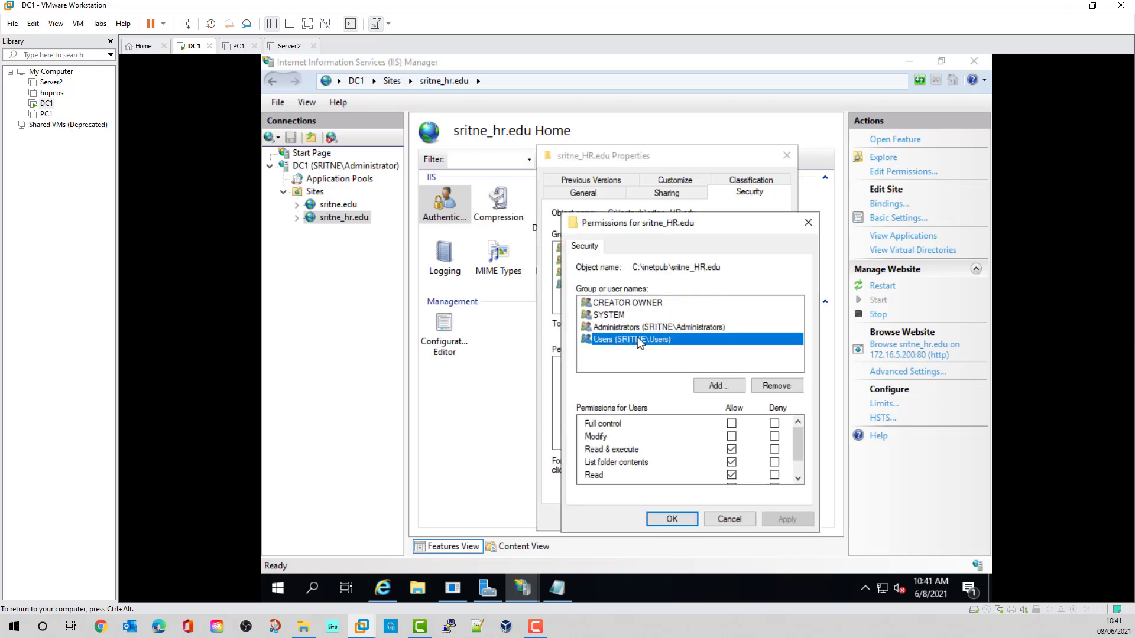
click(785, 388)
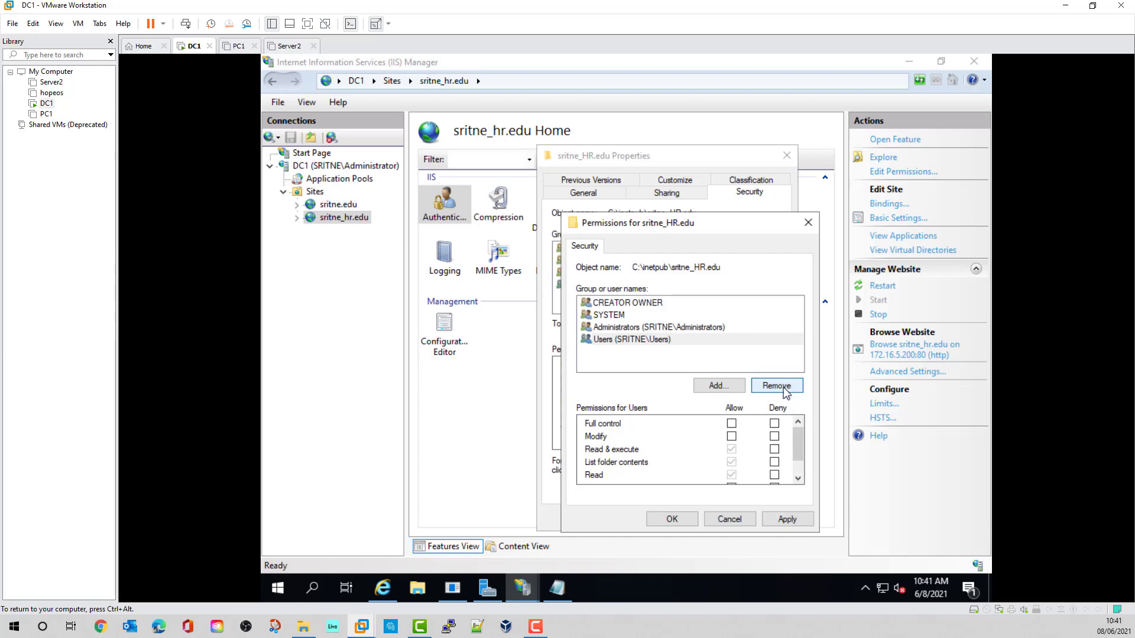
click(786, 389)
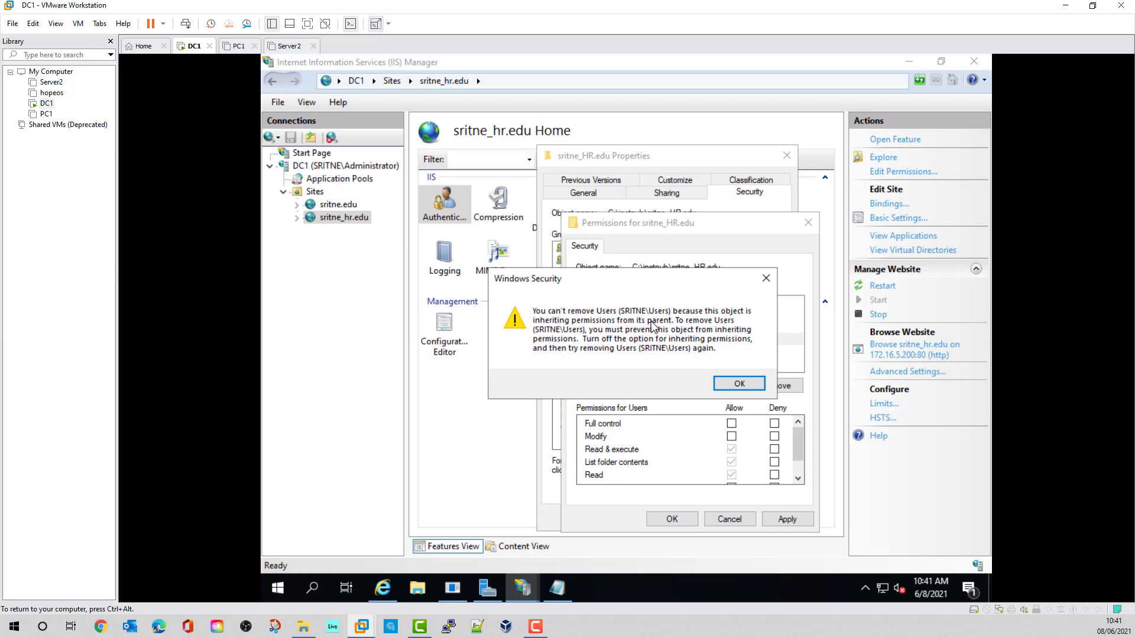
click(739, 385)
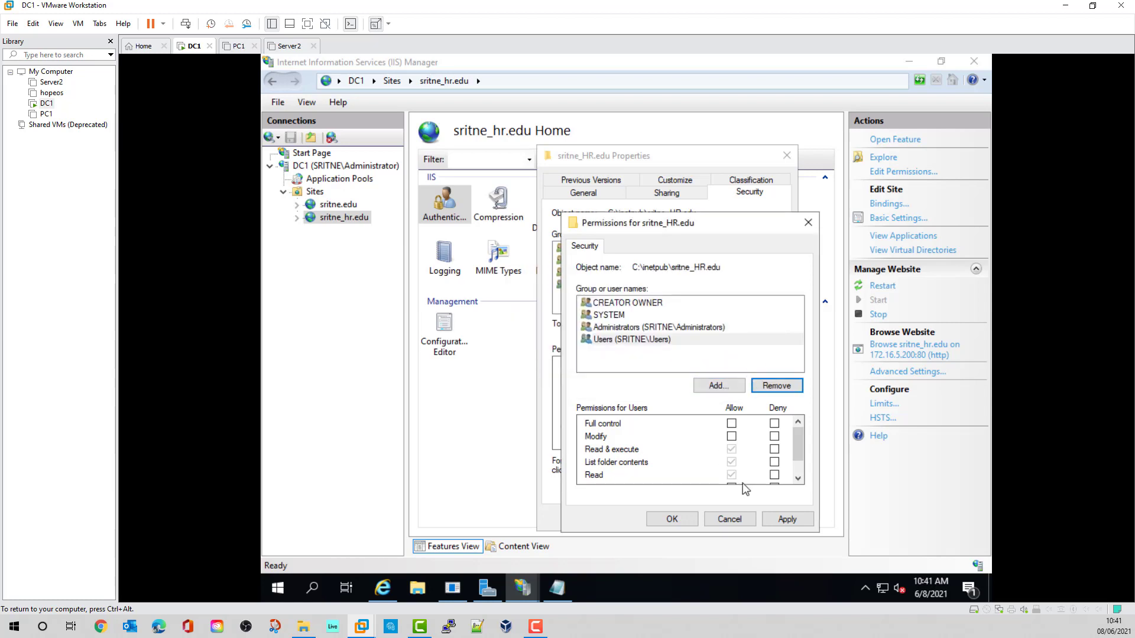
click(731, 519)
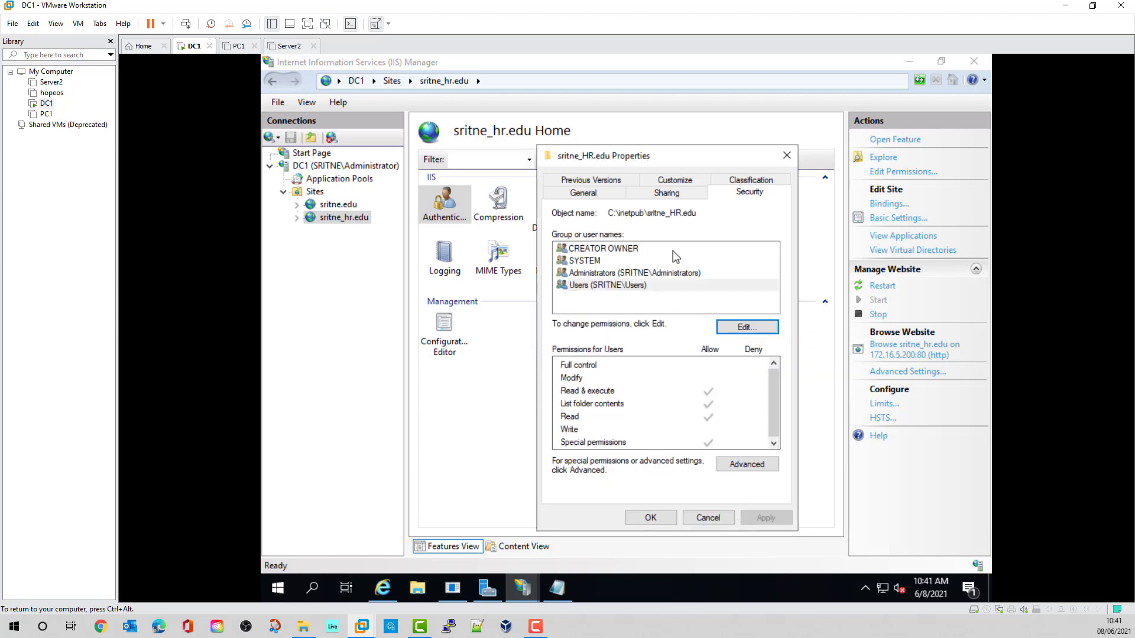
Disable inheritance in the sritne_HR.edu folder's advanced security settings, removing all inherited permissions, and apply the change
click(748, 465)
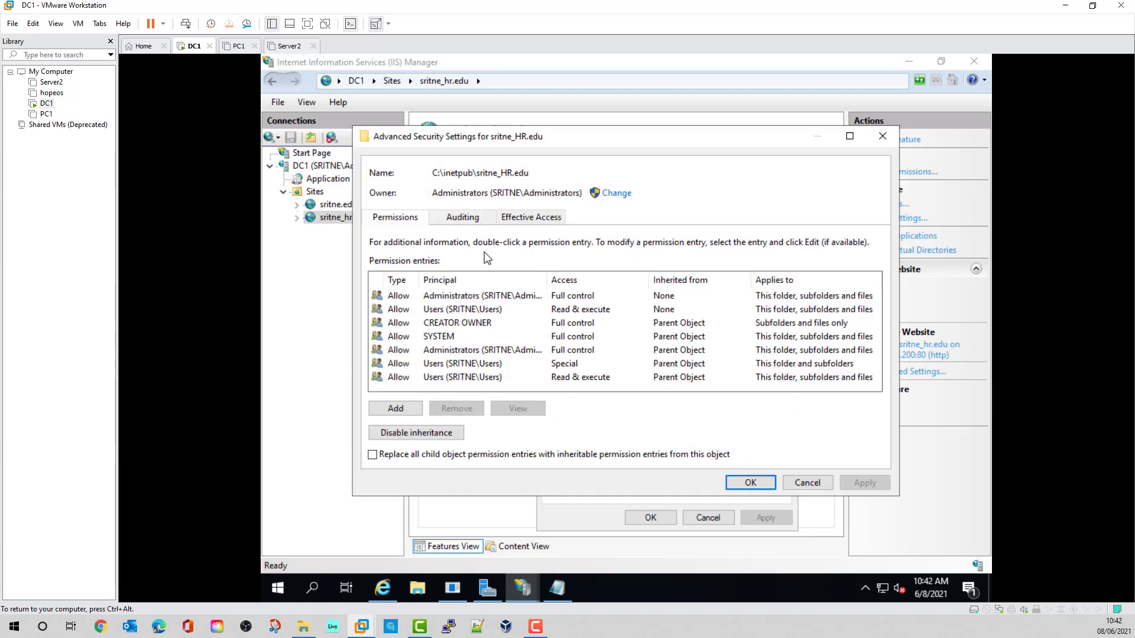
click(422, 434)
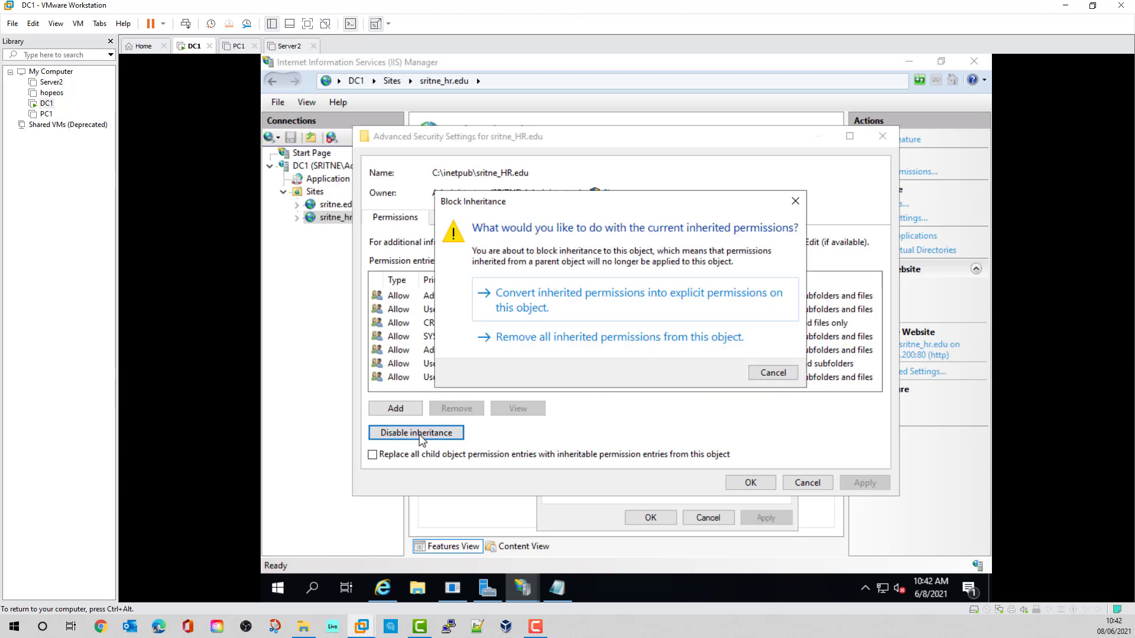
click(579, 338)
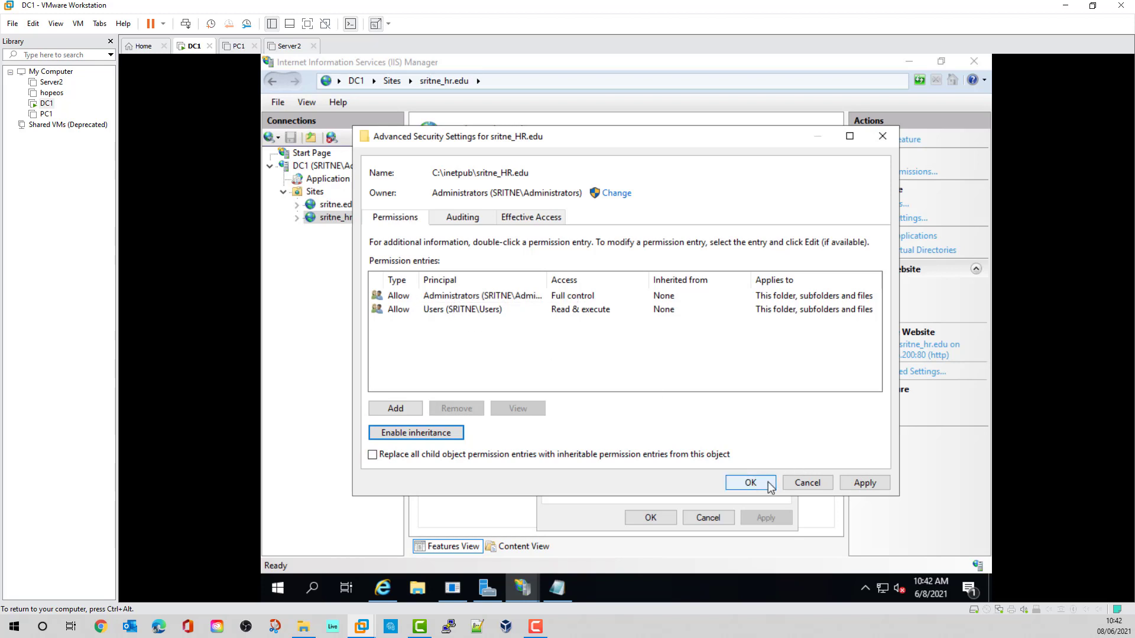
click(864, 483)
click(750, 483)
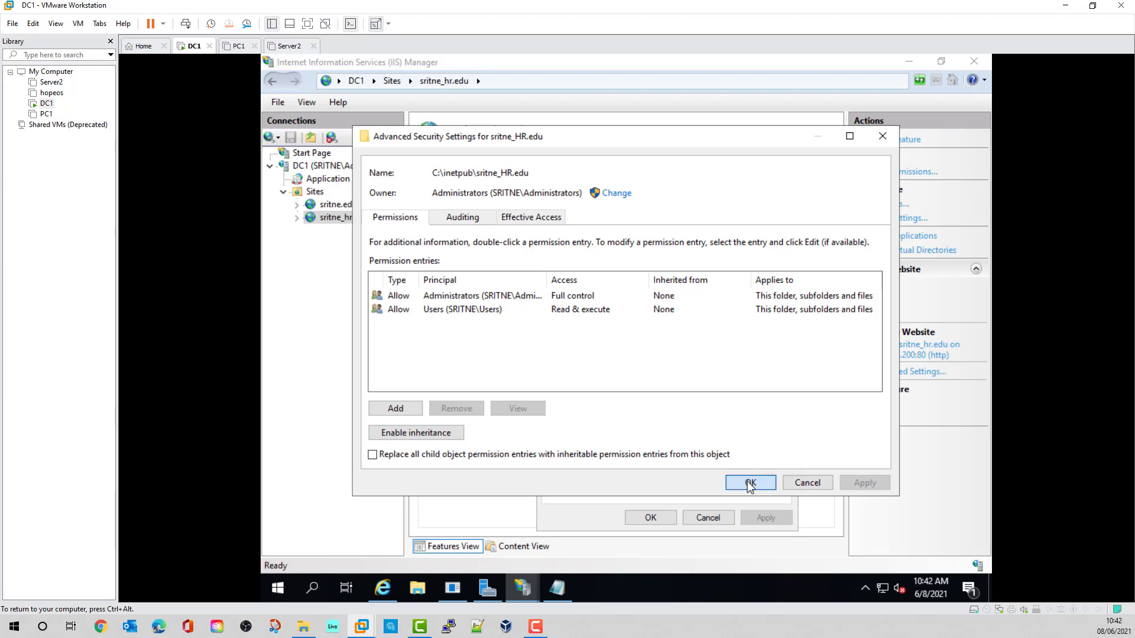
Remove the Users group from the sritne_HR.edu folder's permissions
click(623, 265)
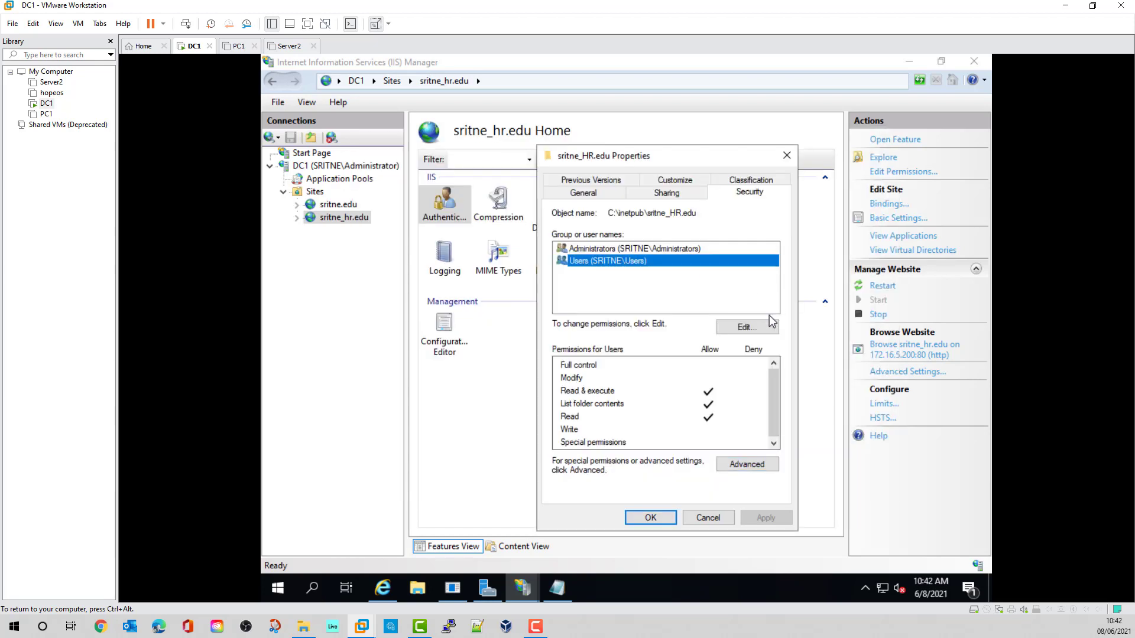
click(758, 324)
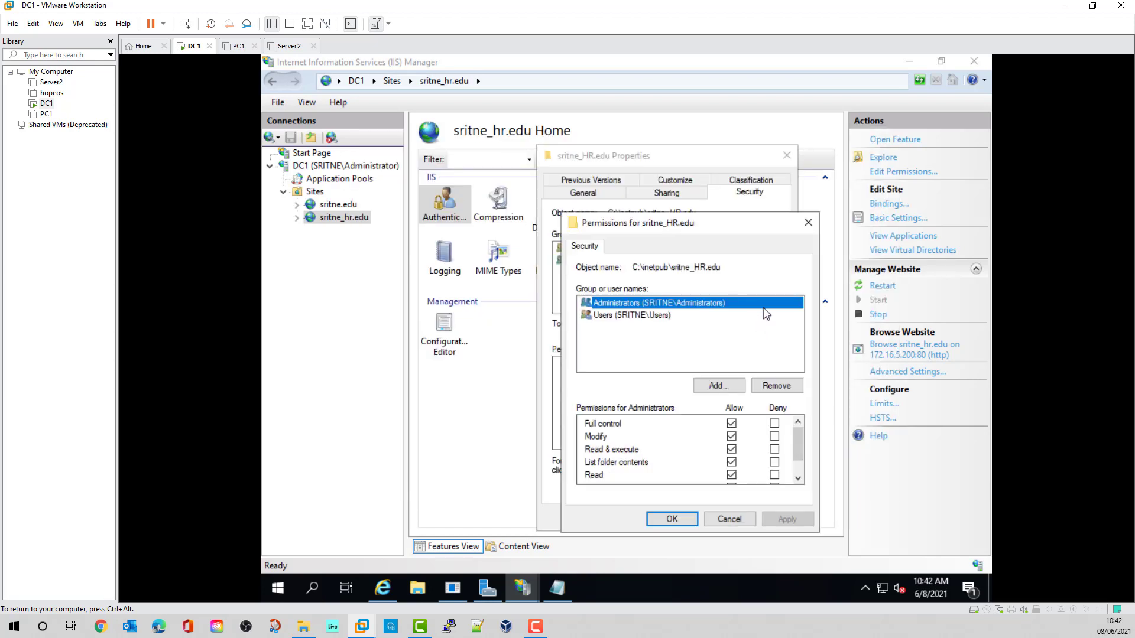
click(640, 315)
click(782, 387)
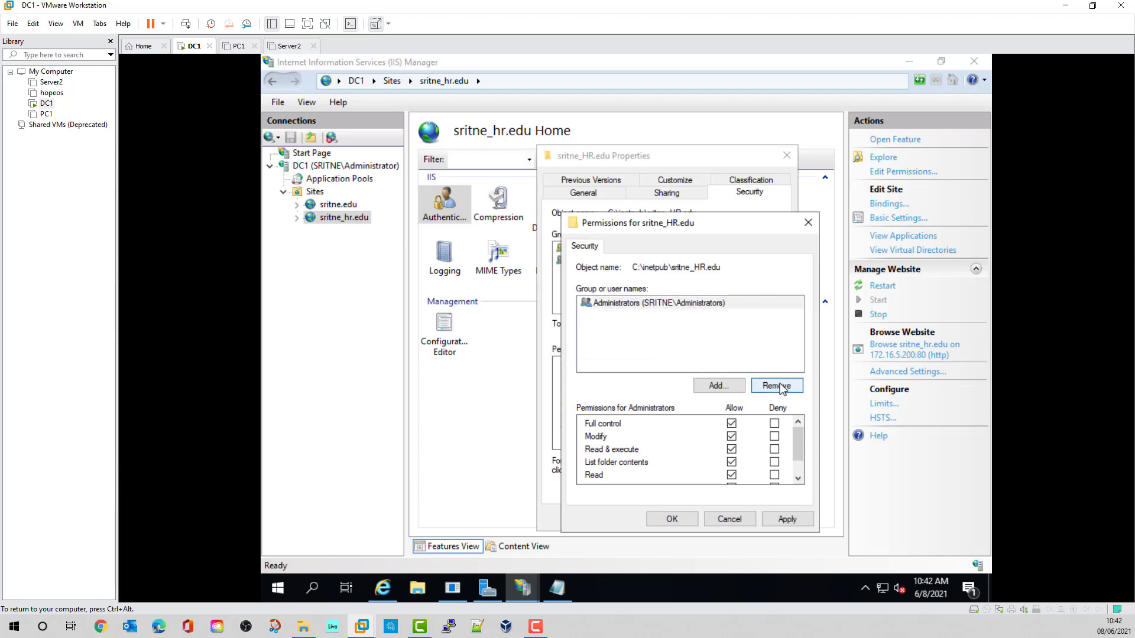
Add the HR group to the sritne_HR.edu folder's permissions, checking its name, and apply the change
click(722, 387)
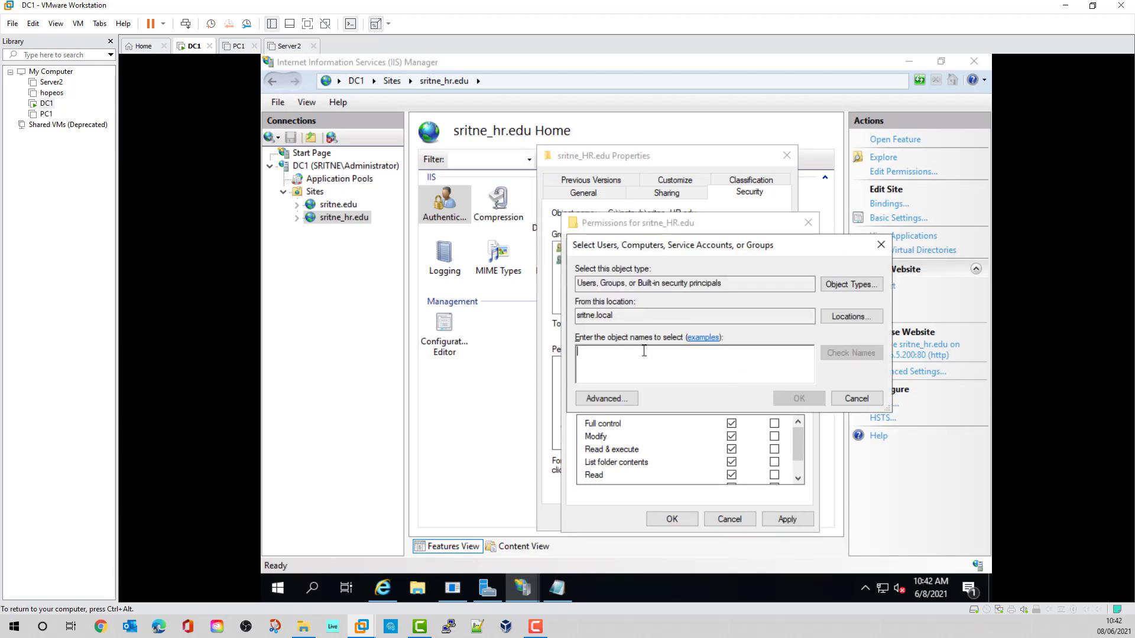
text(HR)
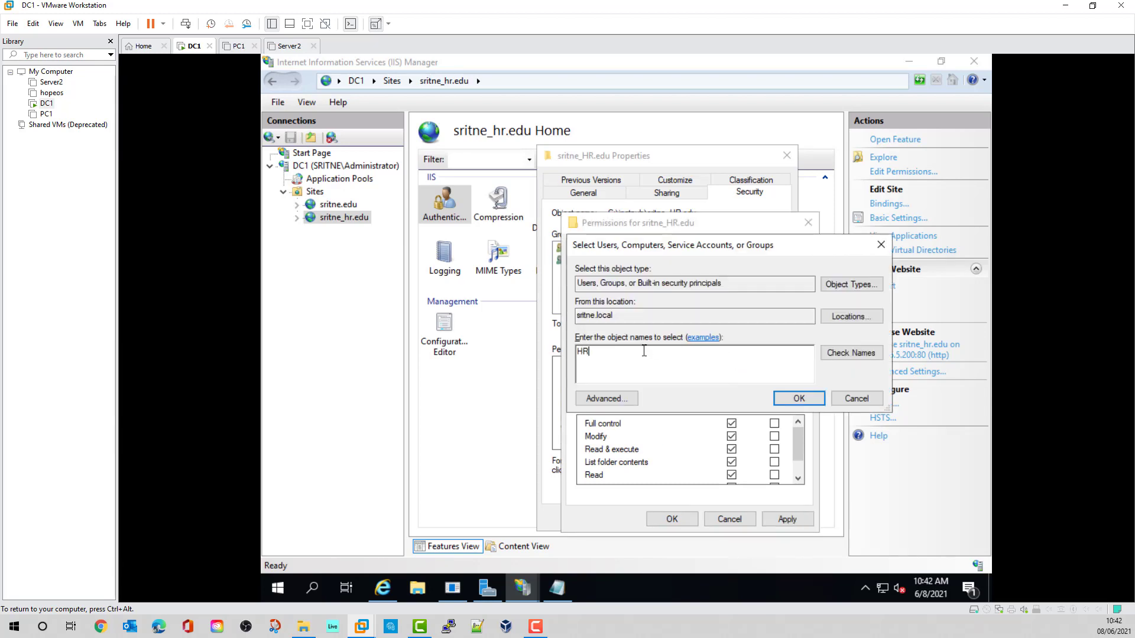
click(862, 352)
click(798, 398)
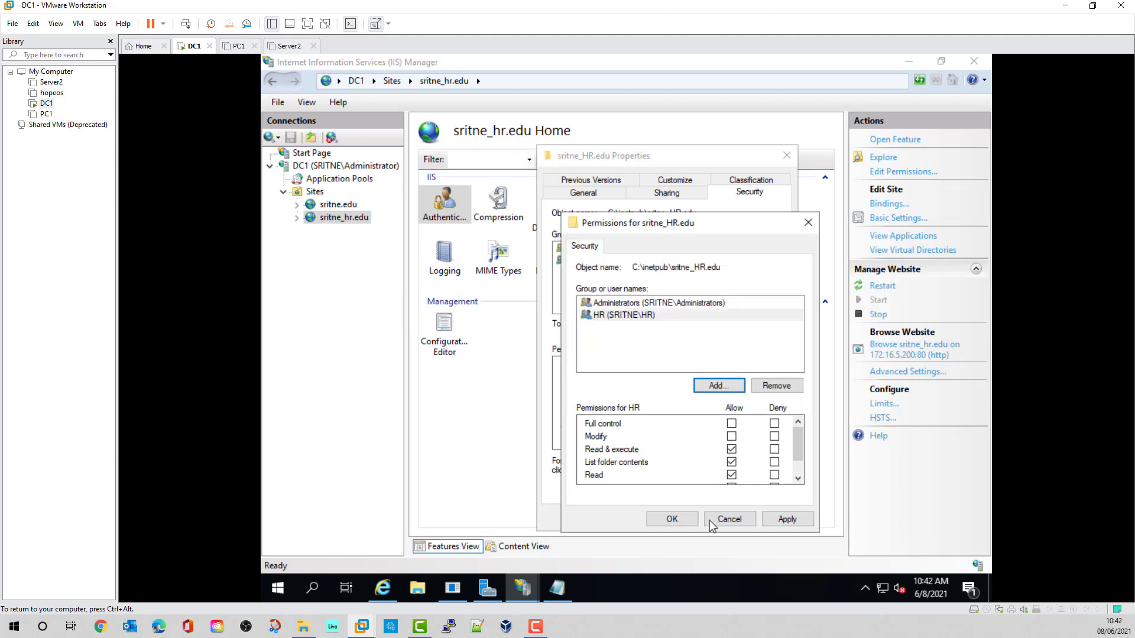
click(790, 522)
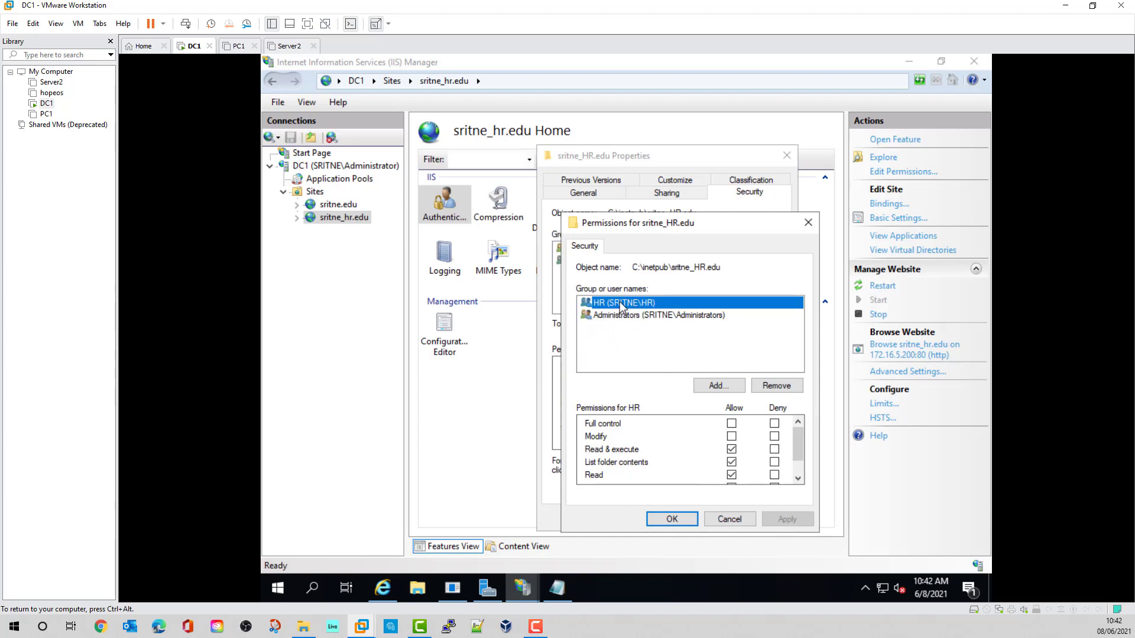
Allow the HR group Full control of the sritne_HR.edu folder, close its properties, and restart the sritne_hr.edu website
click(616, 316)
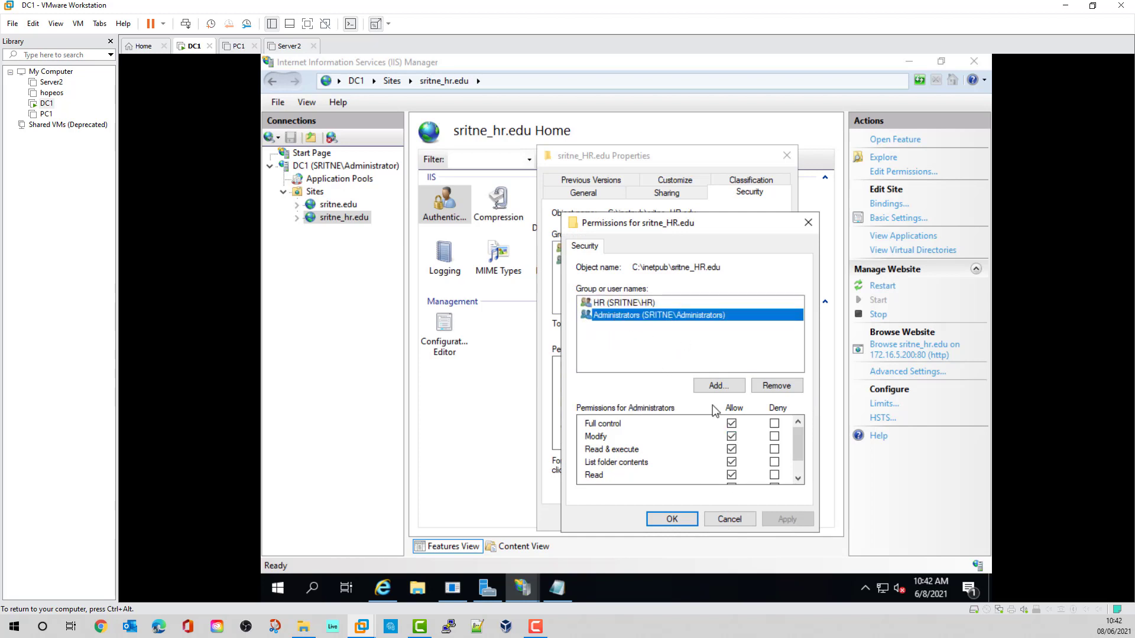
click(635, 304)
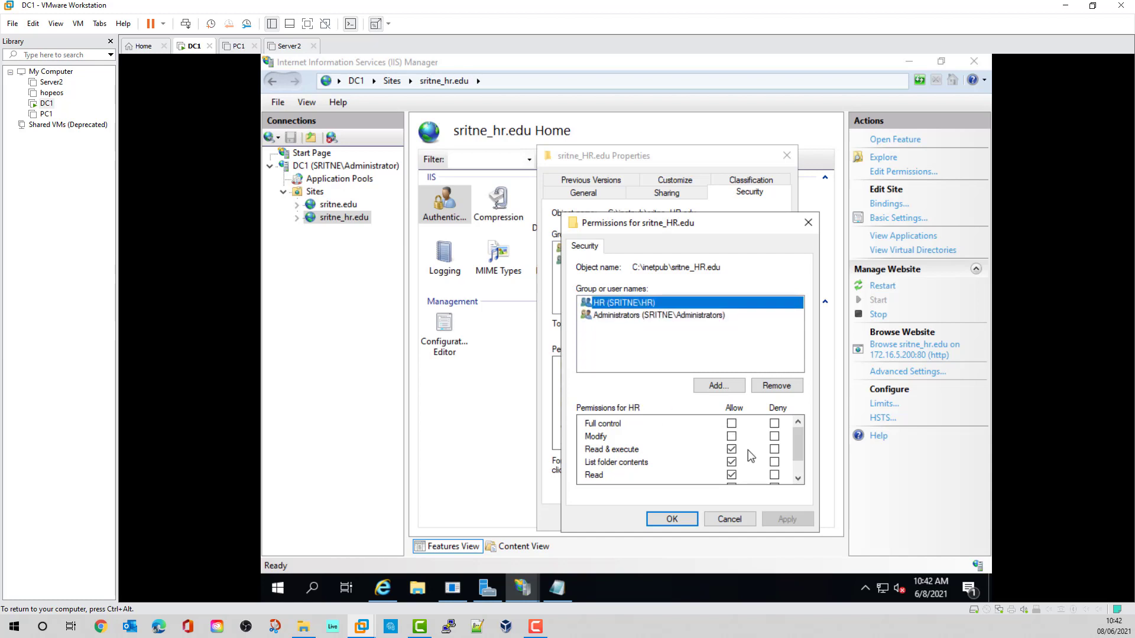
click(732, 424)
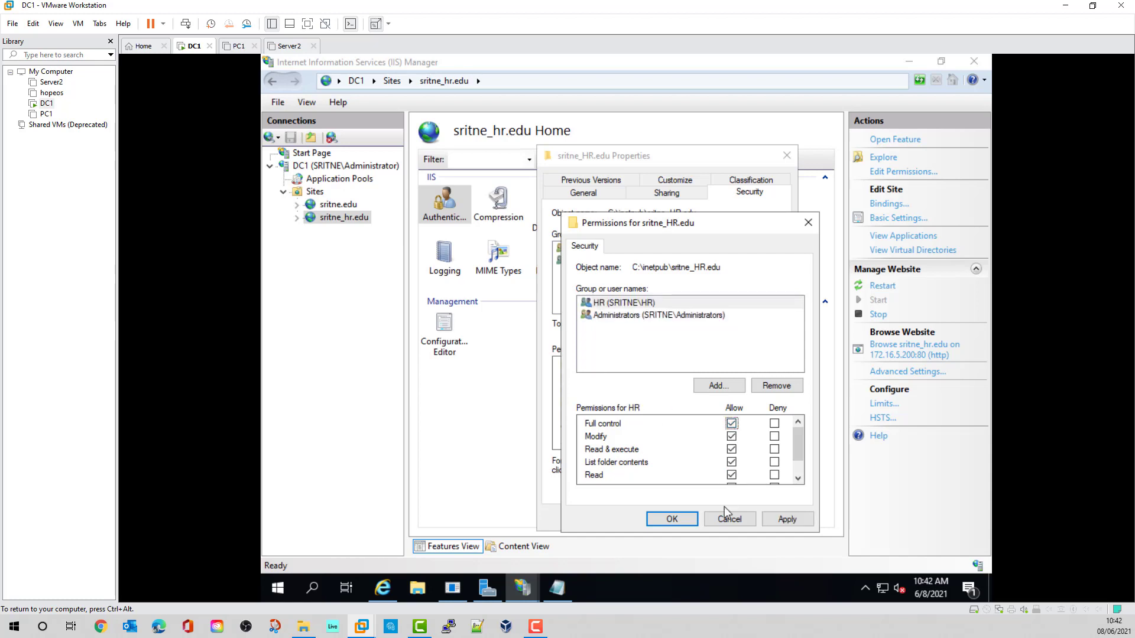
click(672, 520)
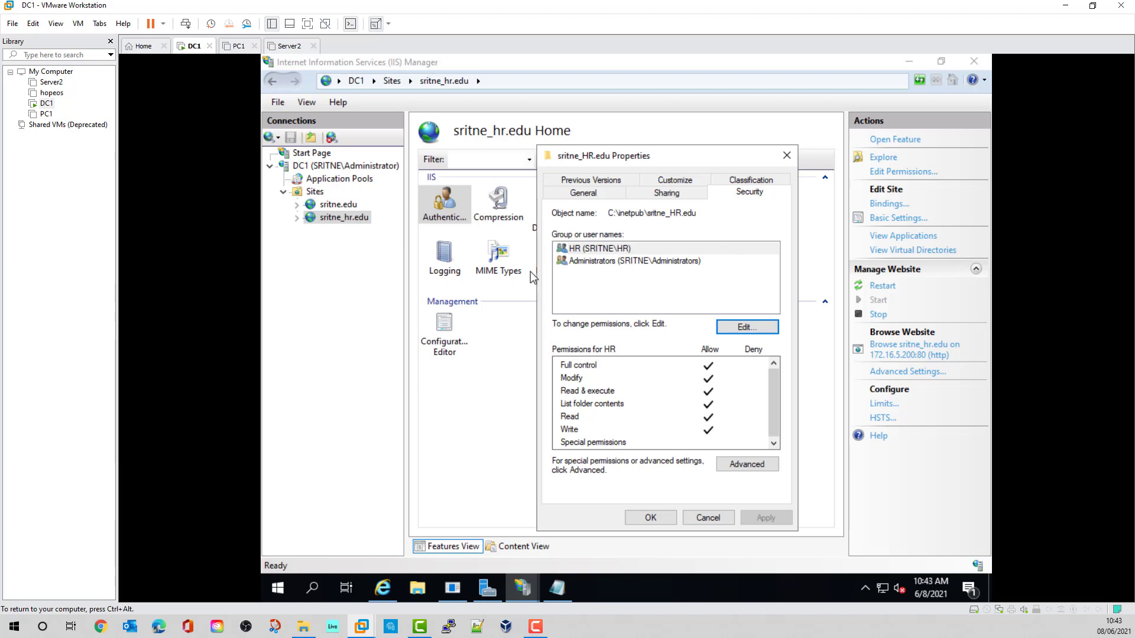
click(650, 518)
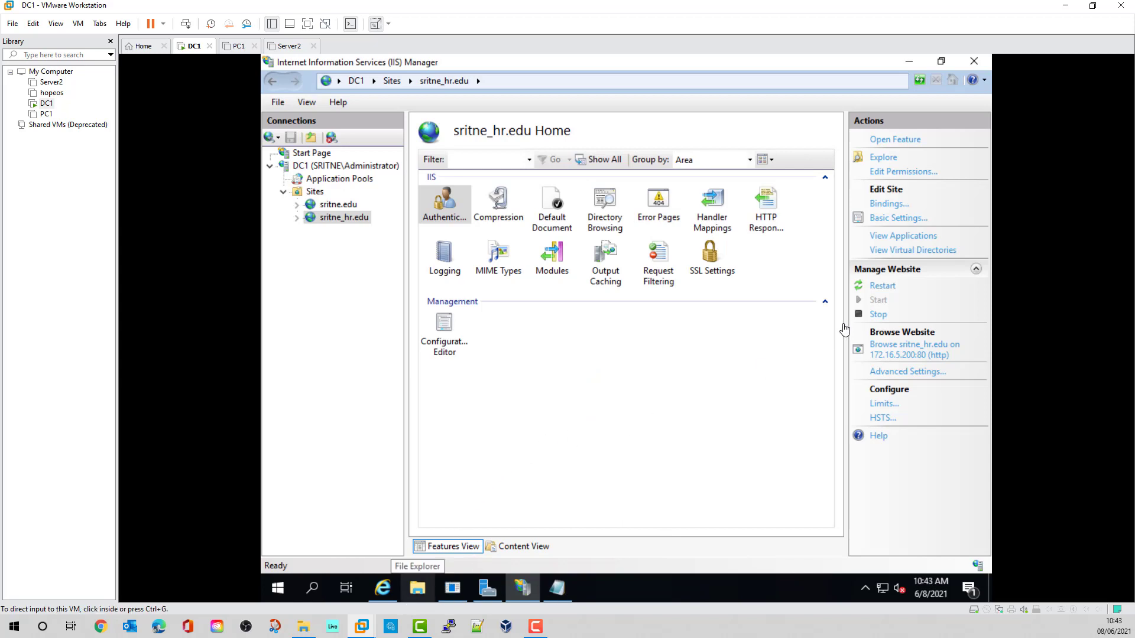
click(882, 292)
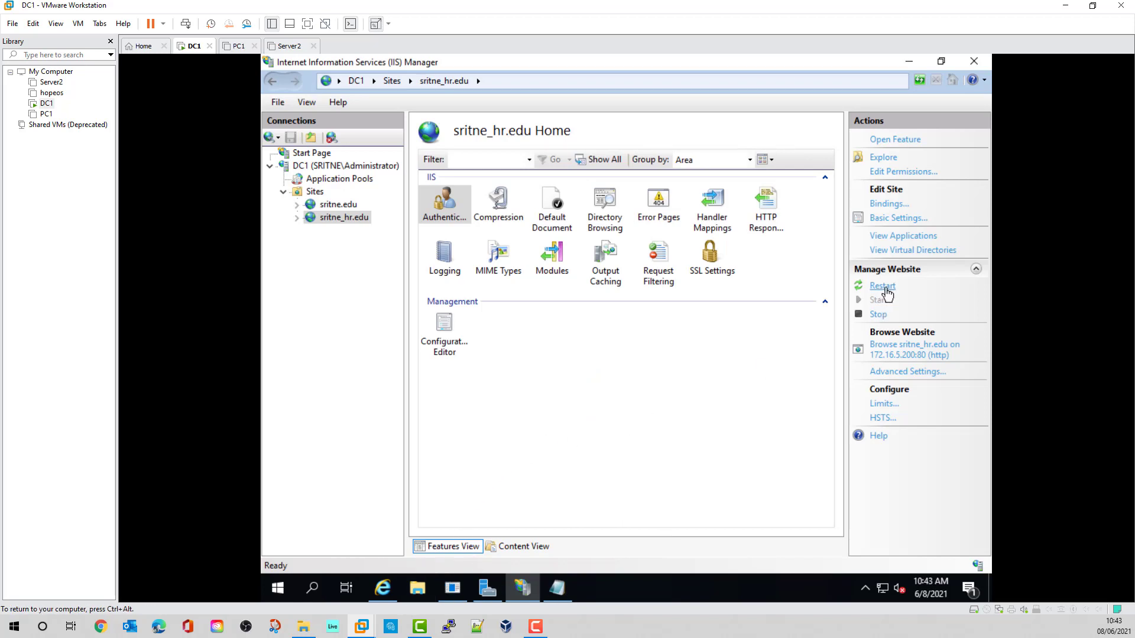
Switch to Internet Explorer, reload sritne_hr.edu, and close the browser
click(382, 587)
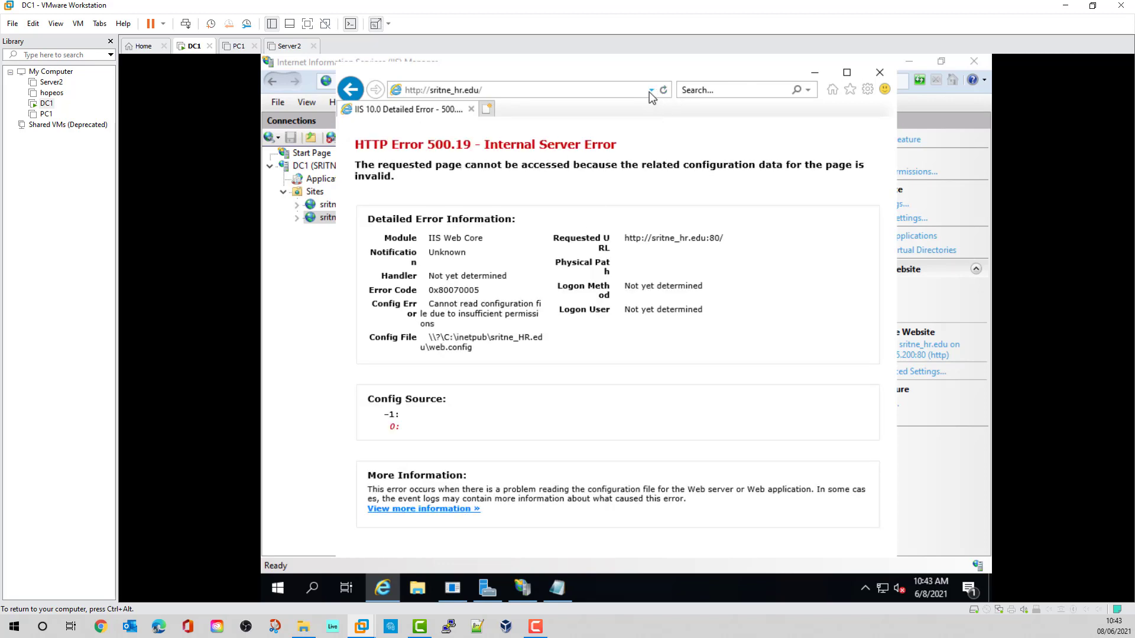
click(664, 91)
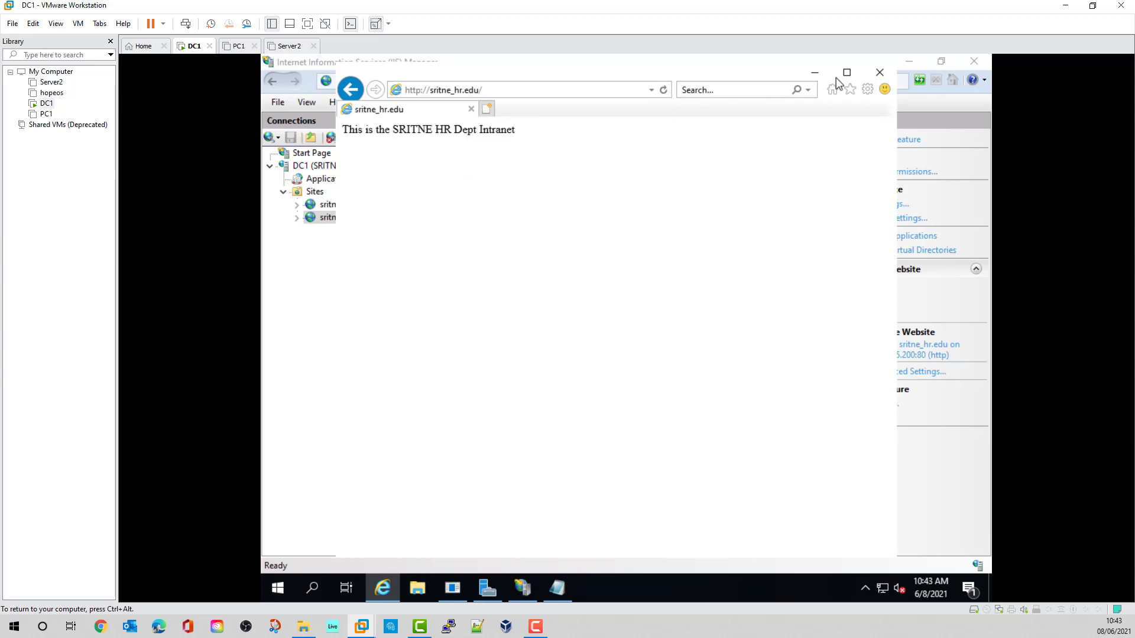
click(880, 72)
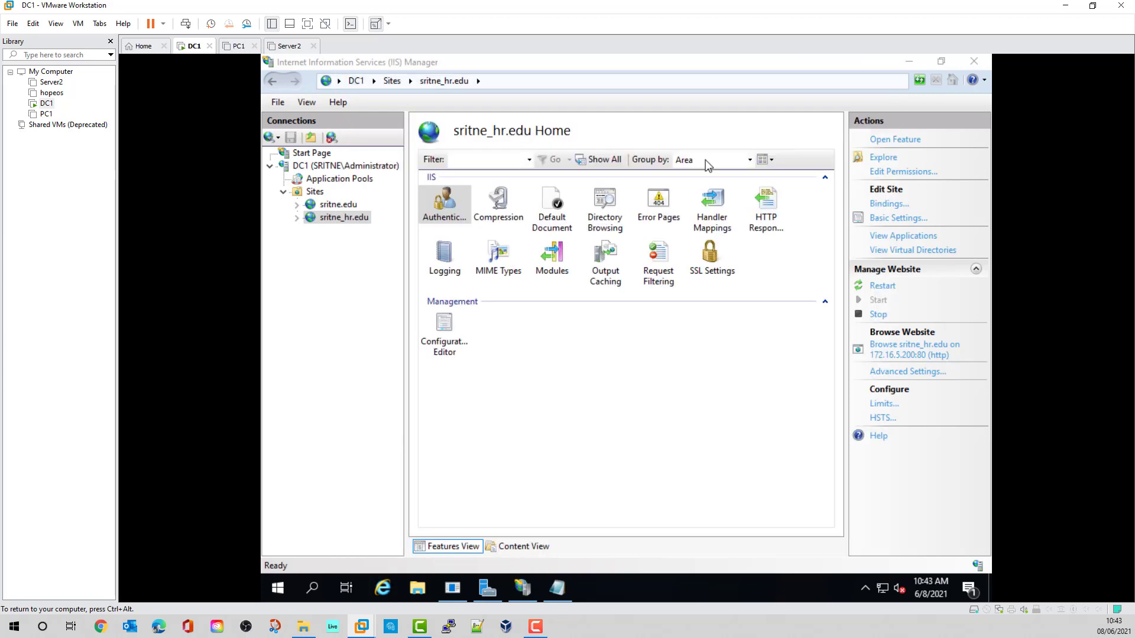
click(382, 586)
click(570, 90)
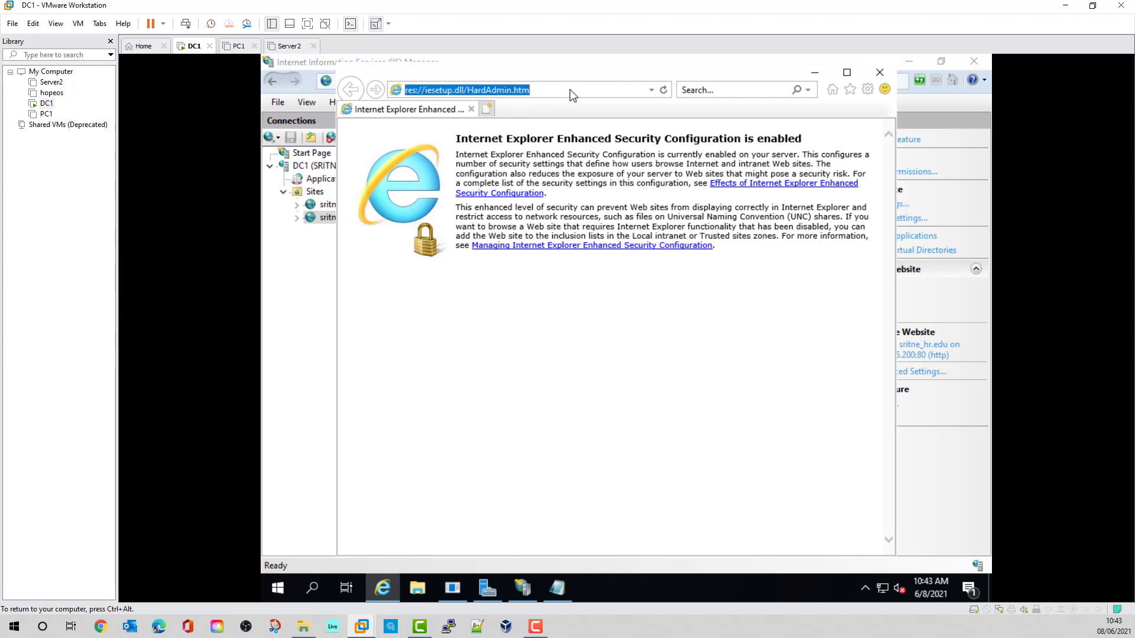
click(651, 90)
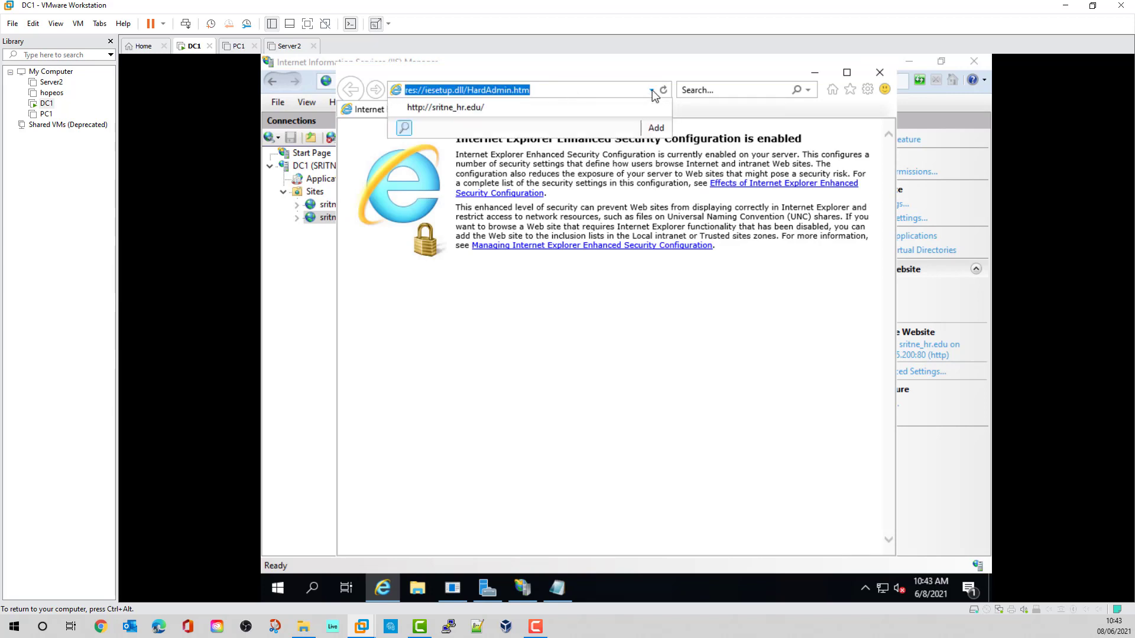
click(484, 107)
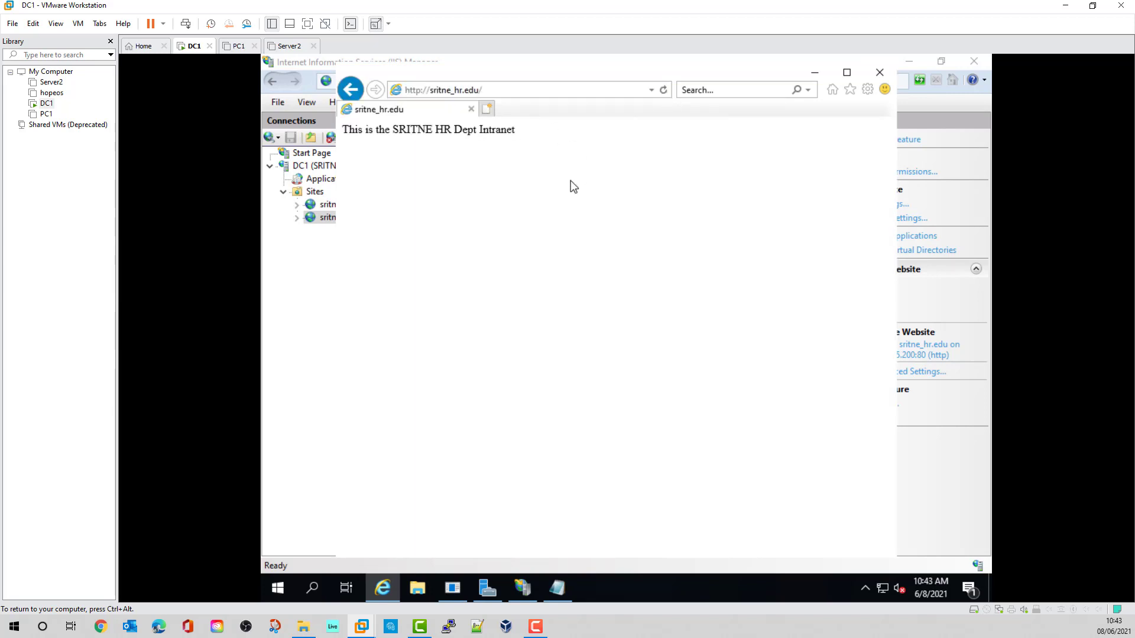
Reload sritne_hr.edu and try to sign in with a domain user's user name and password
click(663, 90)
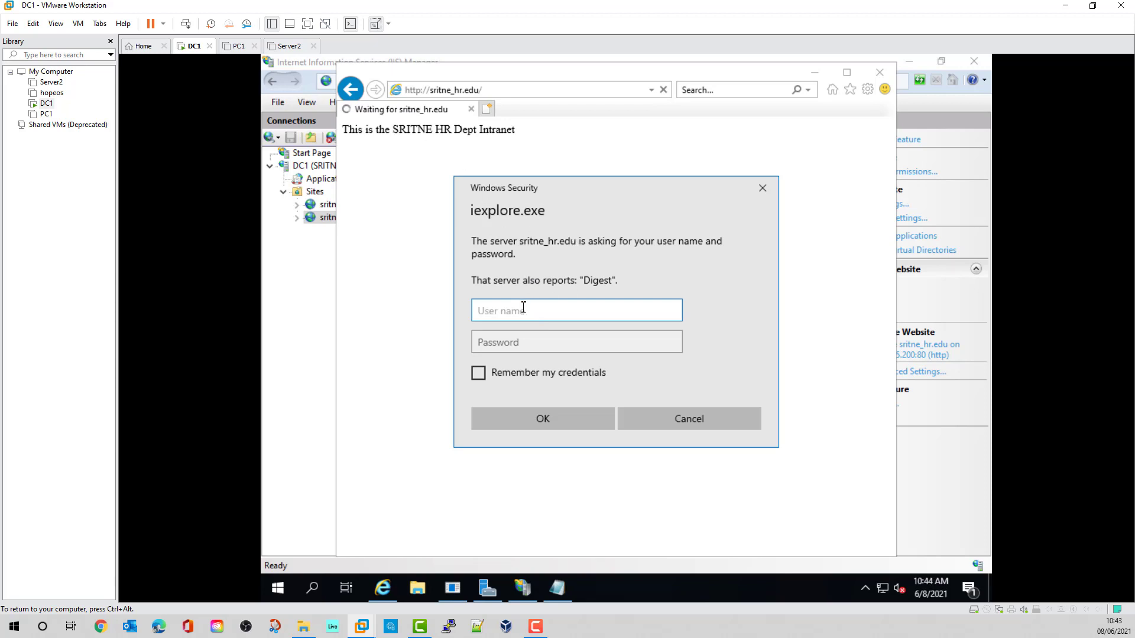
text(jack.black)
click(502, 344)
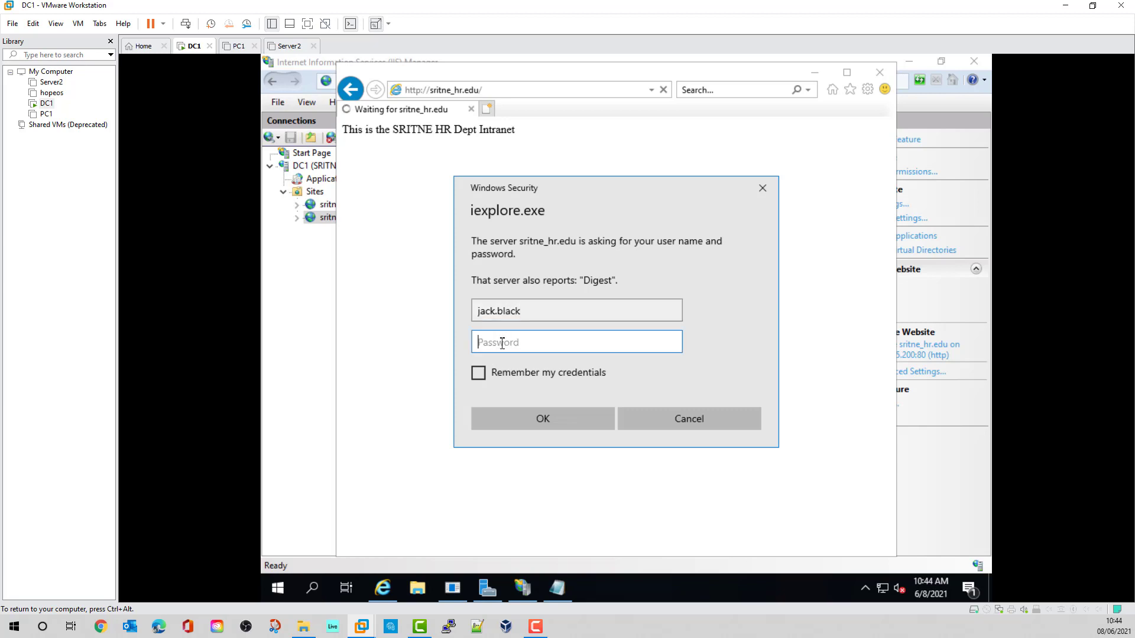
text(••••••••)
click(532, 420)
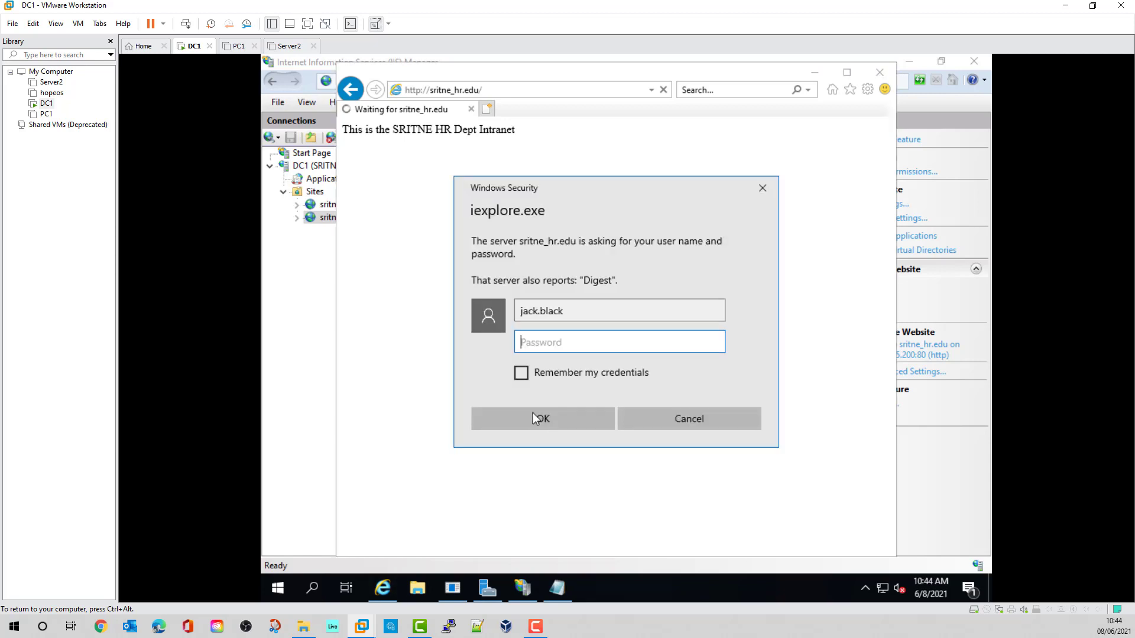
click(541, 421)
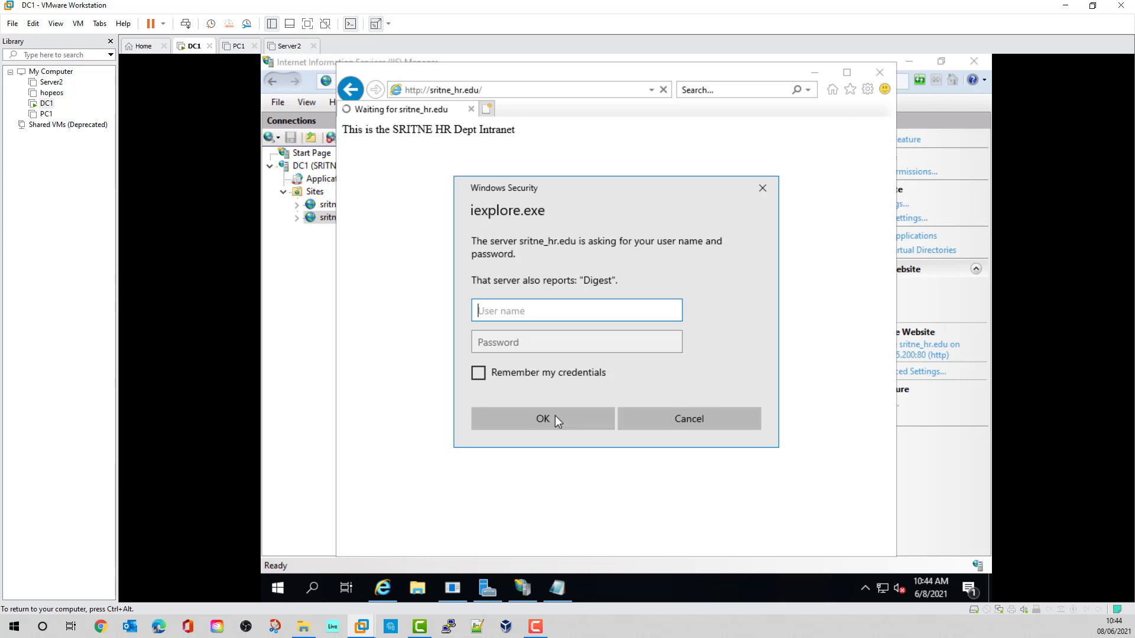
click(555, 416)
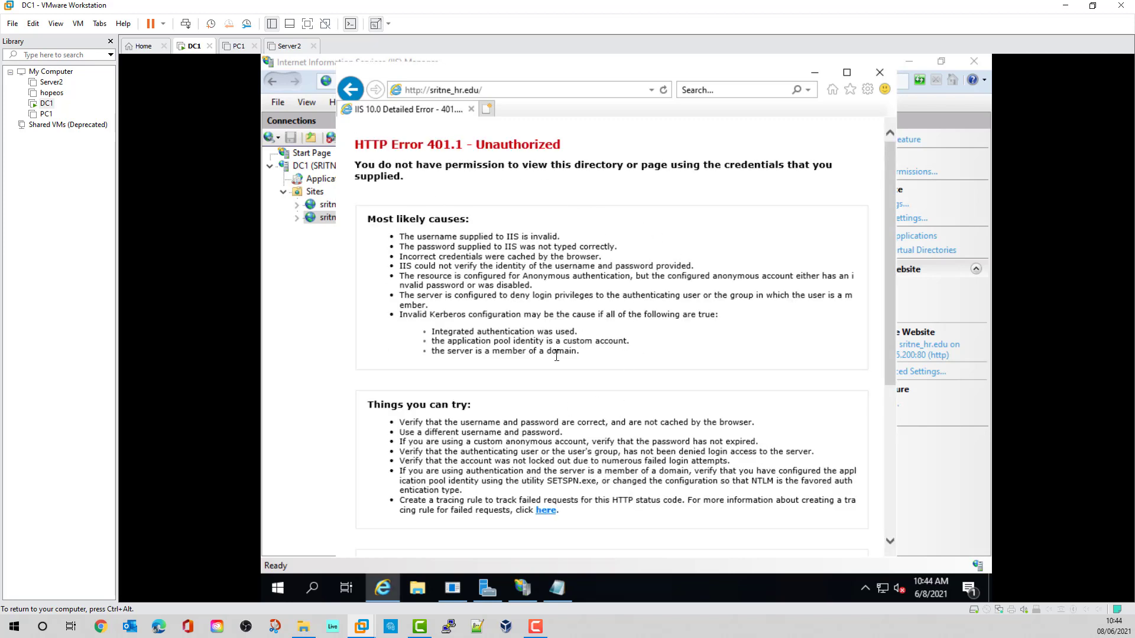
Reload sritne_hr.edu and submit a different domain user's user name and password
click(662, 90)
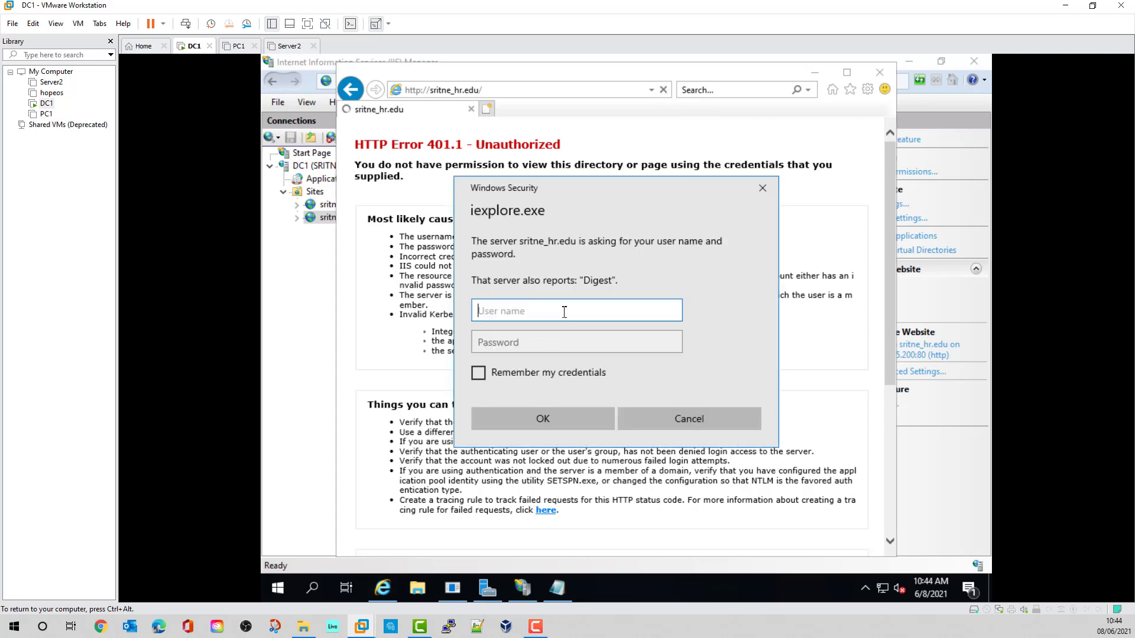
text(sue)
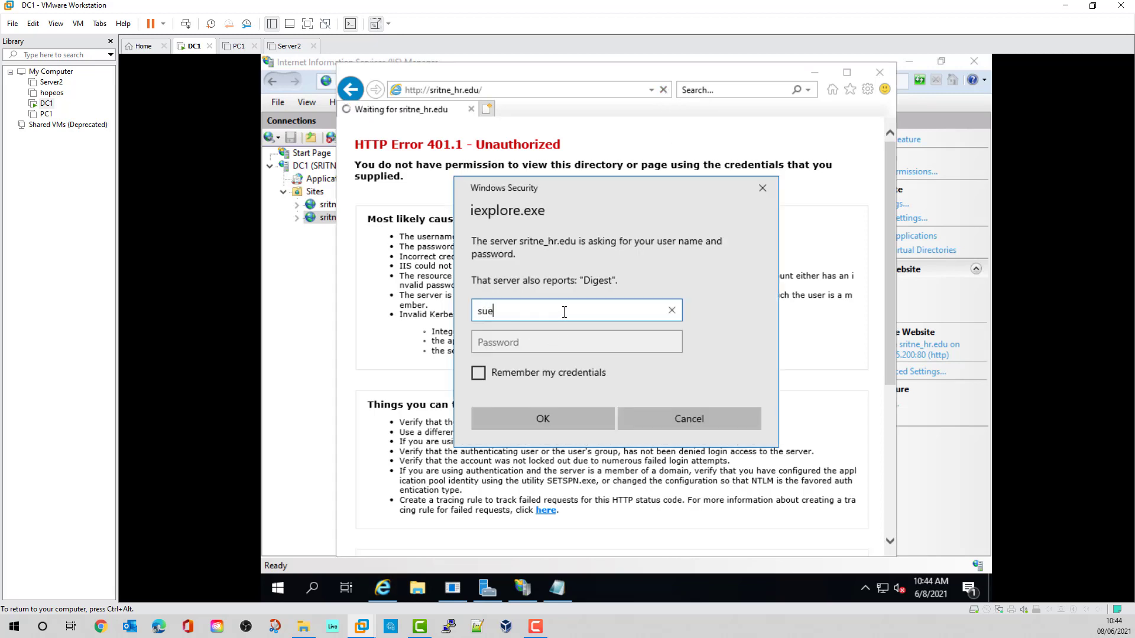
text(.blue)
click(561, 341)
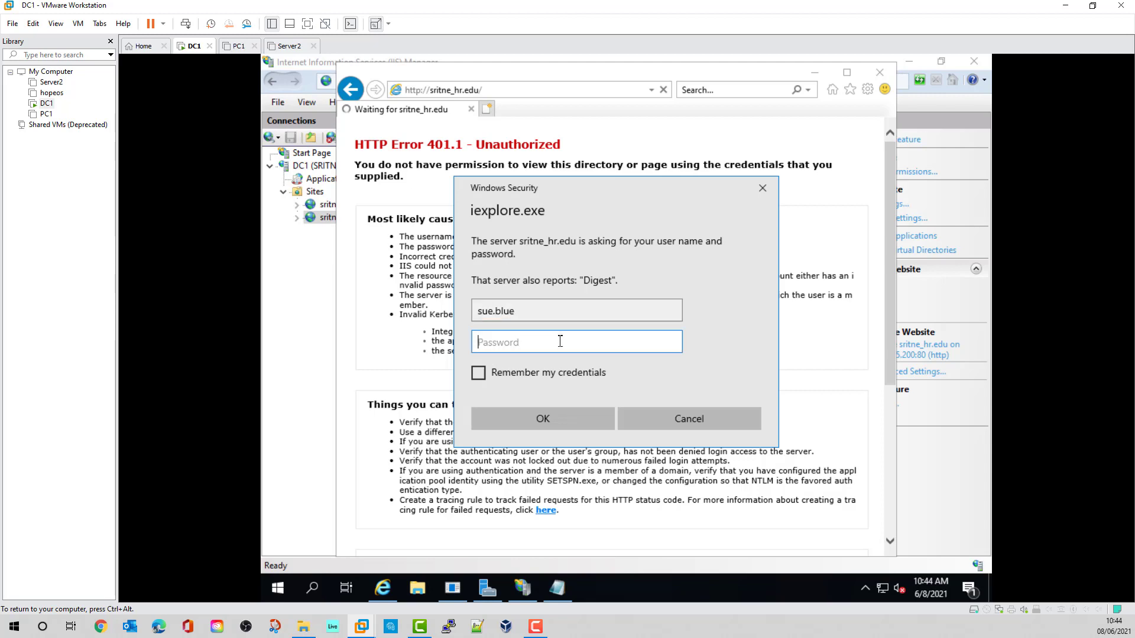
text(••••••••)
click(573, 416)
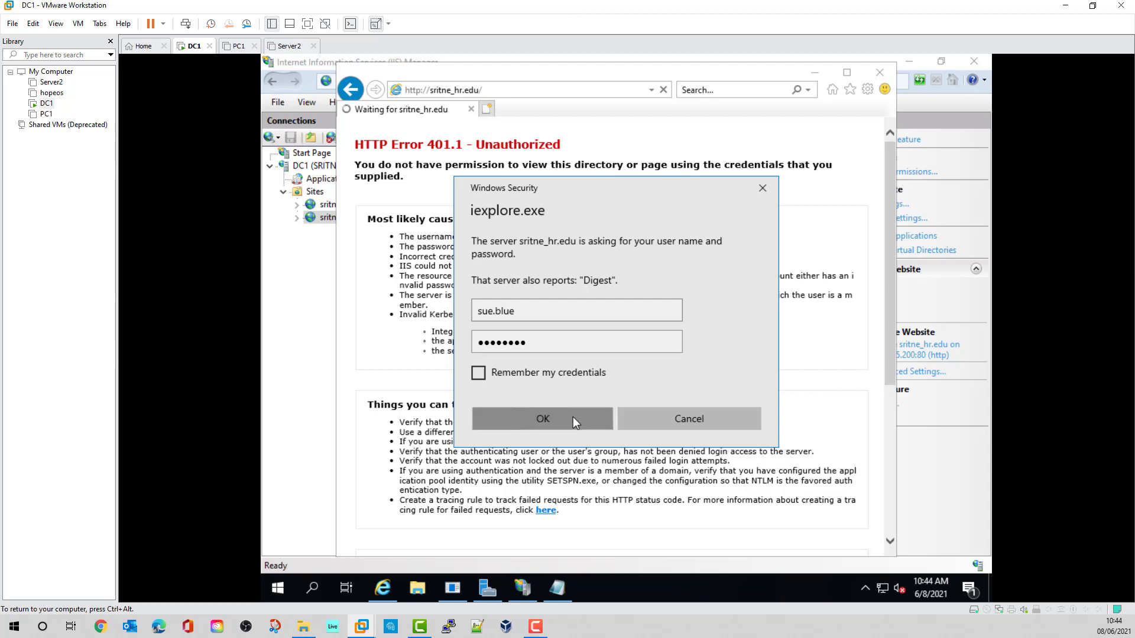